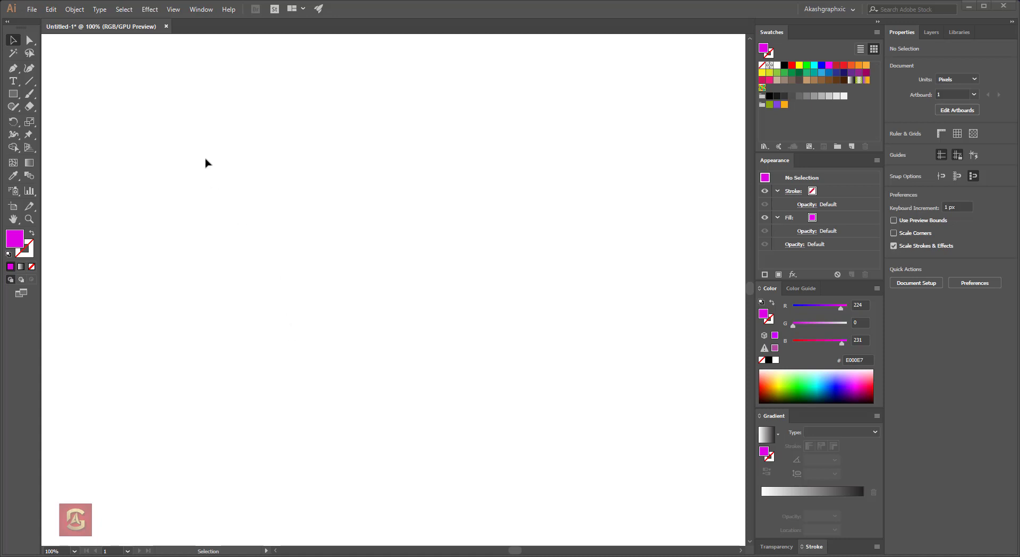
Type a capital A on the artboard and scale it up to about 358 px tall.
click(147, 10)
drag(13, 80, 63, 83)
click(256, 260)
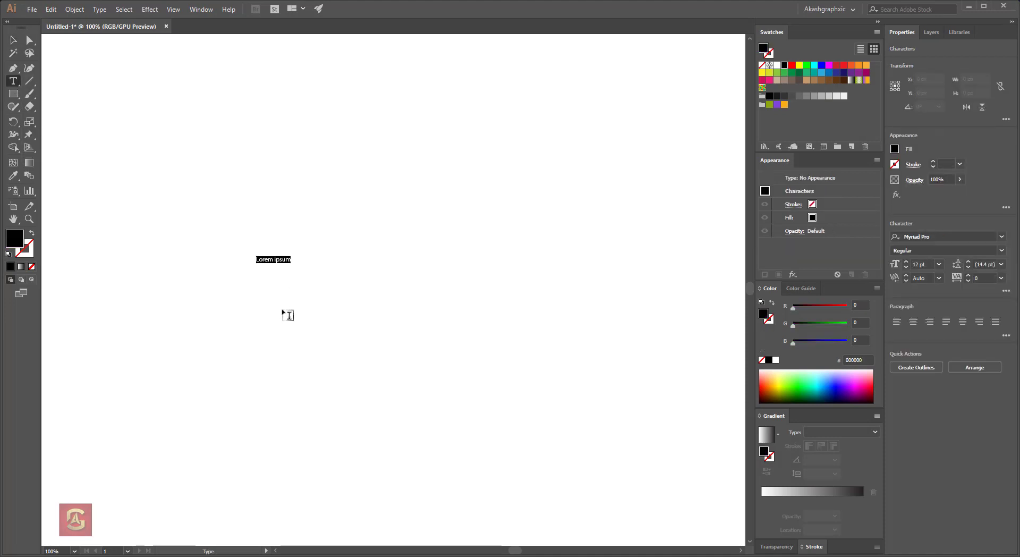
text(A)
click(15, 41)
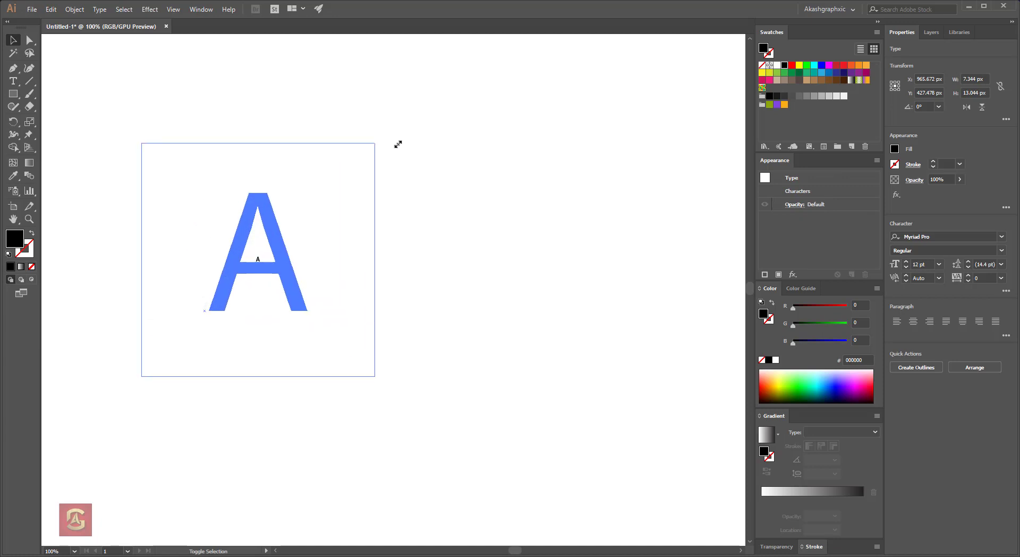
drag(266, 256, 312, 165)
Fill the A with dark blue 006D9A and nudge it up slightly.
click(810, 392)
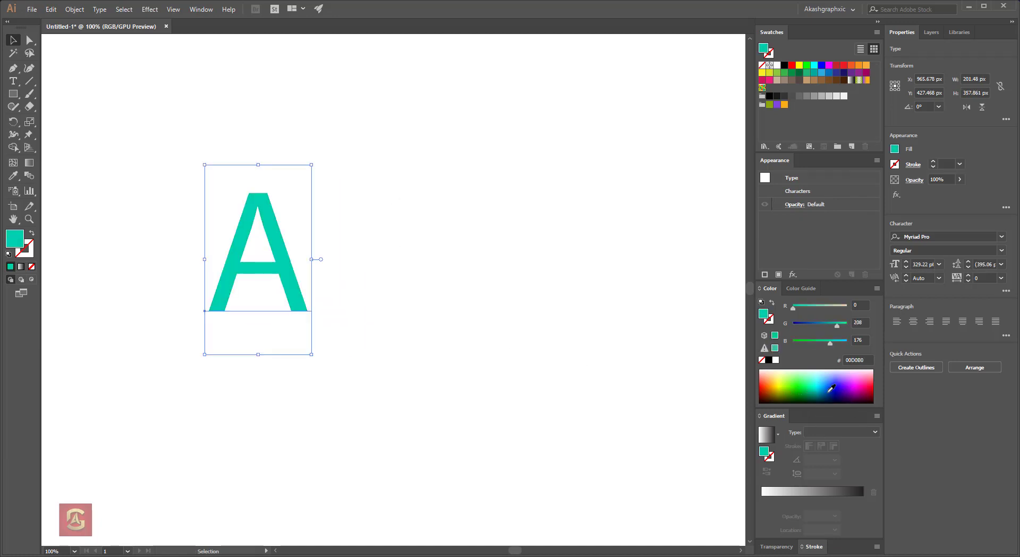
click(830, 390)
click(822, 390)
click(348, 157)
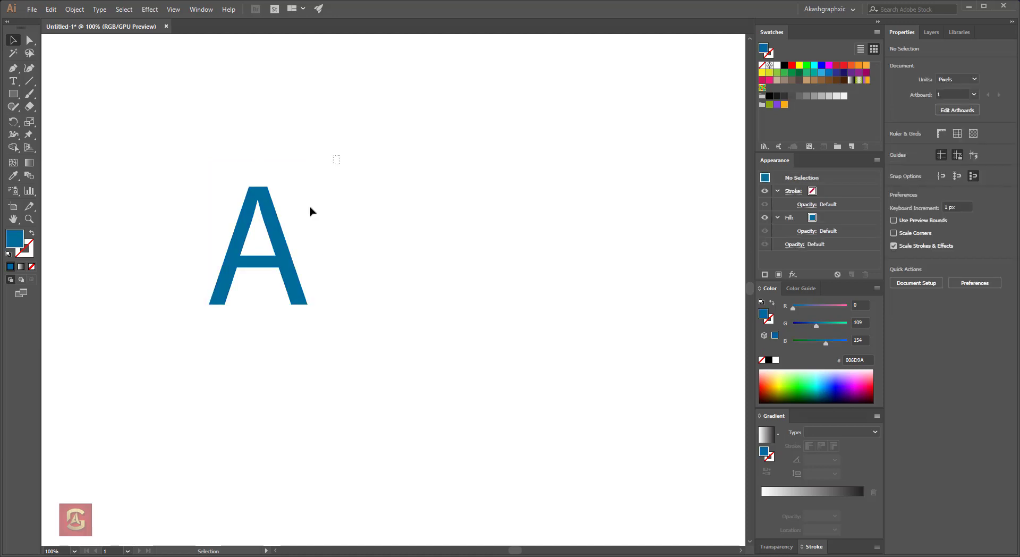
drag(240, 288, 240, 282)
click(150, 9)
mouse_move(477, 167)
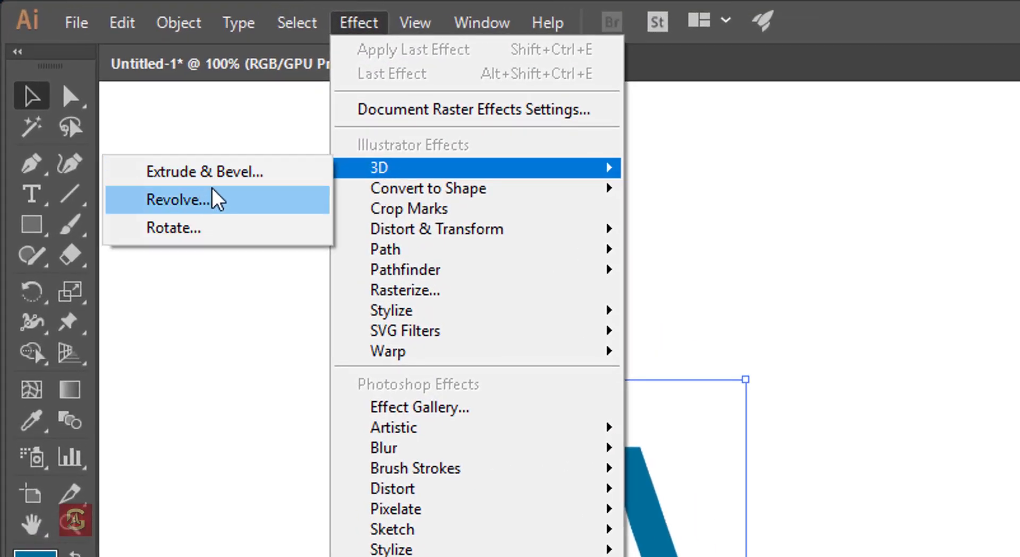
Open Effect > 3D > Extrude & Bevel for the A and shift the dialog slightly right.
click(220, 173)
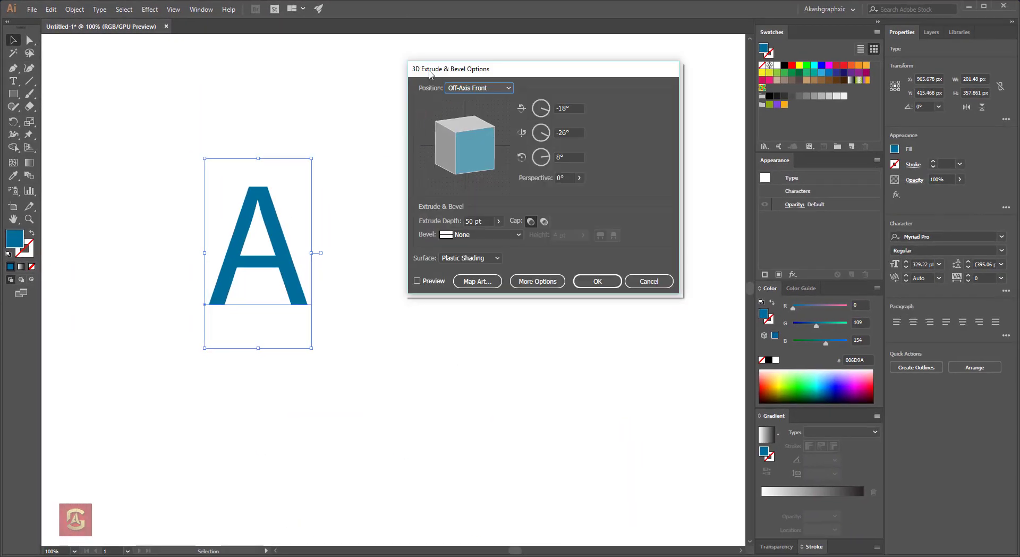
drag(469, 76, 489, 76)
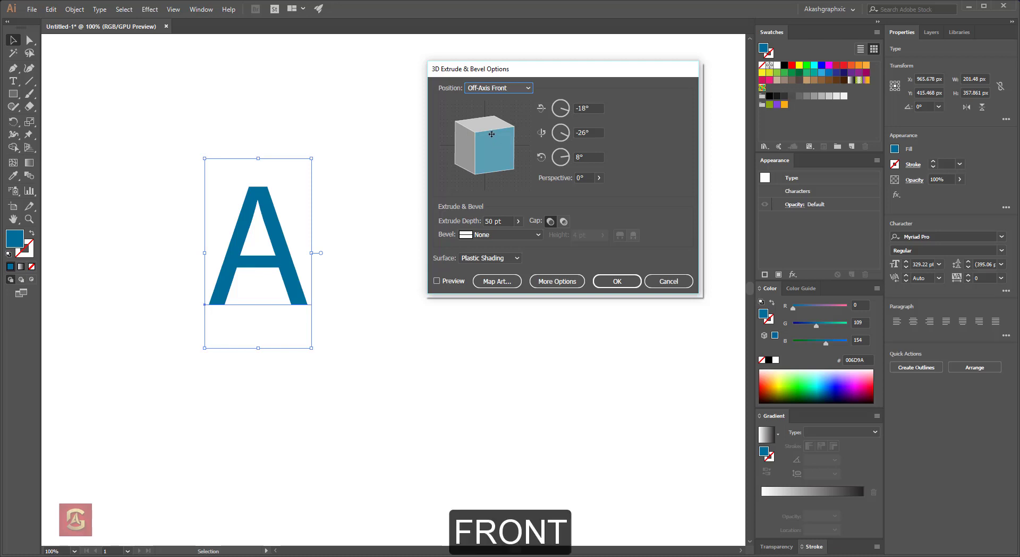
Start a custom rotation by dragging the cube and zeroing the rotation angles.
drag(492, 133, 486, 121)
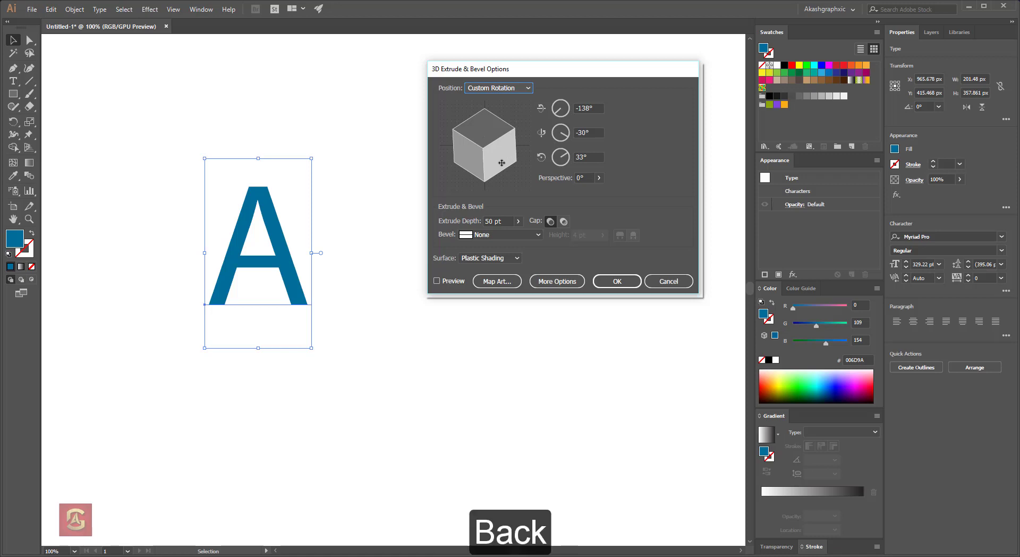
drag(505, 153, 604, 121)
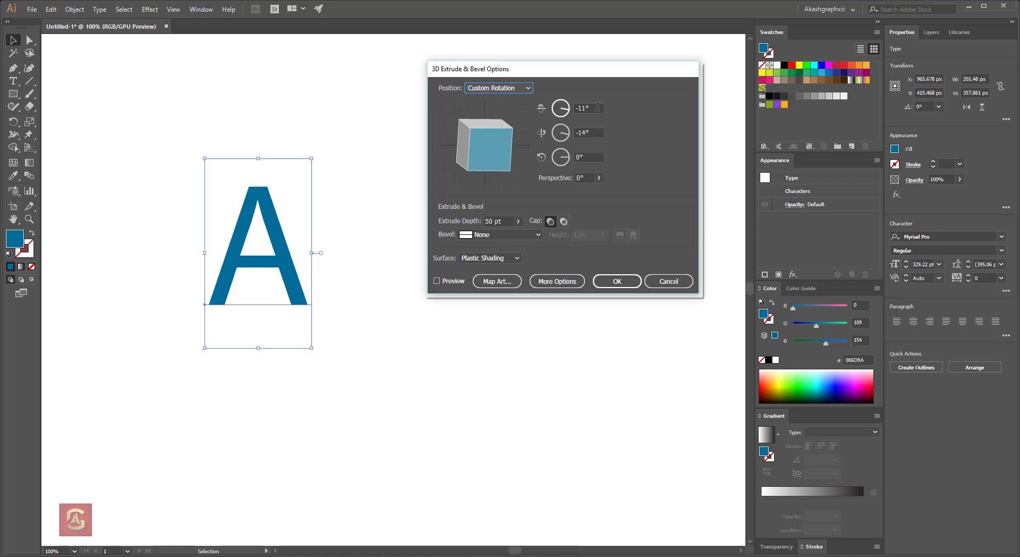
key(Tab)
text(0)
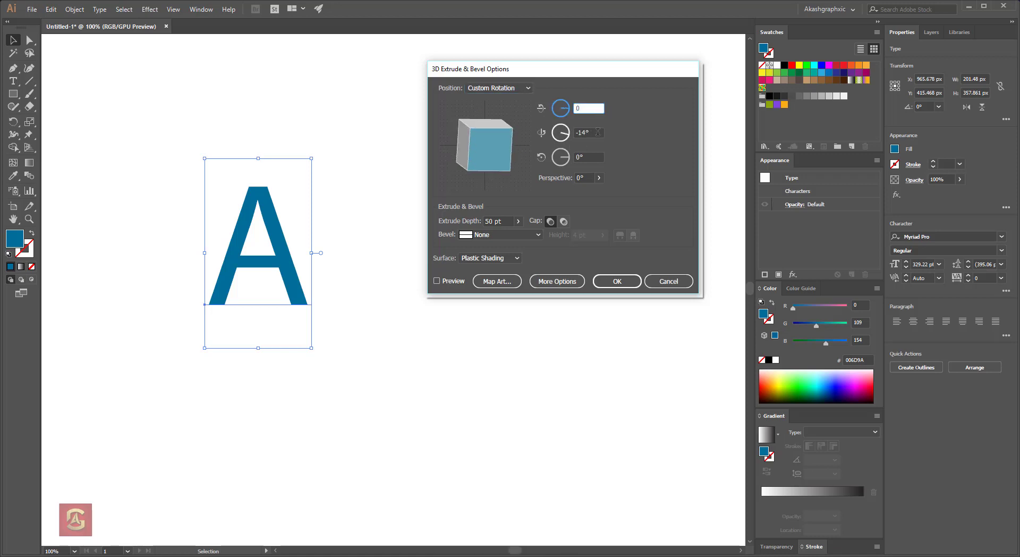
key(Tab)
text(0)
click(594, 155)
key(shift+Tab)
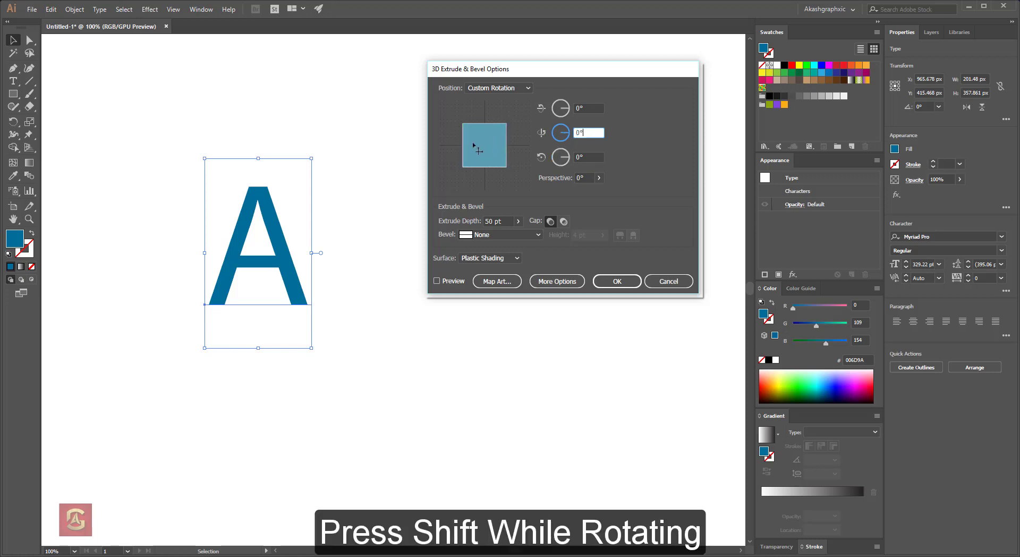
Rotate the letter to -2°, -36°, 0° and turn on Preview.
mouse_move(474, 144)
mouse_down()
mouse_move(501, 147)
mouse_move(512, 122)
mouse_move(539, 144)
mouse_move(477, 148)
mouse_up()
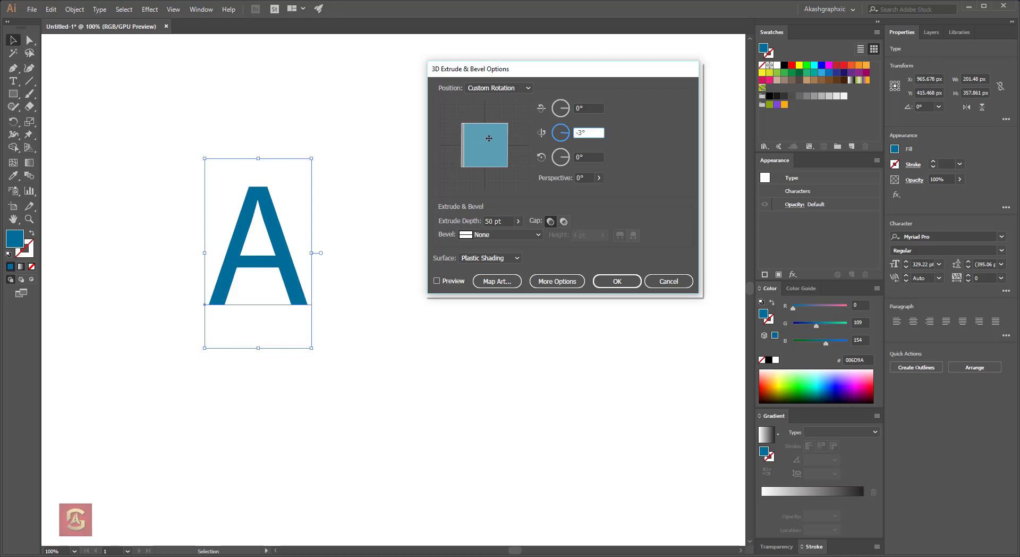
mouse_move(489, 134)
mouse_down()
mouse_move(464, 167)
mouse_move(484, 136)
mouse_up()
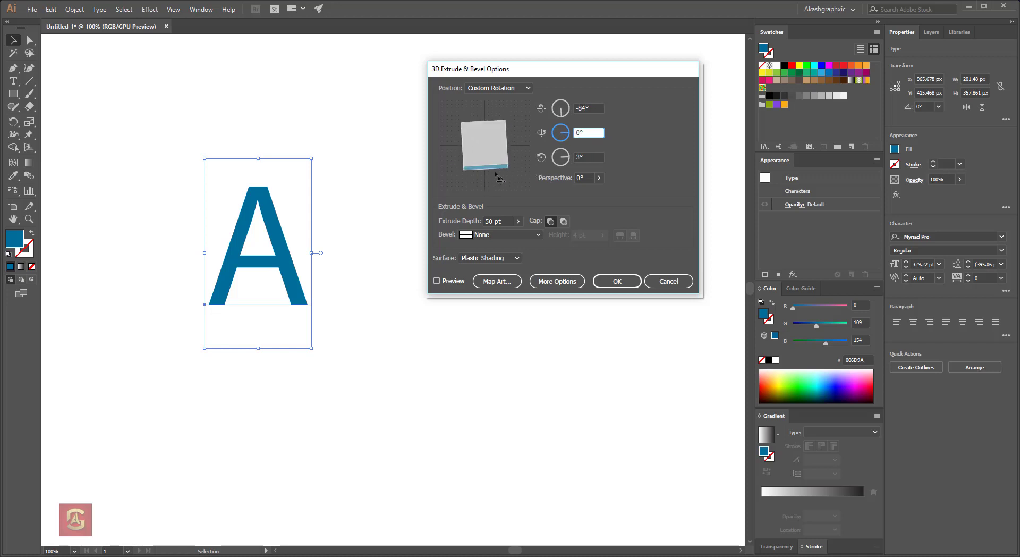
drag(485, 139, 465, 141)
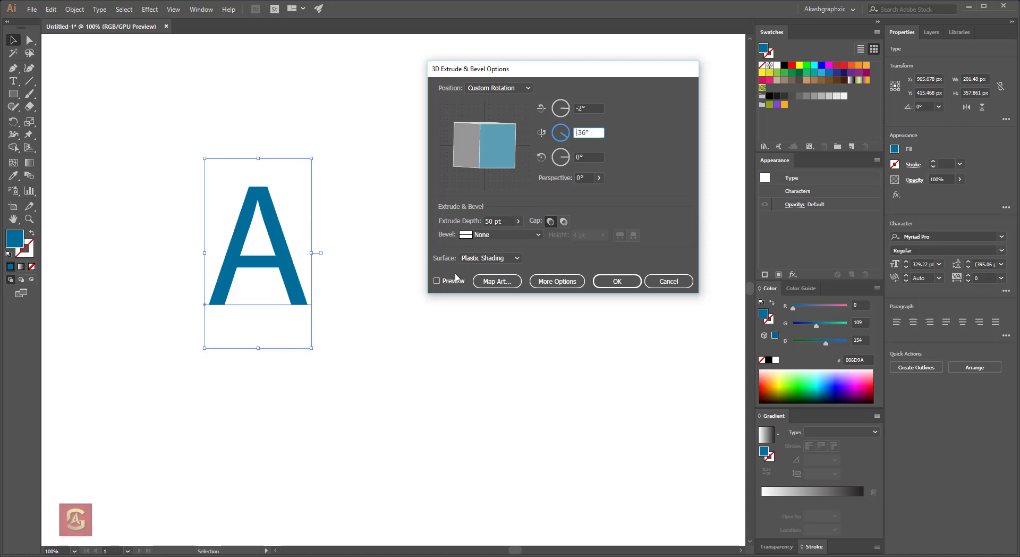
click(437, 281)
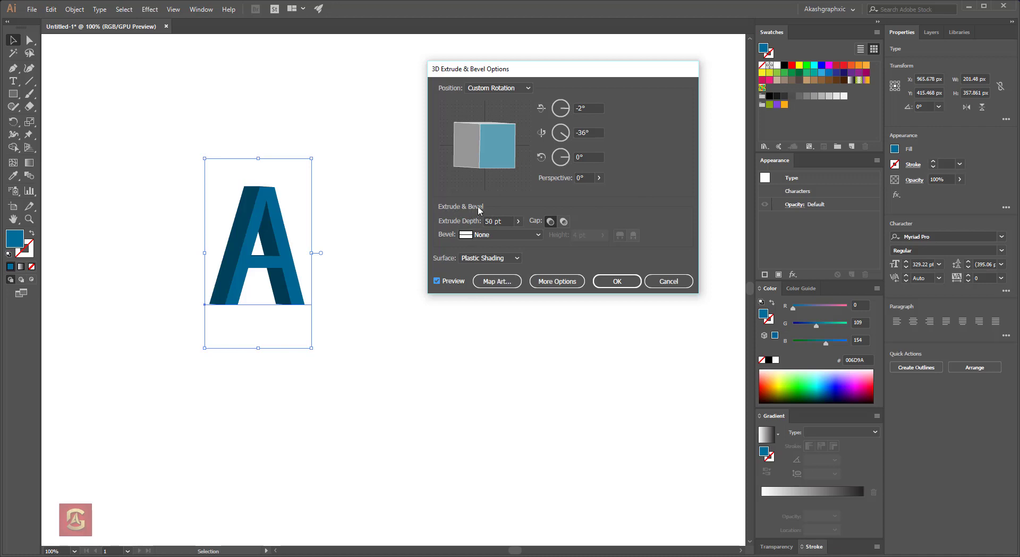
Set the Extrude Depth to 84 pt, with rotation at 1°, 9°, 2°.
click(503, 221)
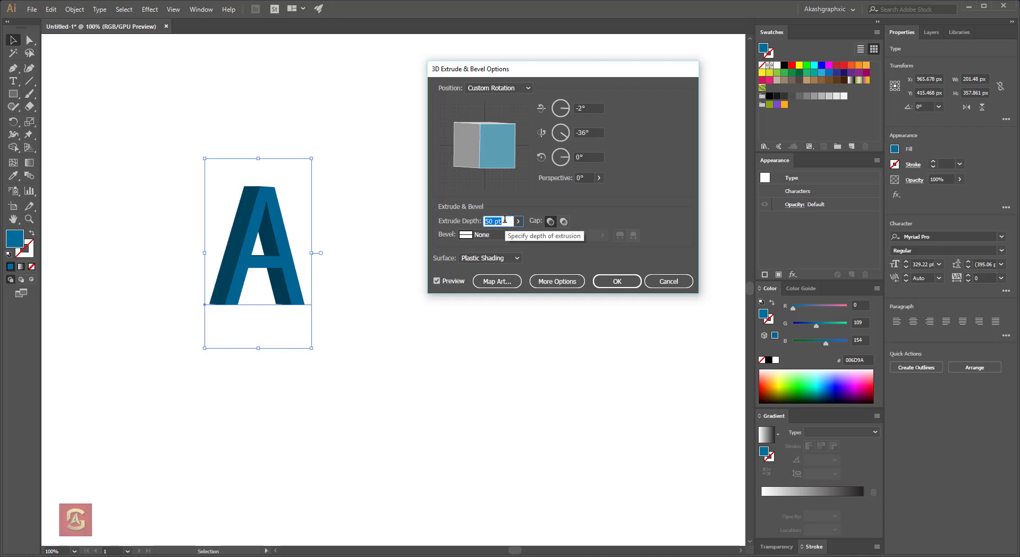
click(518, 222)
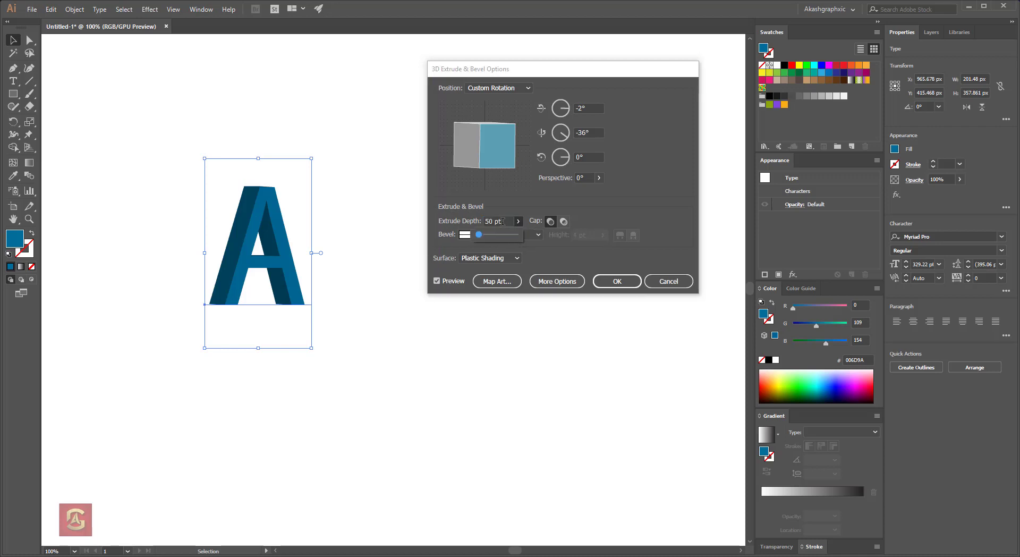
click(503, 221)
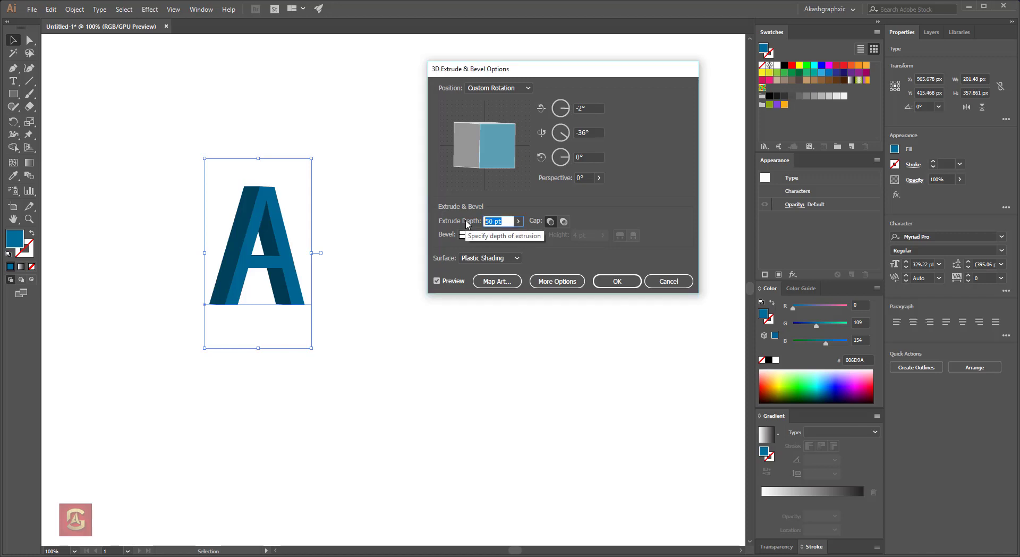
text(70)
click(584, 178)
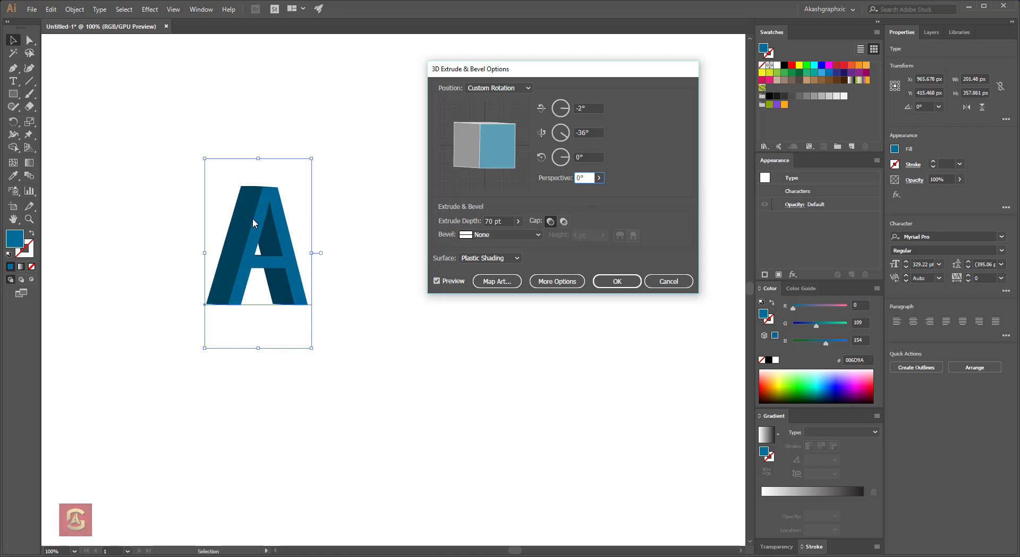
click(518, 221)
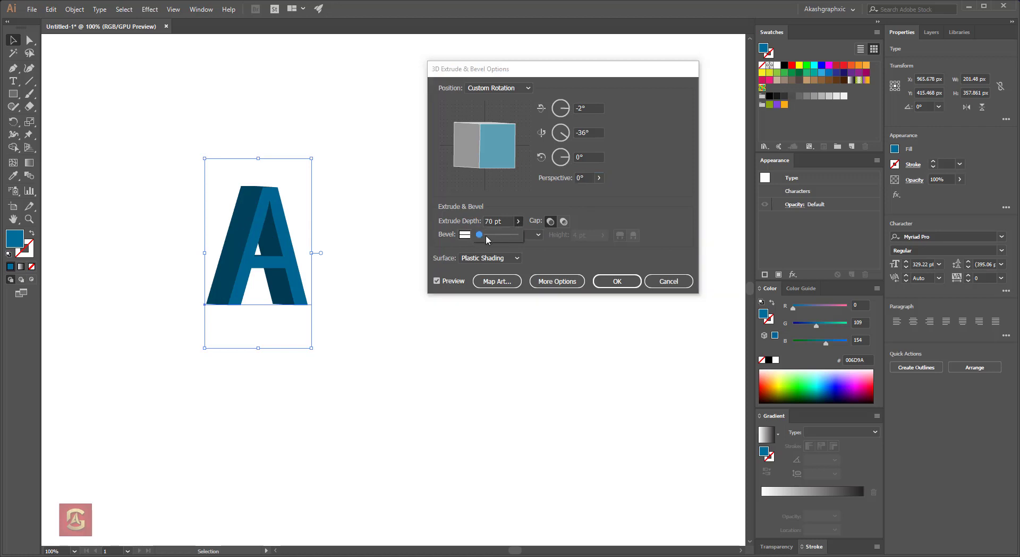
drag(485, 237, 479, 237)
drag(485, 145, 346, 258)
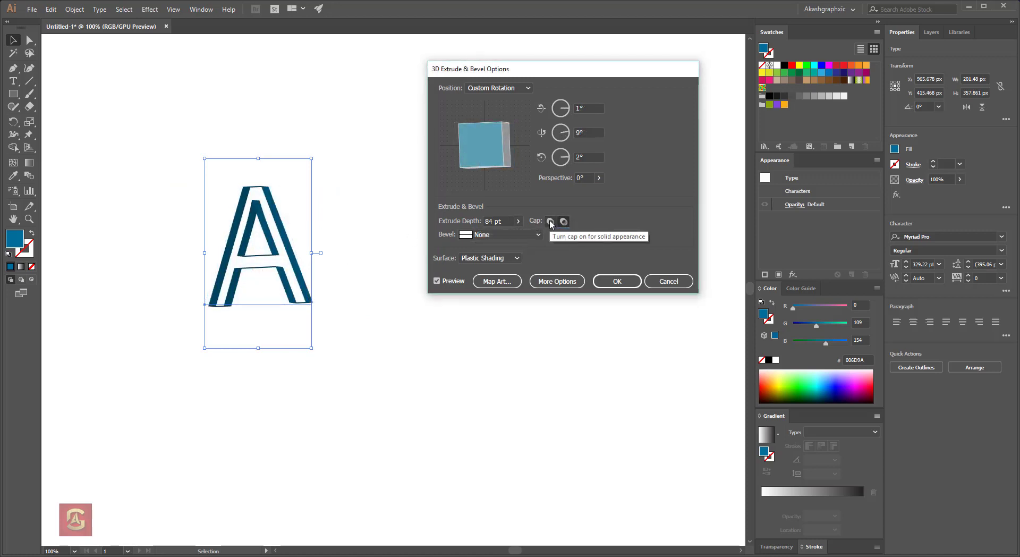
Toggle Cap off and back on to keep the A solid, and reposition the dialog.
click(550, 222)
click(564, 222)
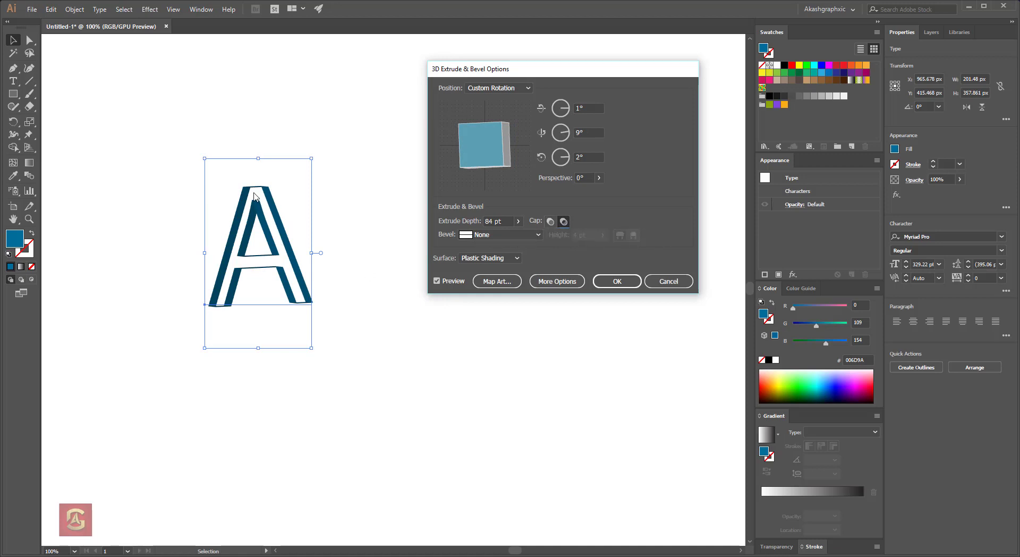
click(550, 222)
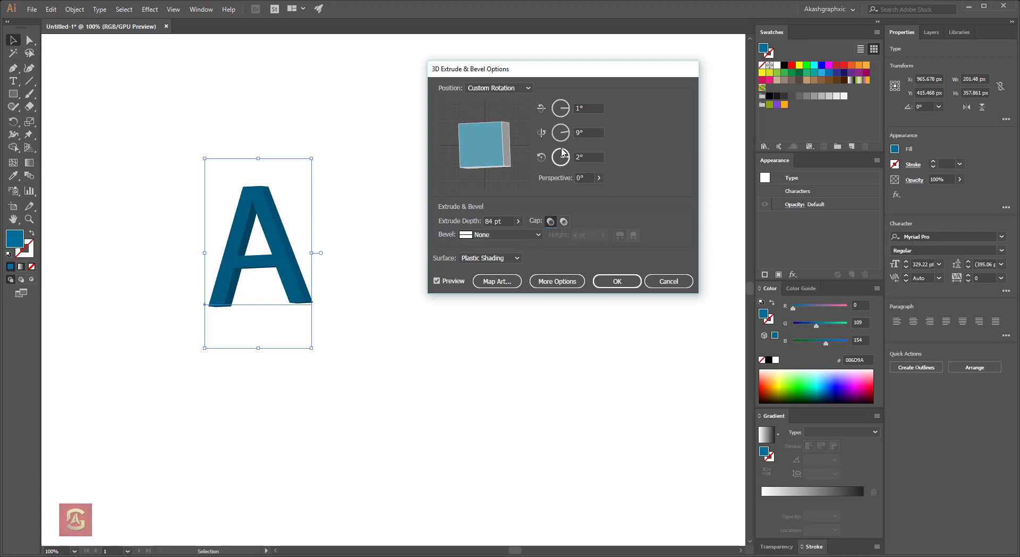
drag(486, 71, 501, 71)
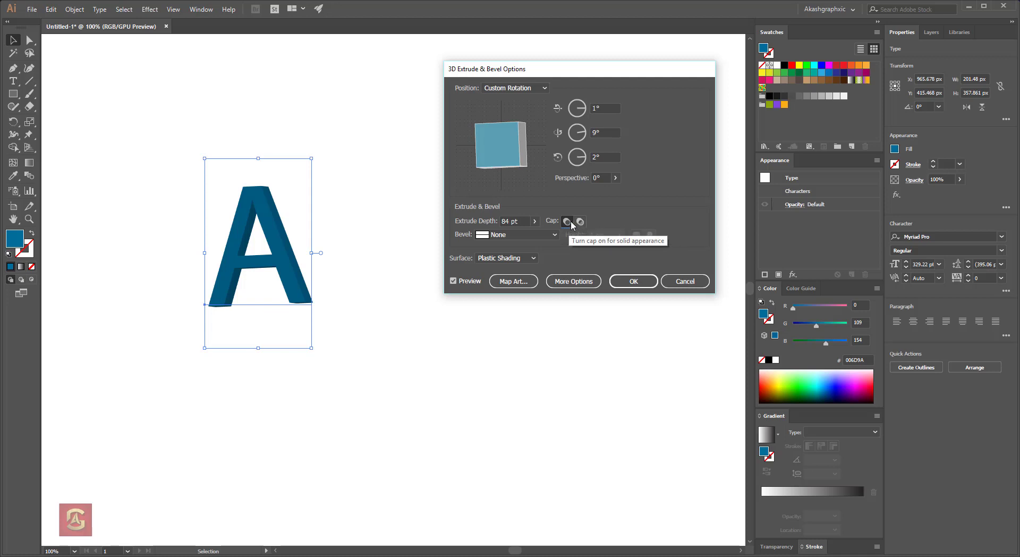
drag(454, 72, 446, 64)
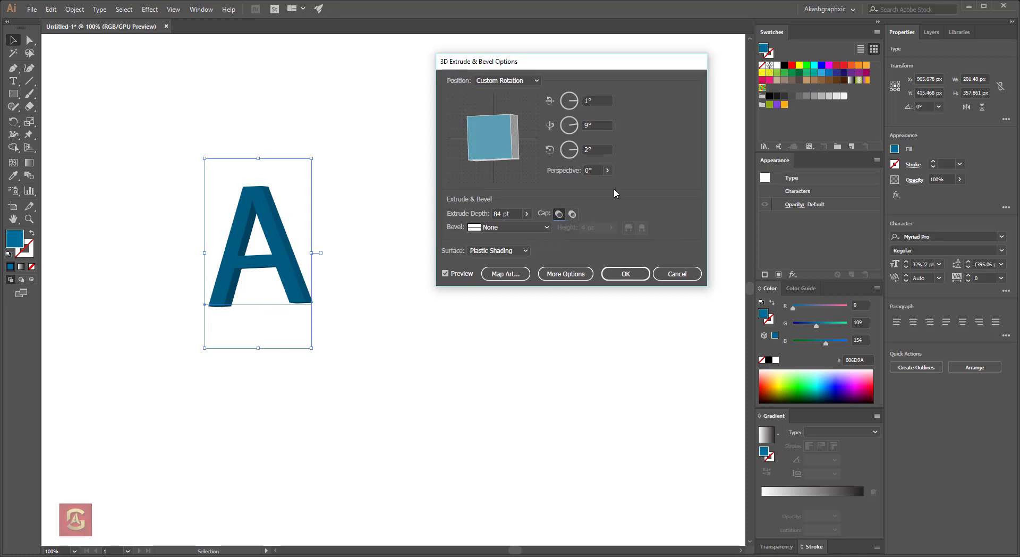
Apply the Classic bevel and turn the A to face almost straight front.
click(502, 228)
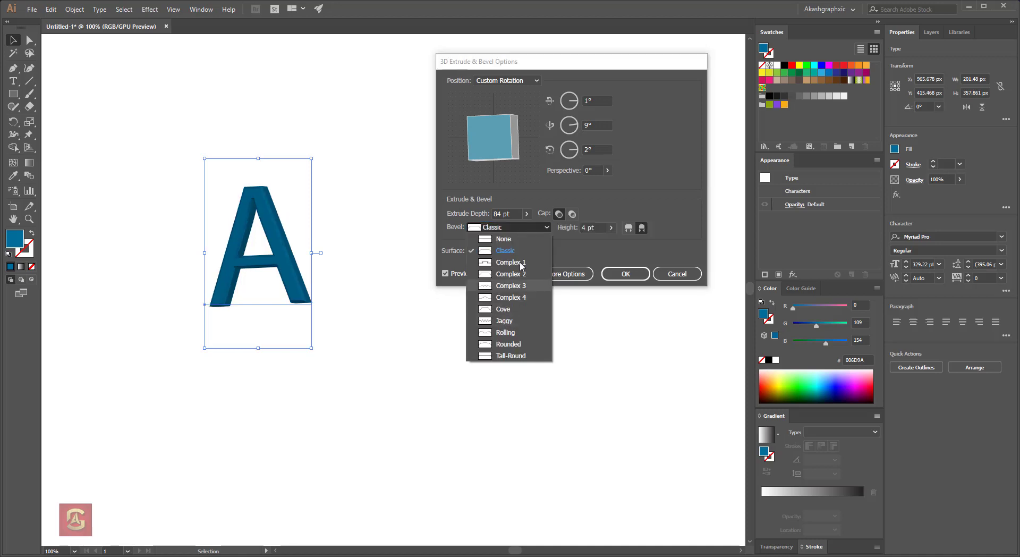
click(503, 252)
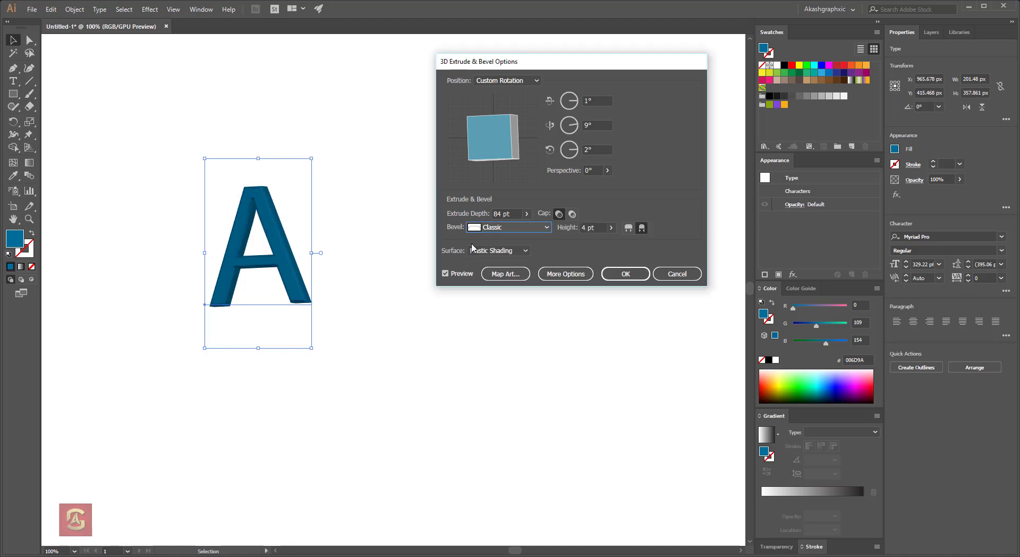
mouse_move(482, 163)
mouse_down()
mouse_move(481, 131)
mouse_move(485, 138)
mouse_up()
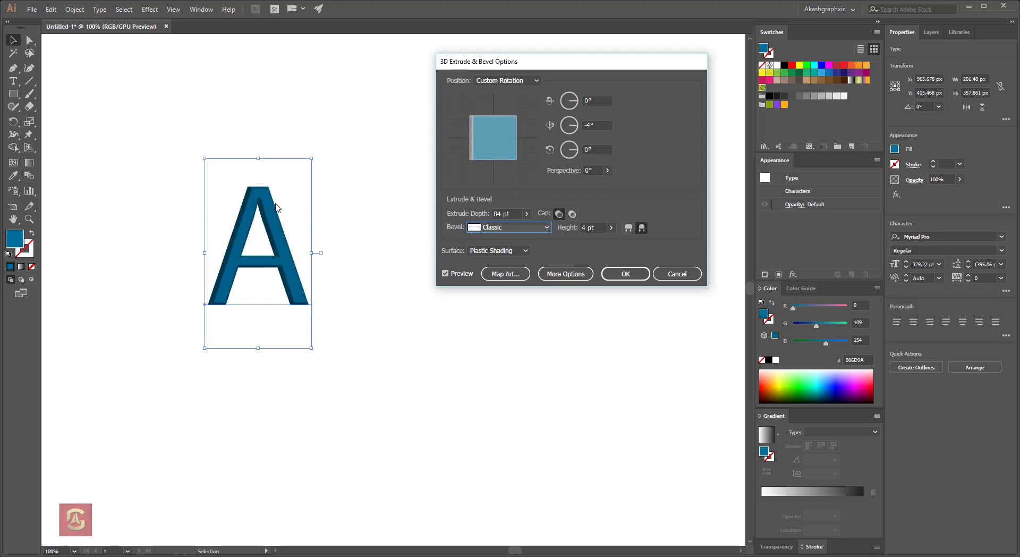
click(509, 227)
click(497, 240)
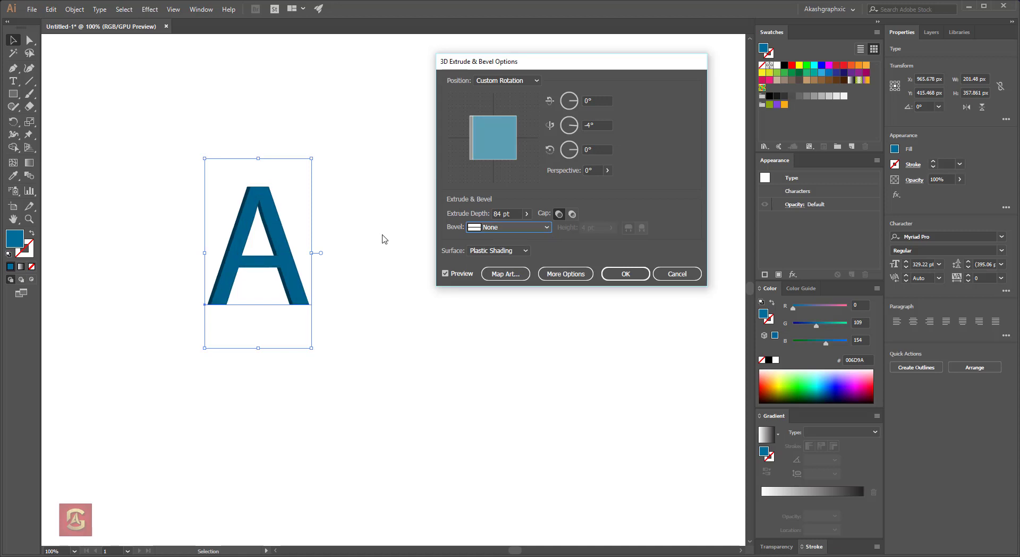
click(503, 229)
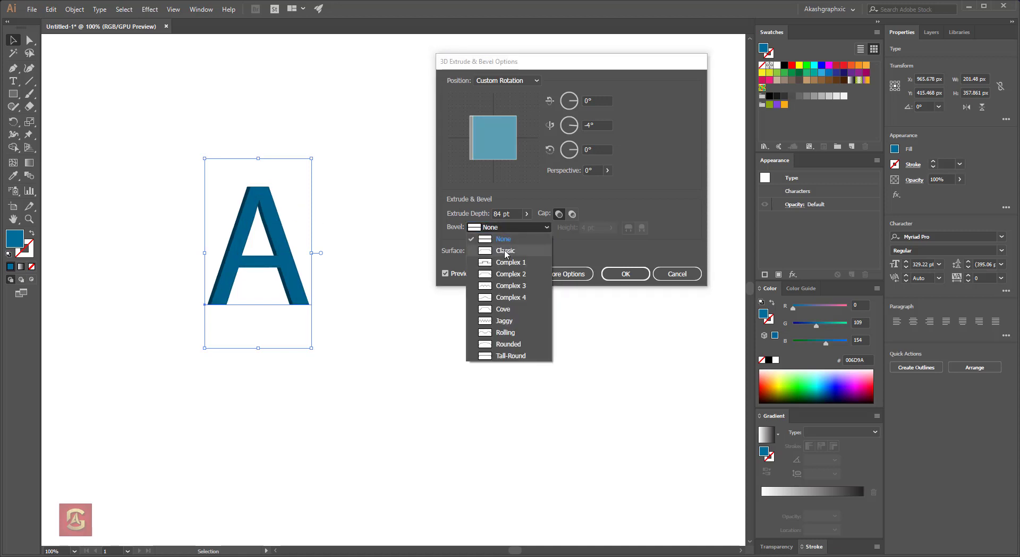
click(506, 255)
Set the bevel height to 8 pt.
click(612, 228)
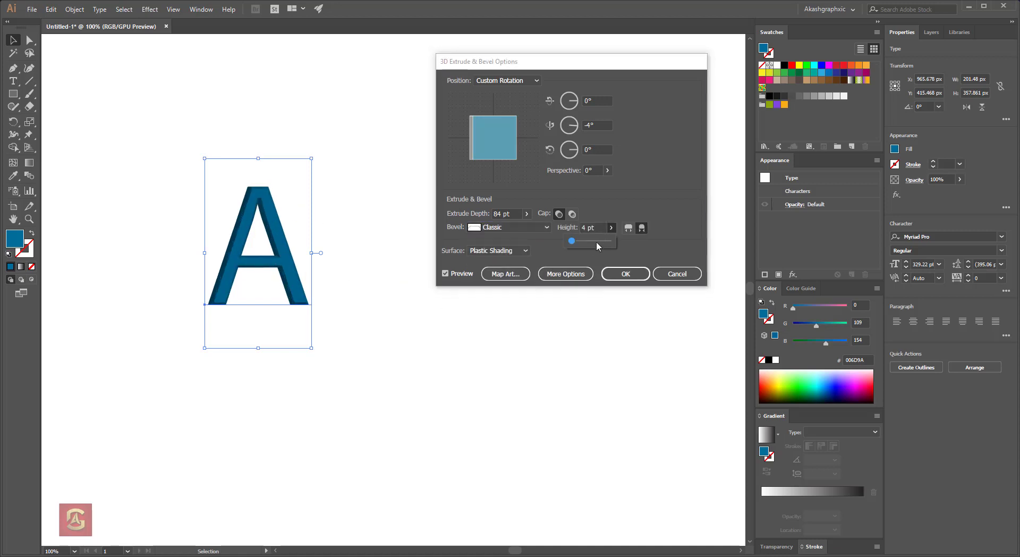
drag(575, 242, 582, 241)
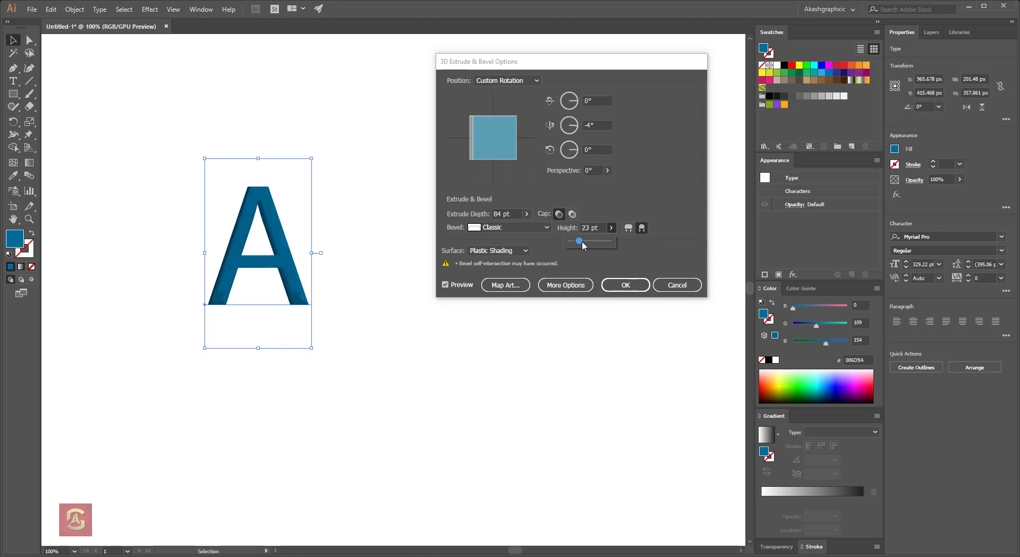
drag(575, 242, 576, 241)
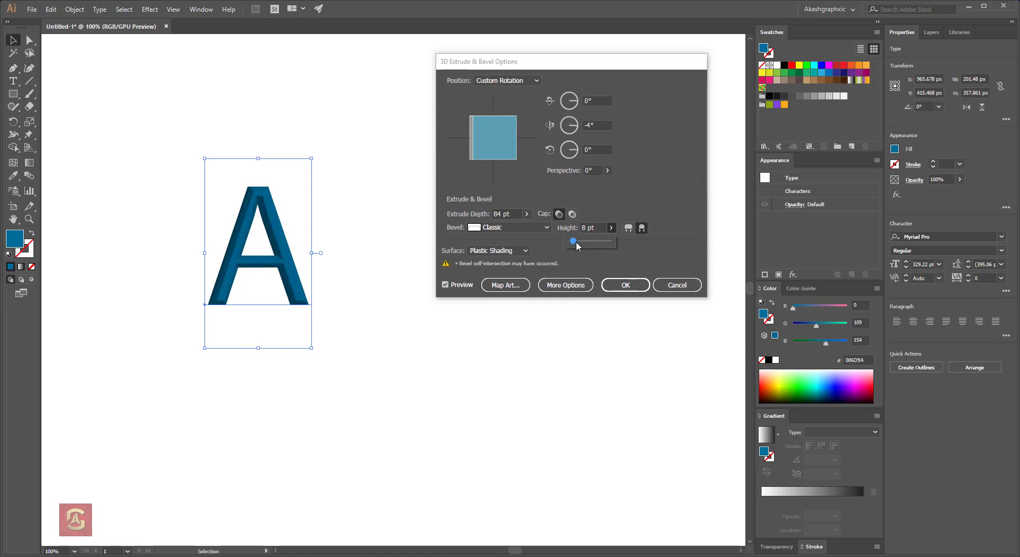
click(628, 247)
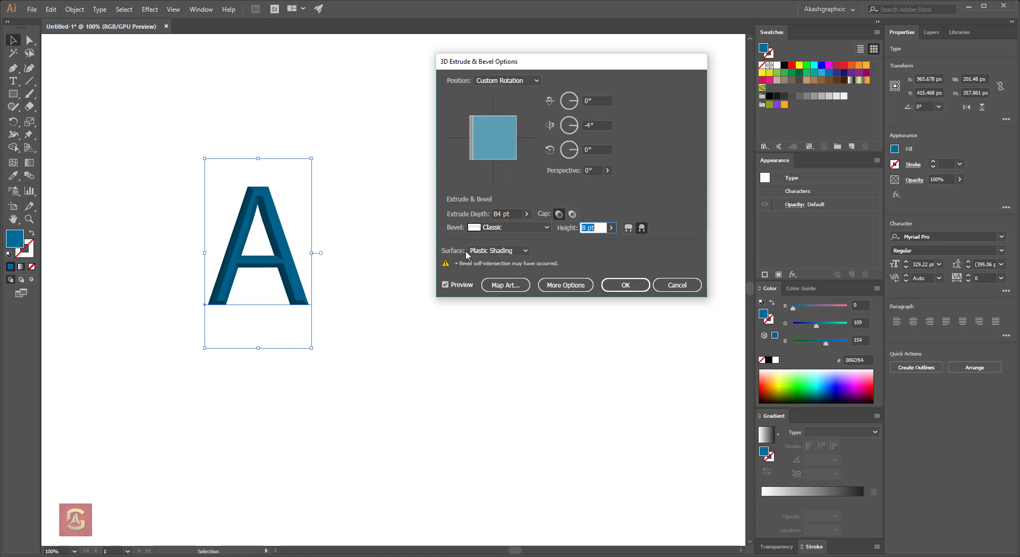
Preview Wireframe and No Shading surfaces, then return to Plastic Shading.
click(495, 252)
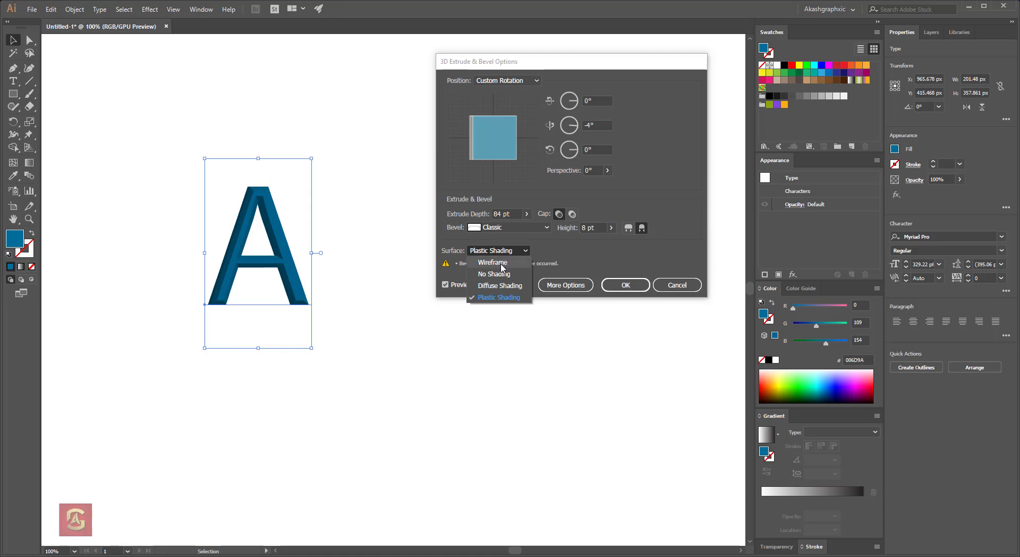
click(502, 262)
click(499, 252)
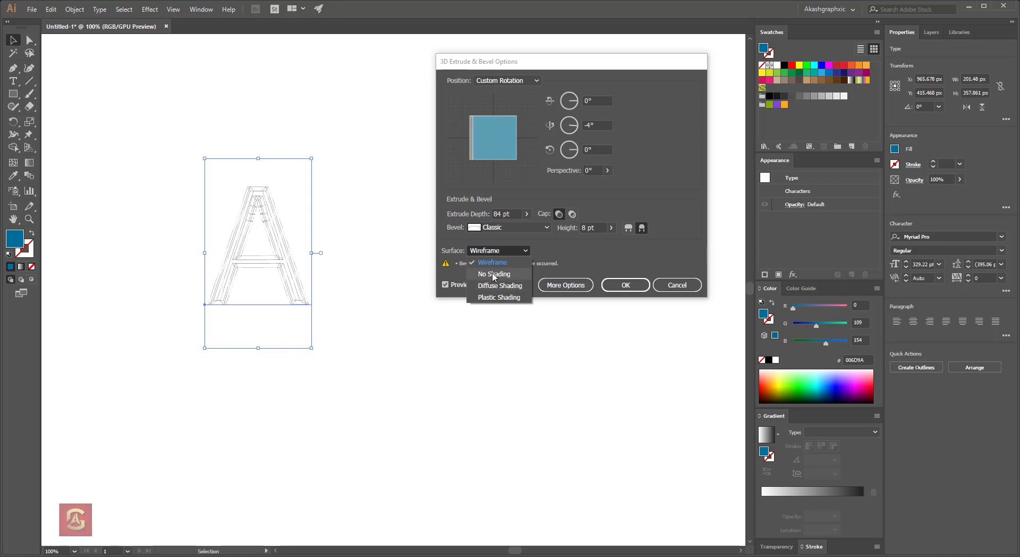
click(493, 276)
click(494, 252)
click(493, 281)
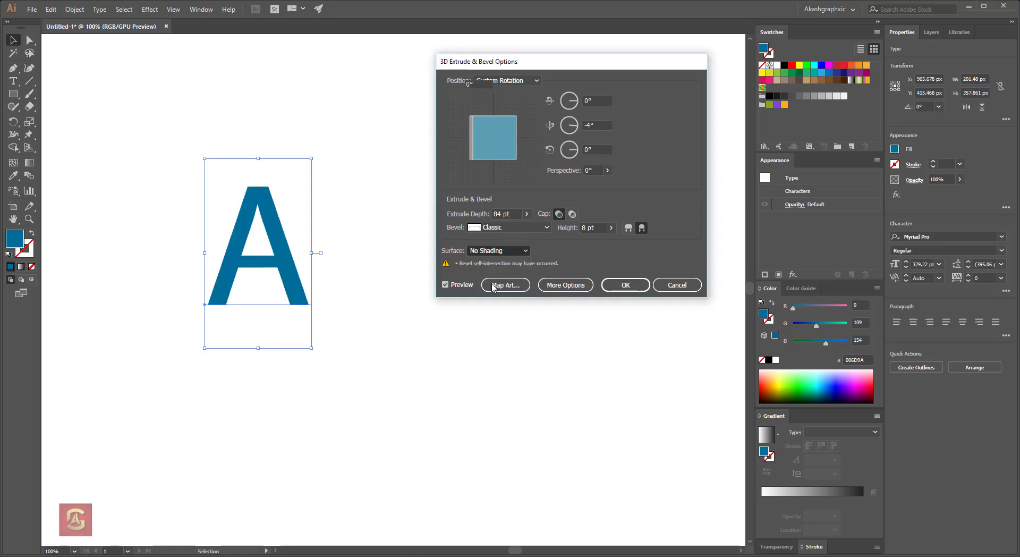
click(497, 250)
click(502, 296)
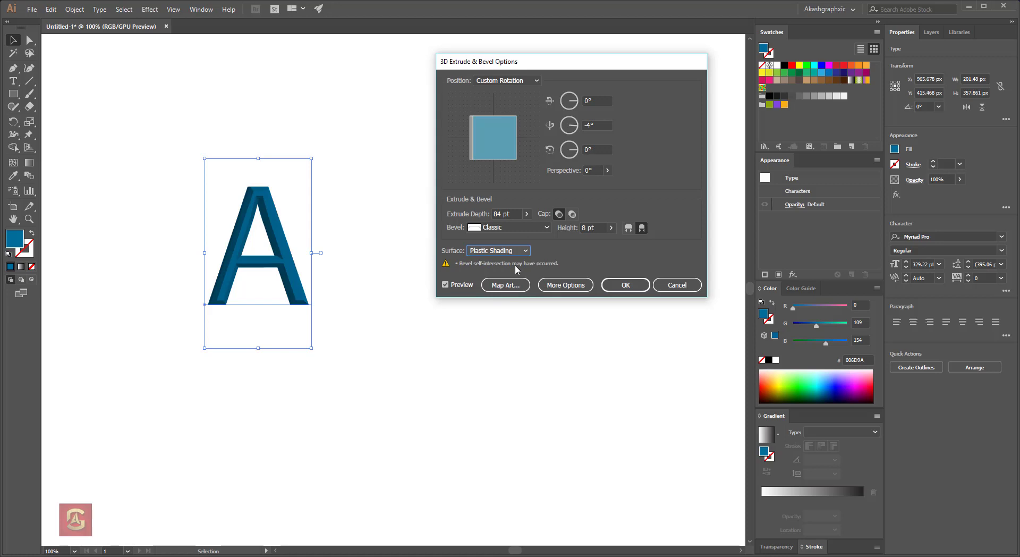
Rotate the letter to -1°, -23°, 1° to reveal its sides.
drag(494, 137, 481, 140)
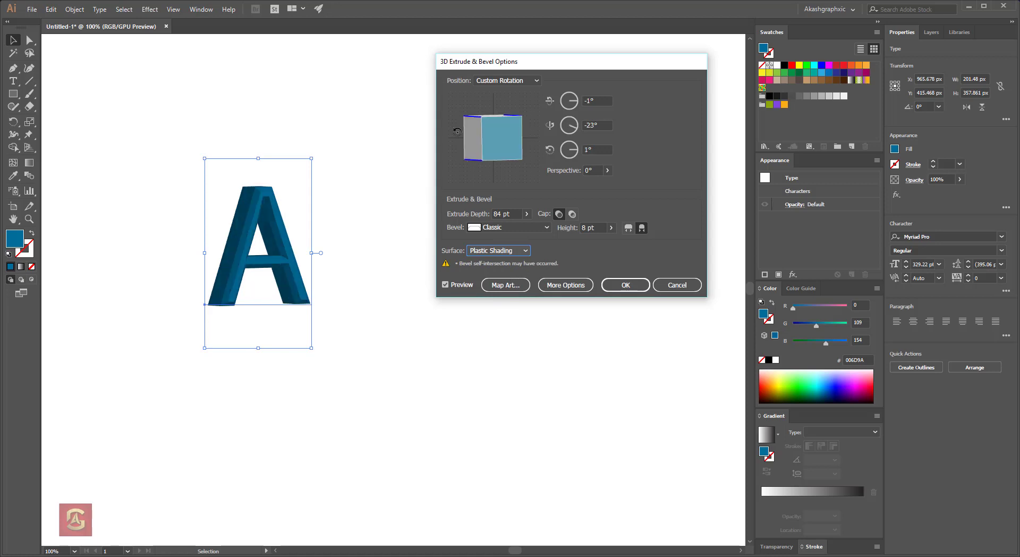
click(481, 81)
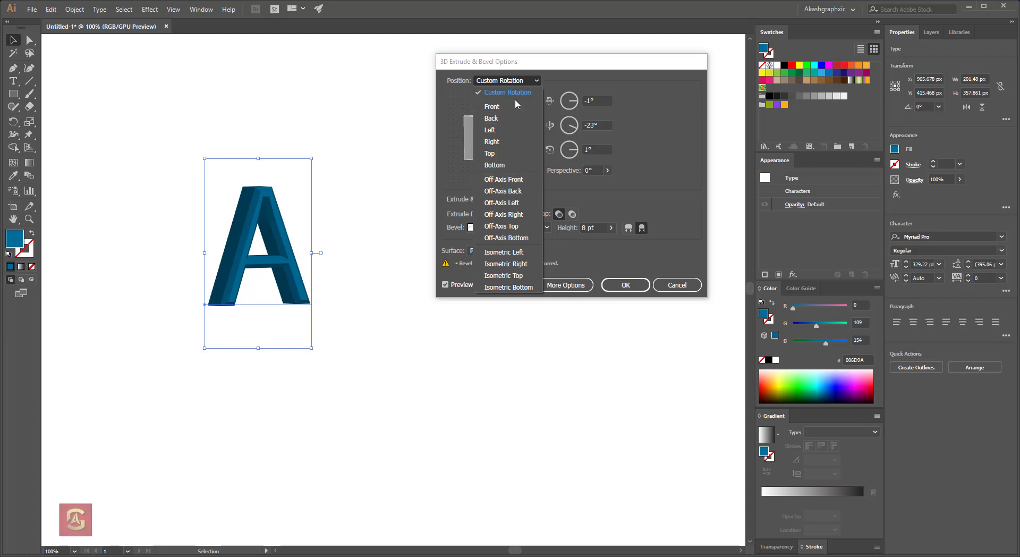
click(663, 98)
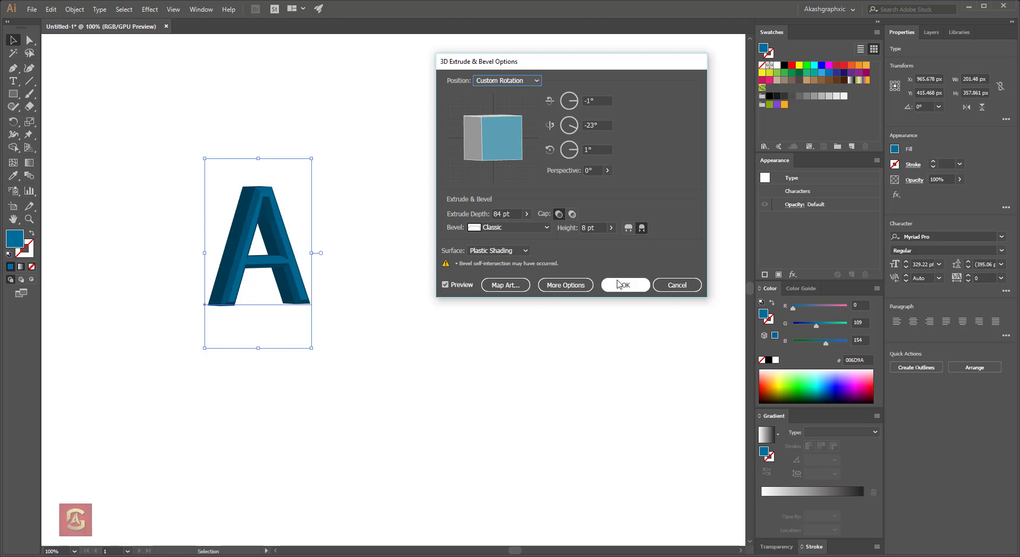
Show More Options and lower the bevel height to 1 pt.
click(558, 287)
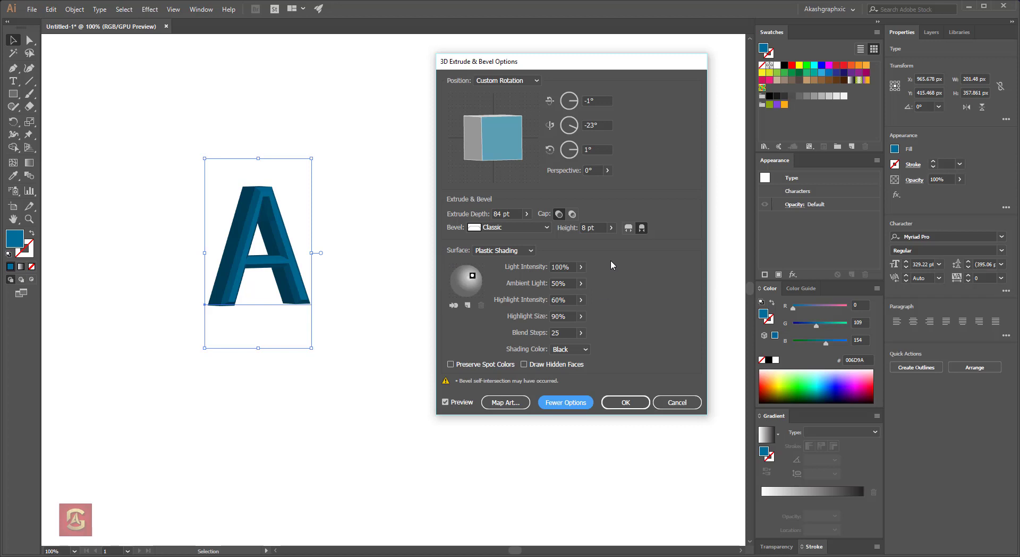
click(611, 228)
drag(574, 245, 570, 245)
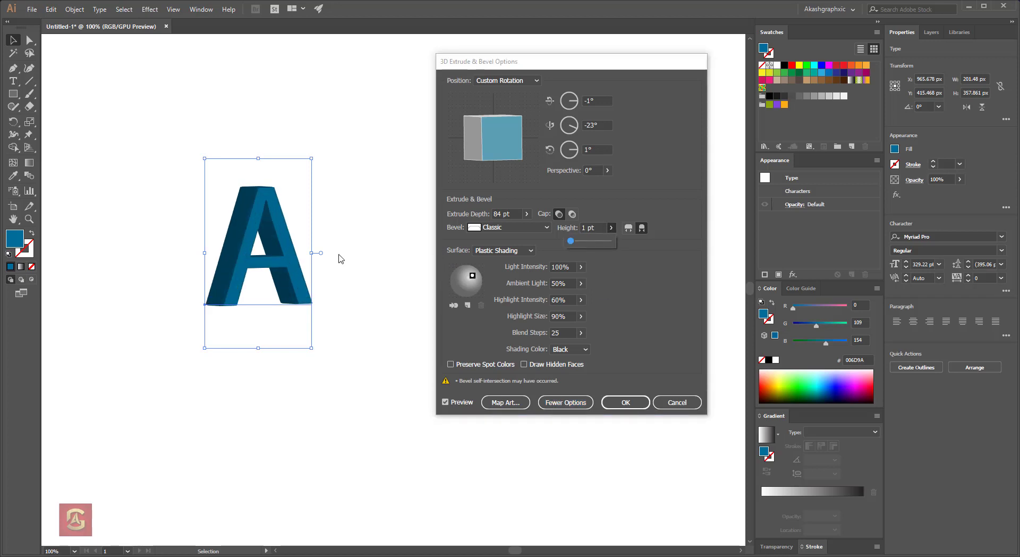
click(458, 325)
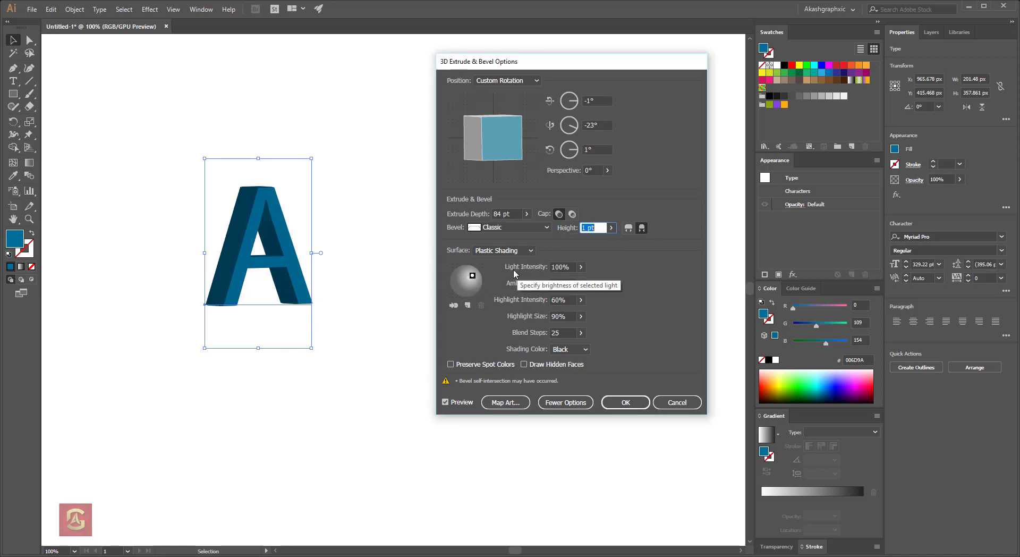
Try ambient light levels and set Highlight Intensity to 68%.
click(580, 283)
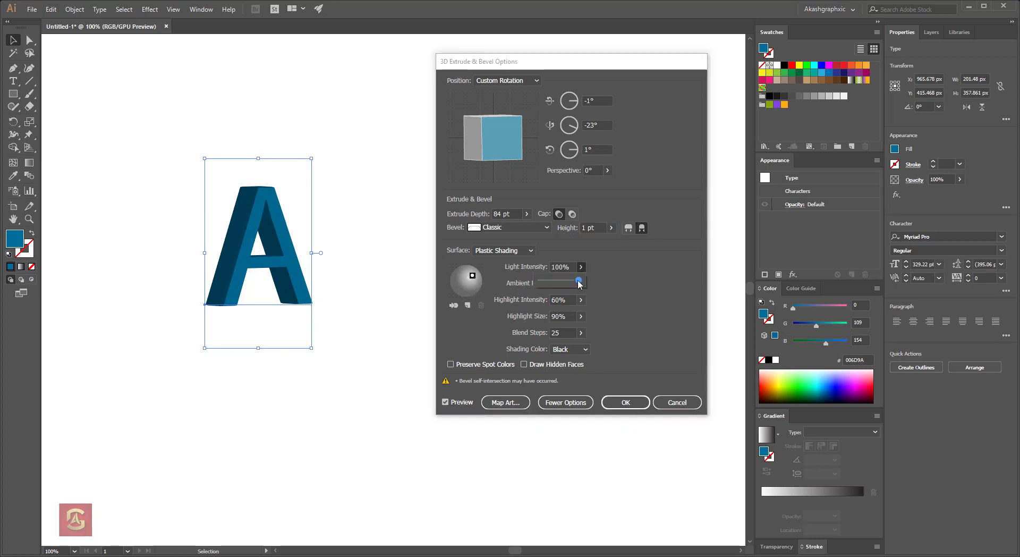
drag(580, 284, 594, 285)
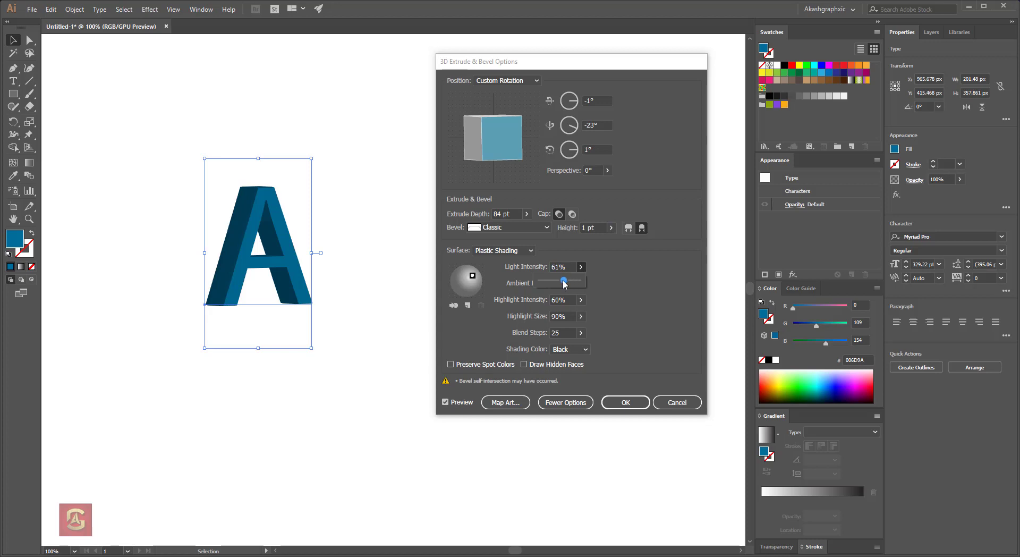
click(594, 286)
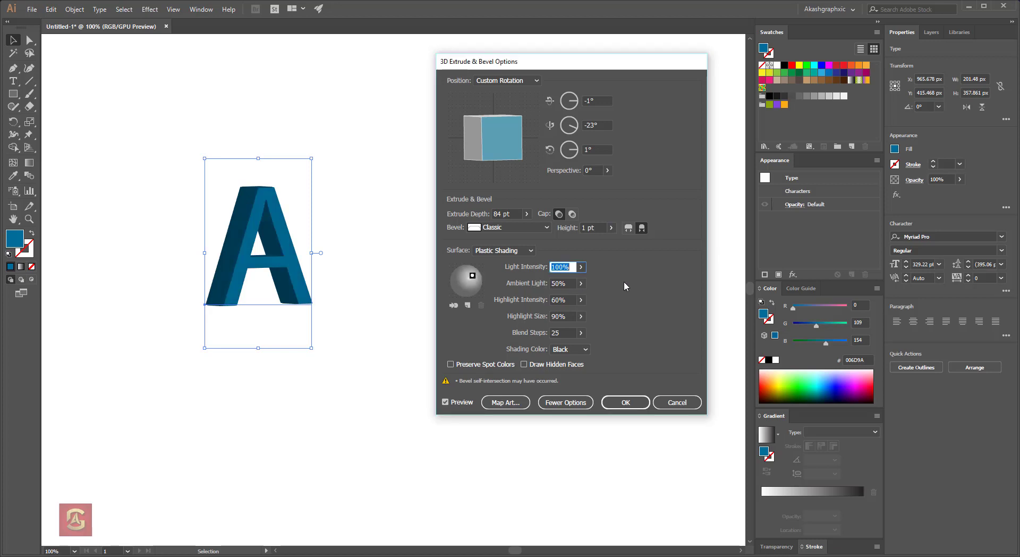
click(580, 300)
drag(565, 314, 554, 318)
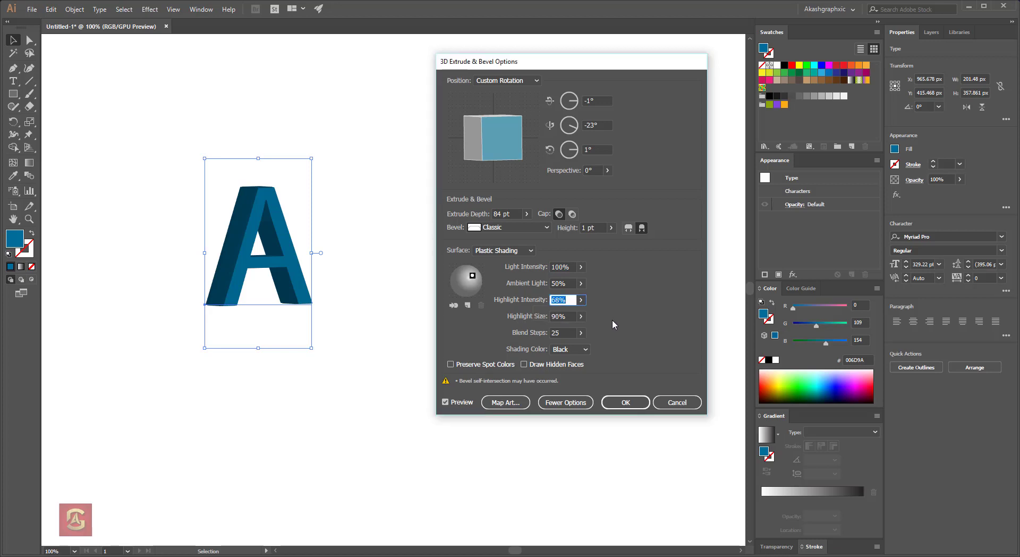
click(565, 300)
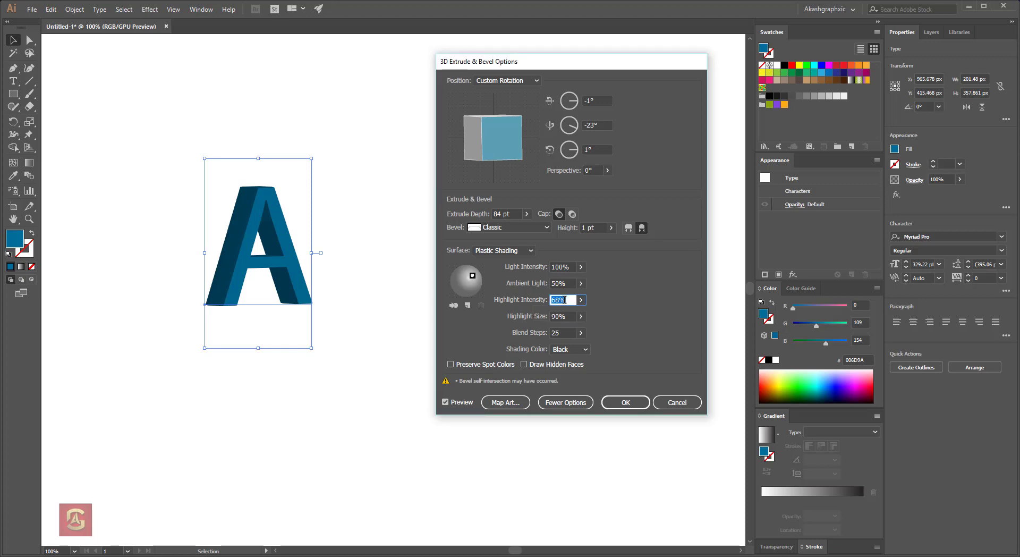
Set Blend Steps to 50.
click(581, 334)
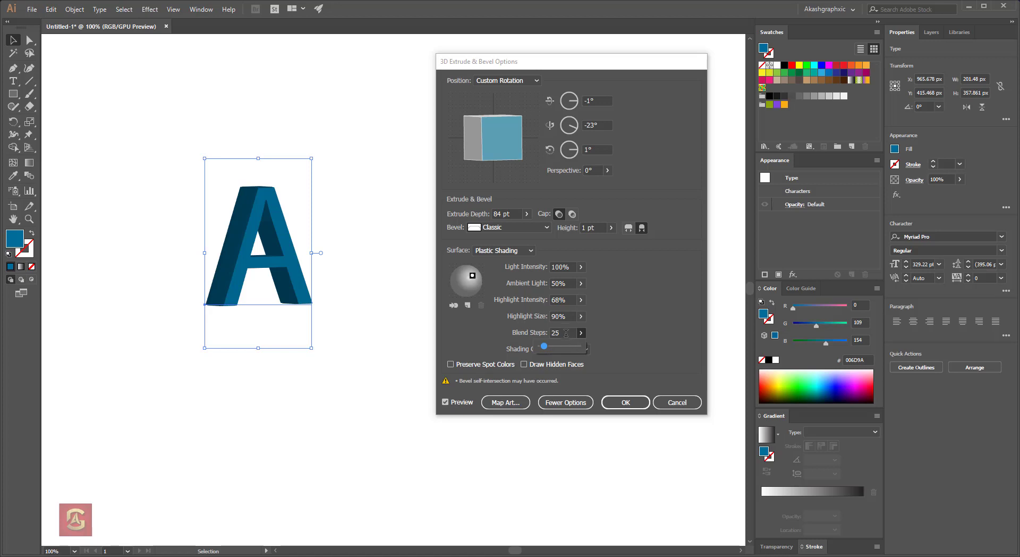
click(581, 333)
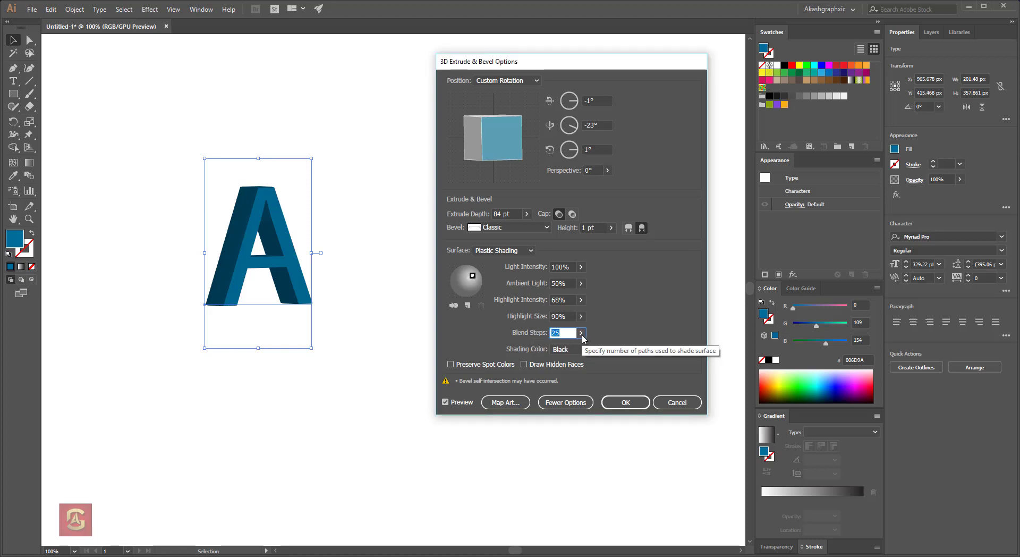
click(582, 333)
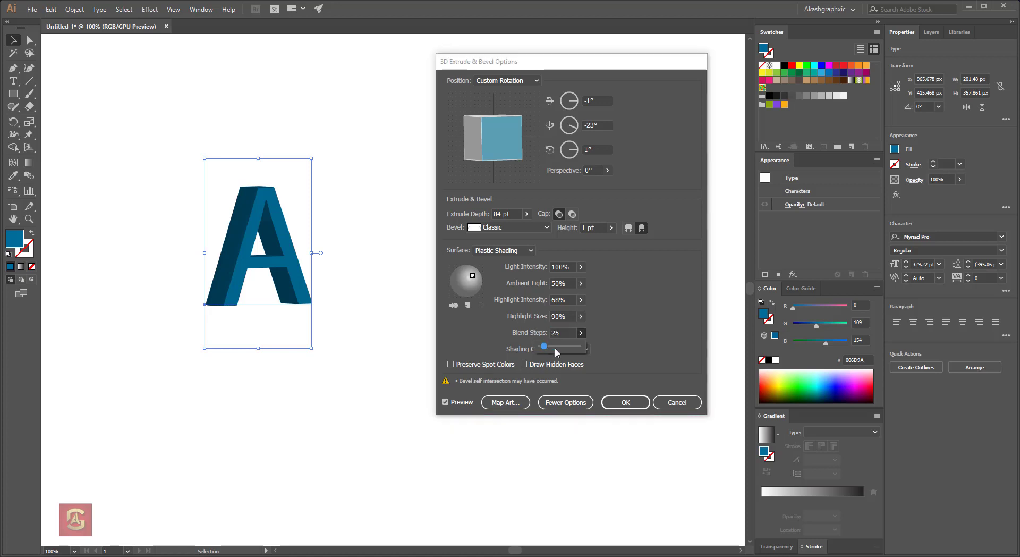
click(565, 329)
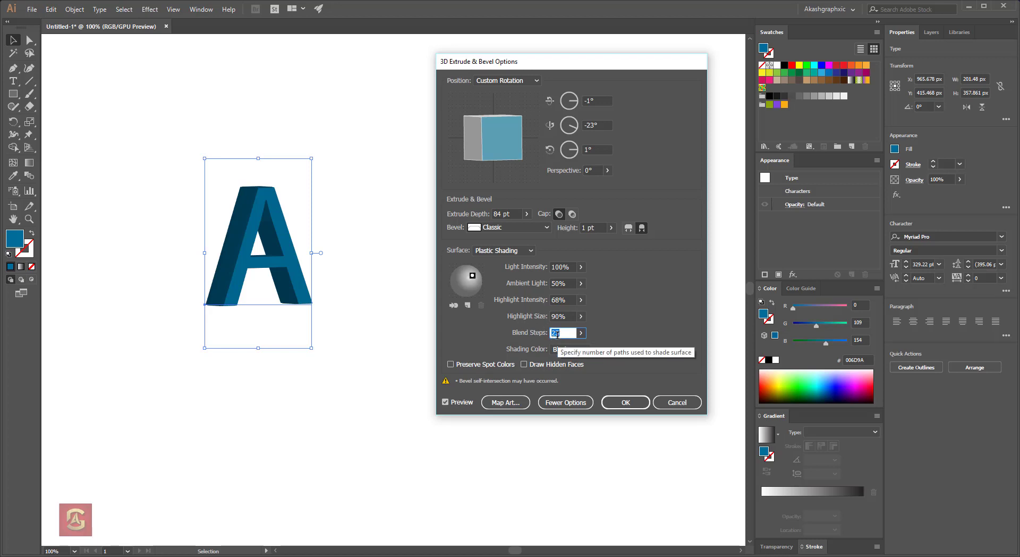
text(50)
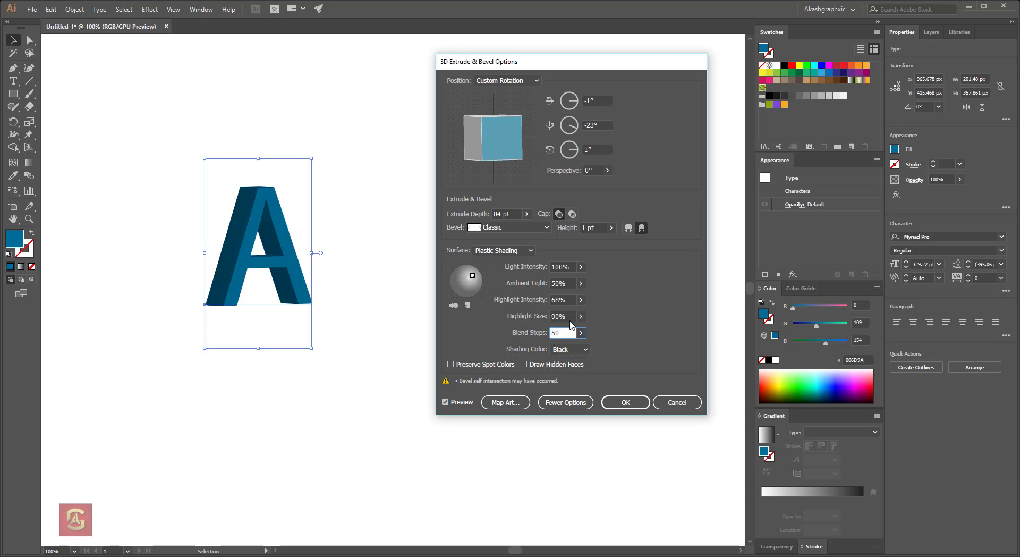
click(569, 317)
click(571, 298)
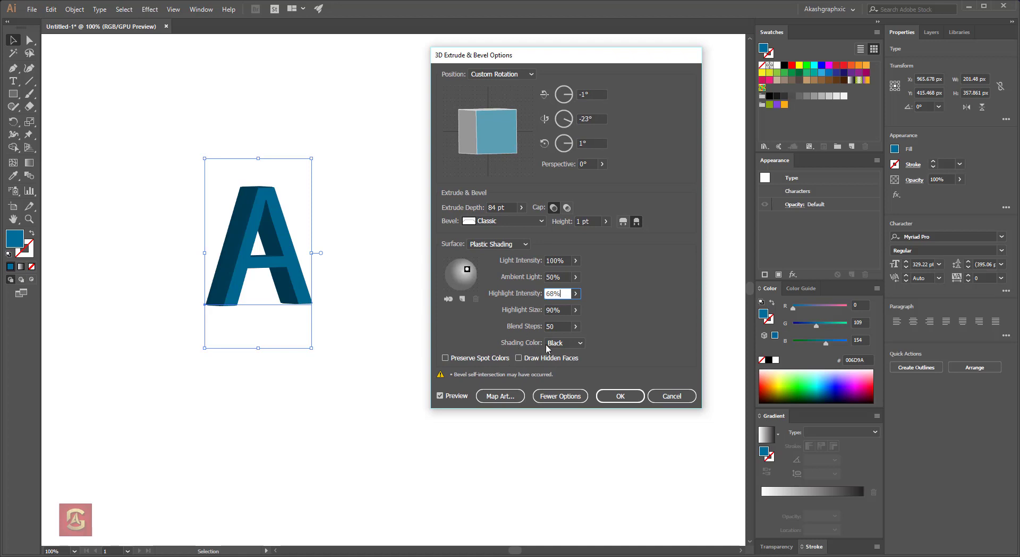
Try other shading colours, keep black, and drag the light to the upper right.
click(582, 342)
click(563, 353)
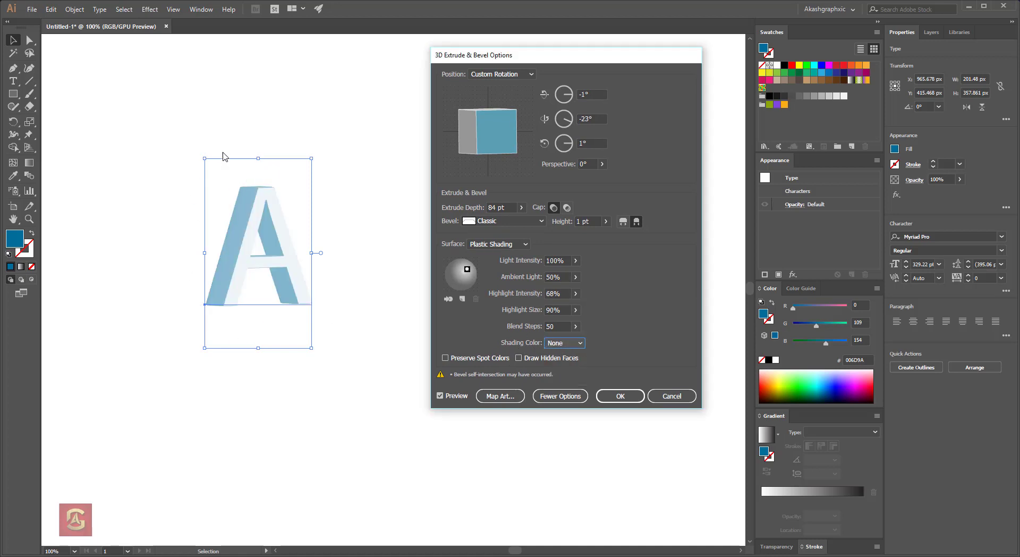
click(574, 343)
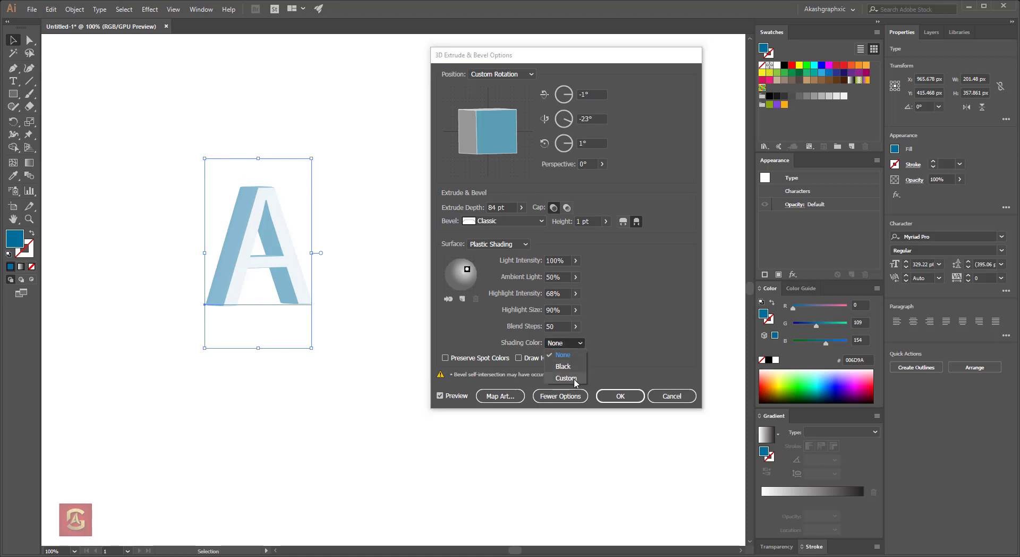
click(566, 378)
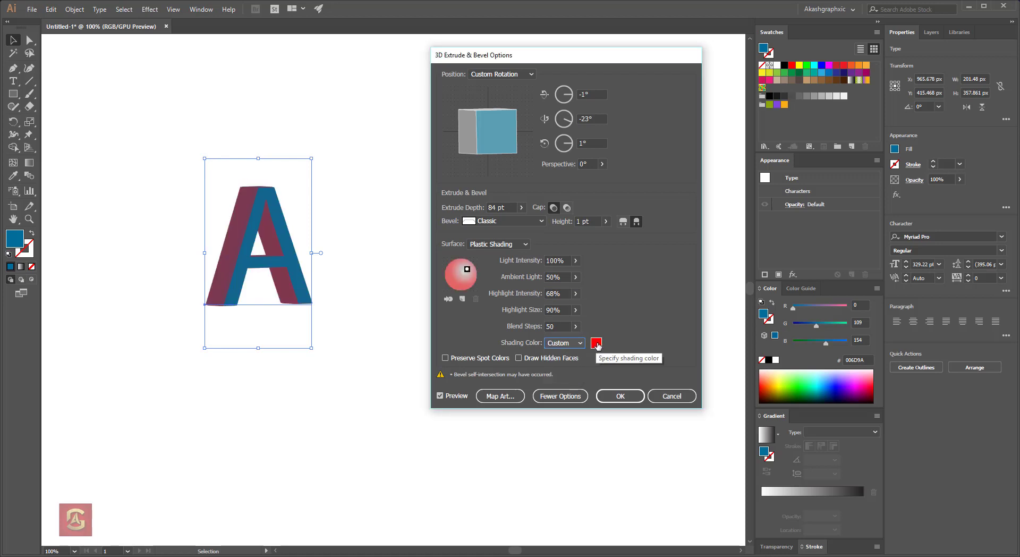
key(Up)
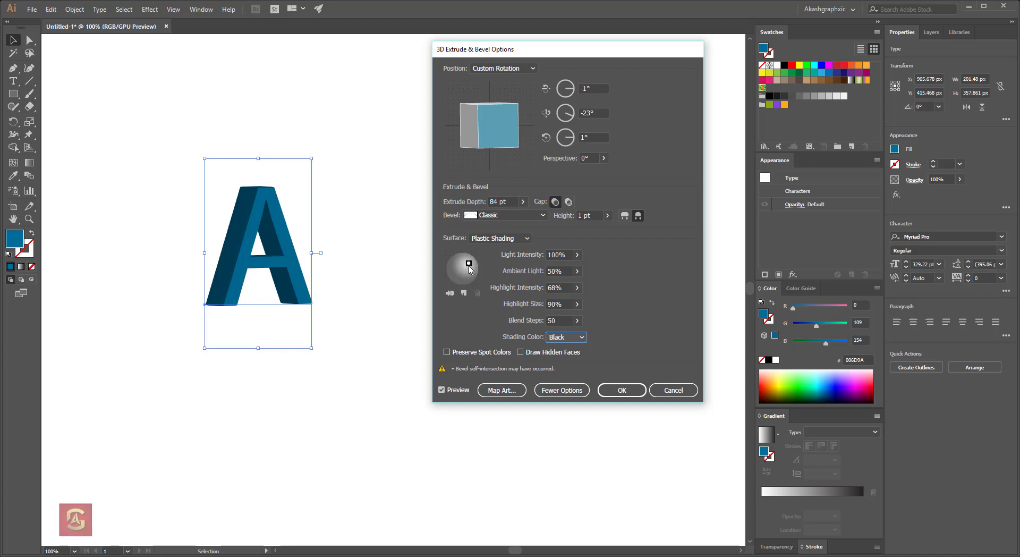
mouse_move(468, 264)
mouse_down()
mouse_move(450, 267)
mouse_move(471, 268)
mouse_move(464, 285)
mouse_move(463, 257)
mouse_move(473, 267)
mouse_up()
Add then delete a second light, toggle the light back and front, and confirm with OK.
click(463, 293)
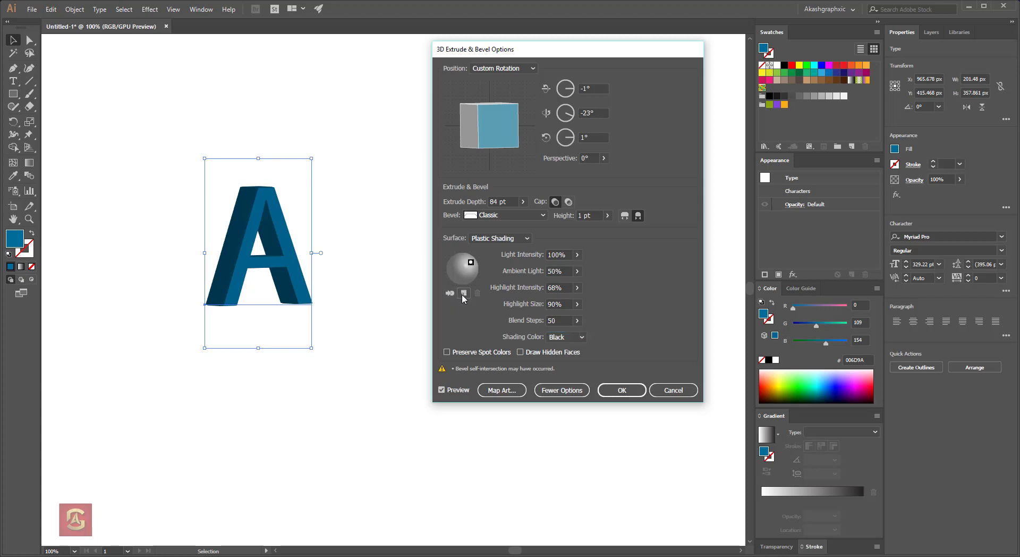
mouse_move(462, 269)
mouse_down()
mouse_move(453, 278)
mouse_move(459, 272)
mouse_up()
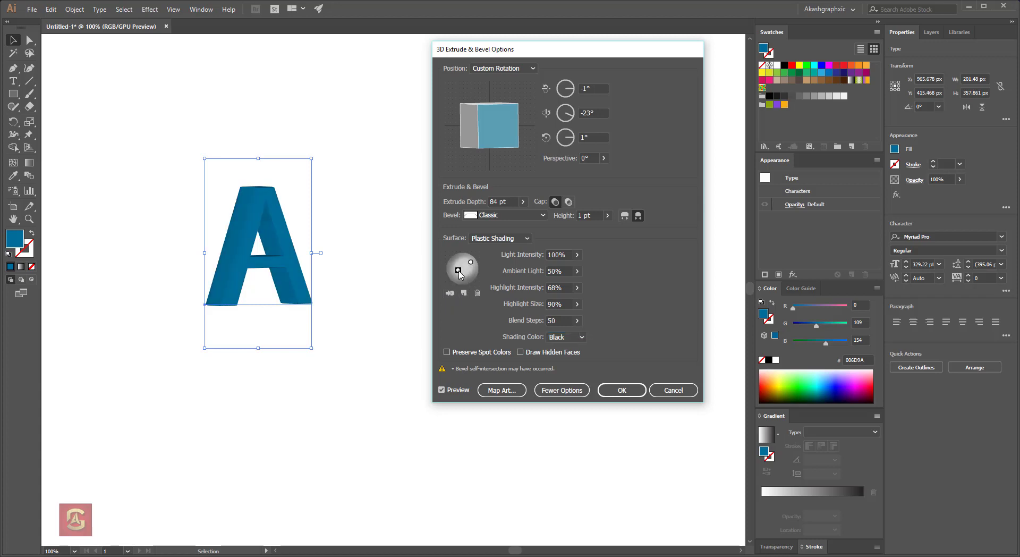
click(477, 293)
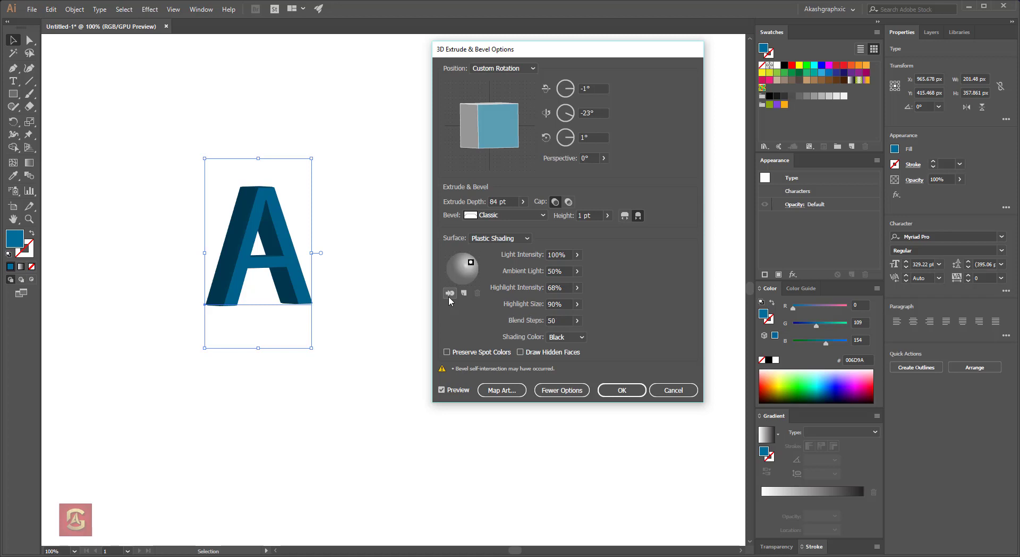
click(450, 295)
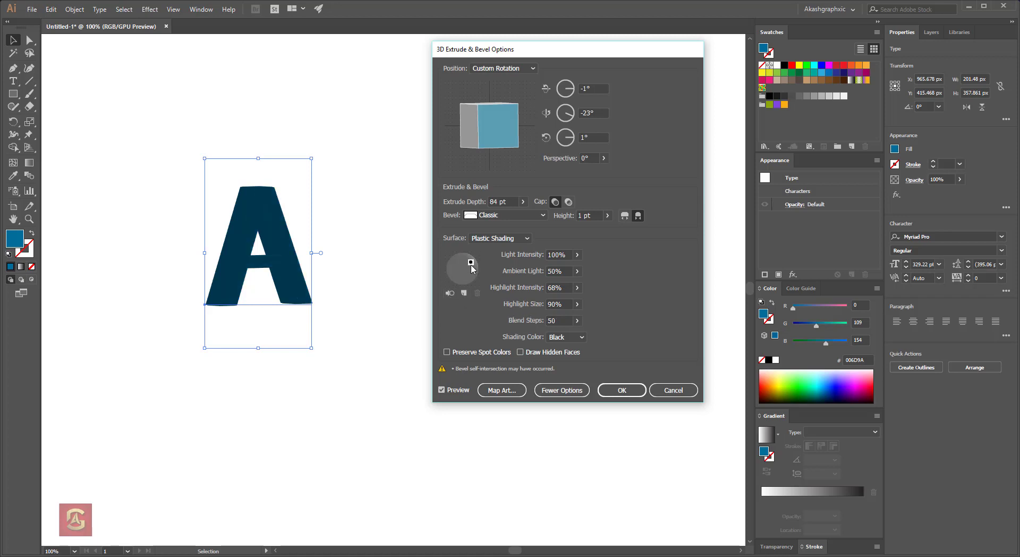
click(449, 296)
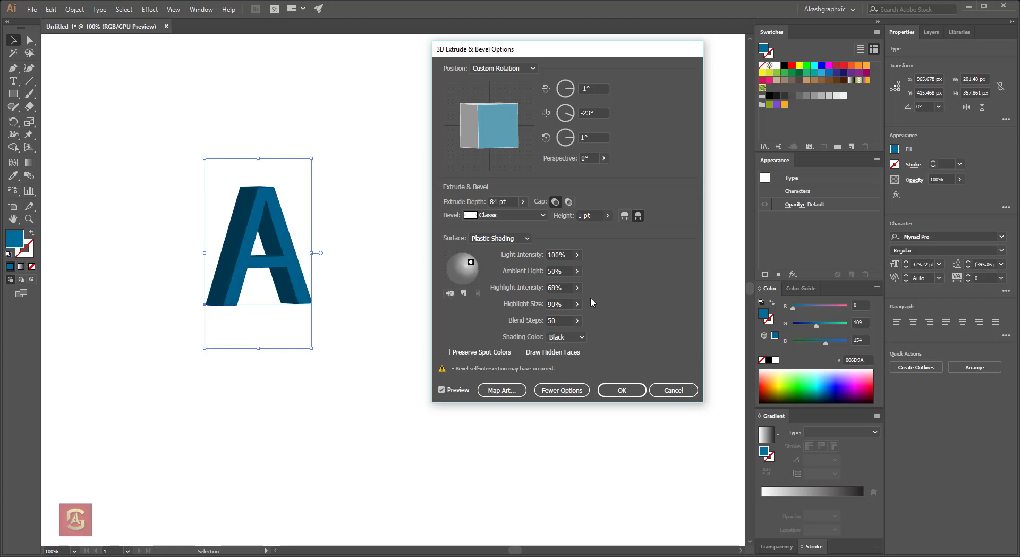
drag(574, 57, 544, 71)
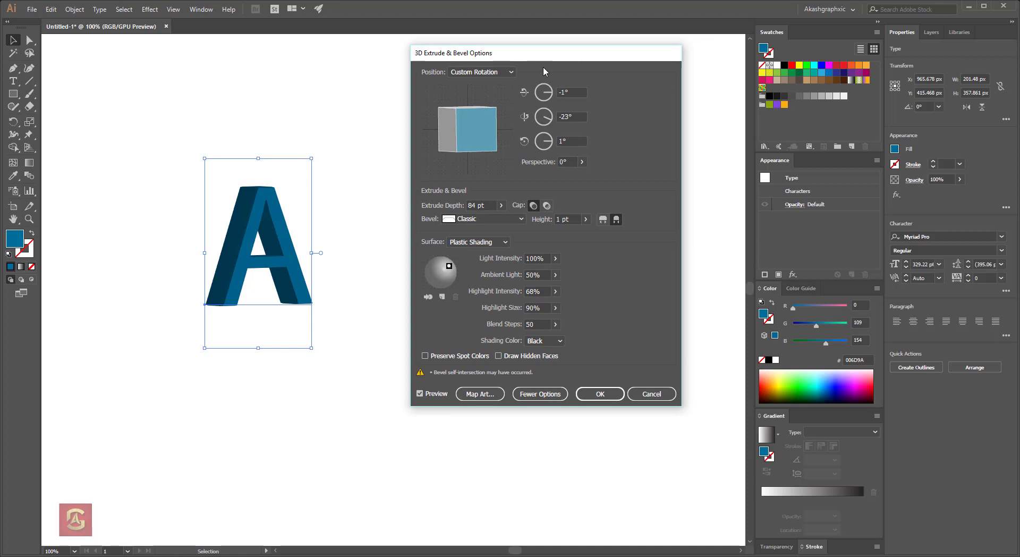
click(600, 395)
Move the finished 3D A to the upper left of the artboard.
click(549, 390)
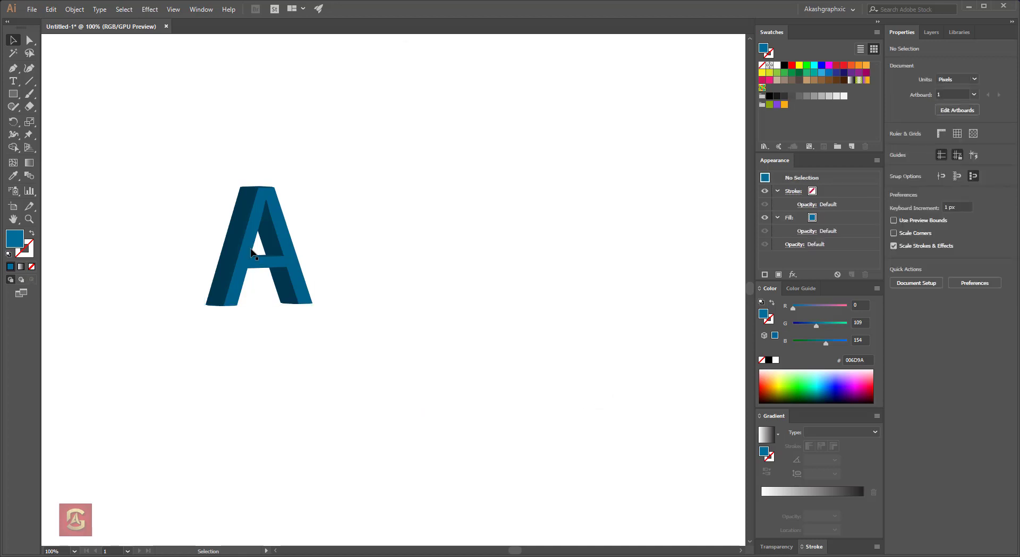
drag(247, 248, 147, 158)
click(320, 294)
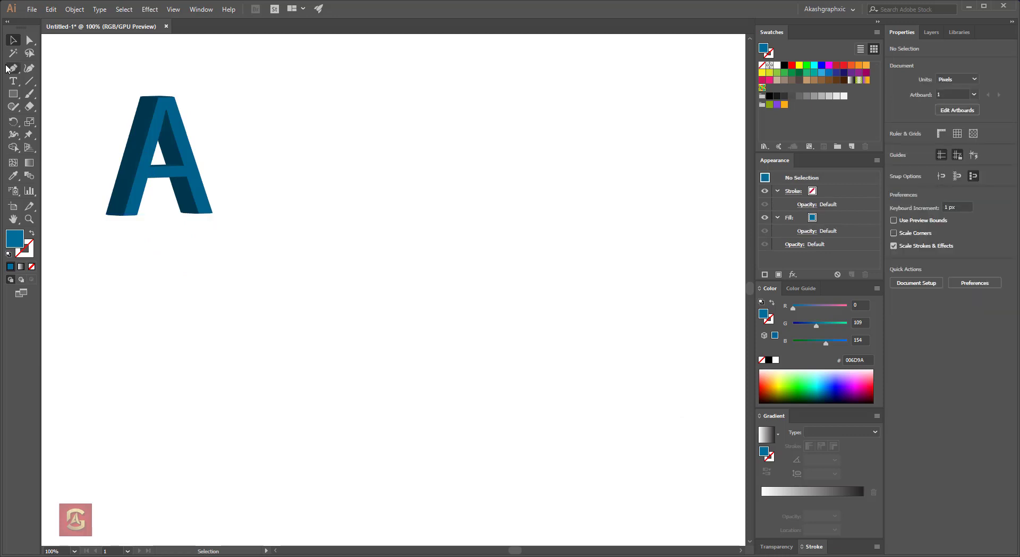
click(151, 10)
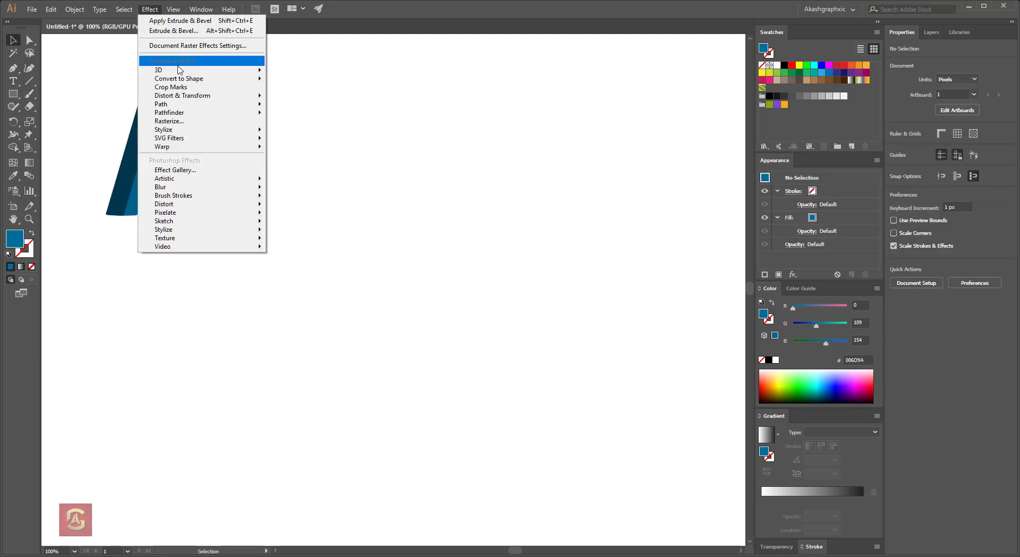
mouse_move(199, 70)
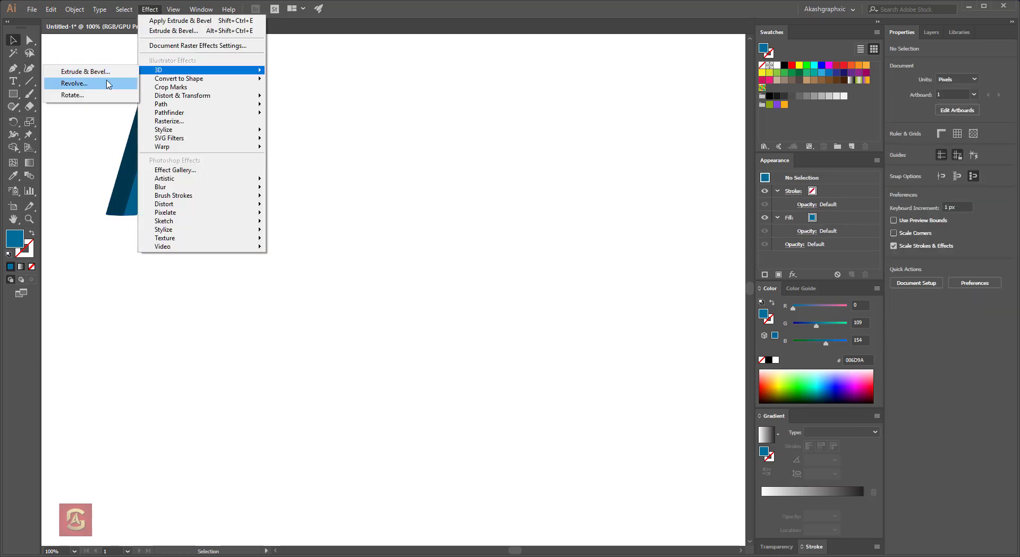
click(353, 83)
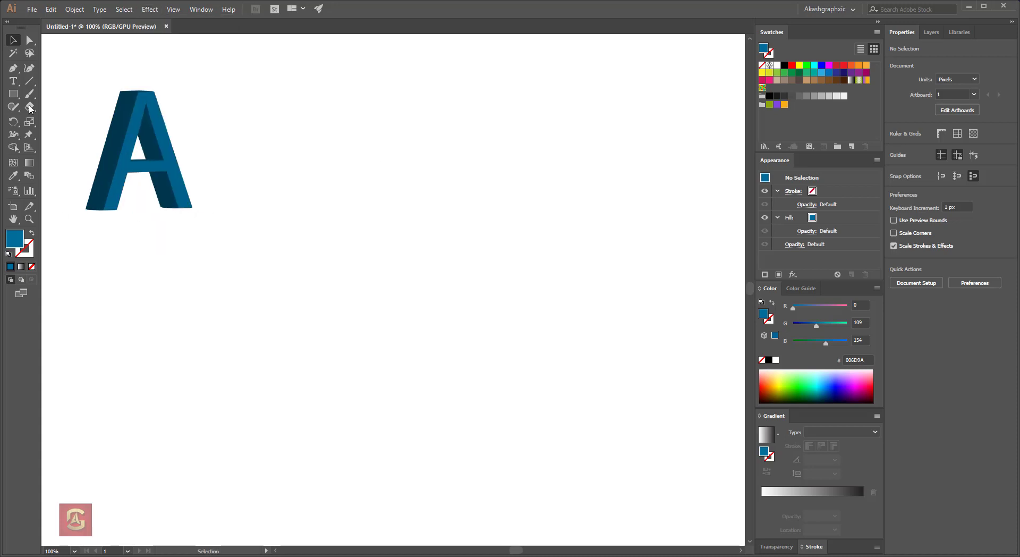
Draw a curvy half-profile of a bottle with the Pen tool.
click(13, 68)
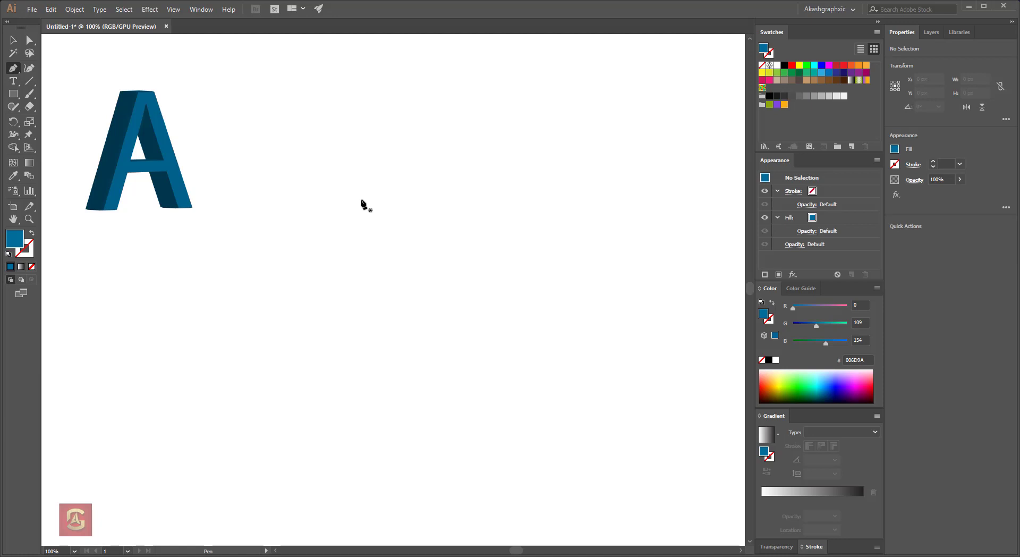
drag(366, 135, 379, 134)
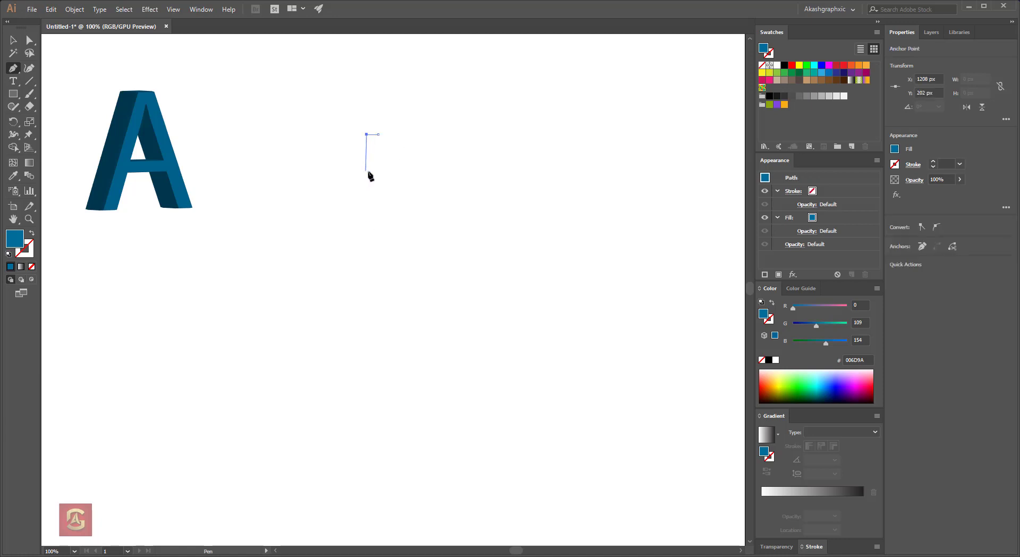
click(366, 162)
mouse_move(344, 197)
mouse_down()
mouse_move(334, 234)
mouse_move(343, 222)
mouse_up()
drag(364, 285, 350, 355)
drag(366, 420, 390, 421)
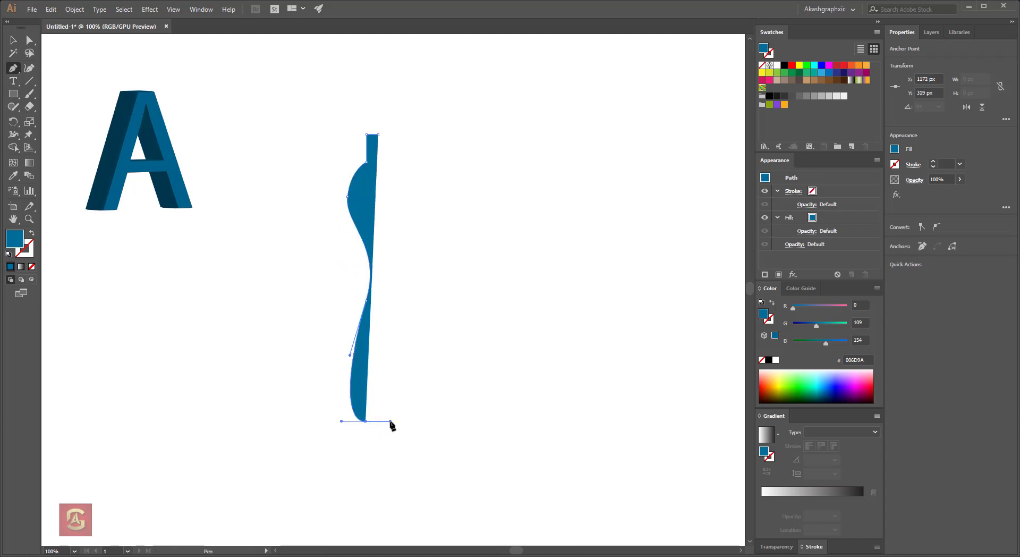
click(366, 421)
key(alt+v)
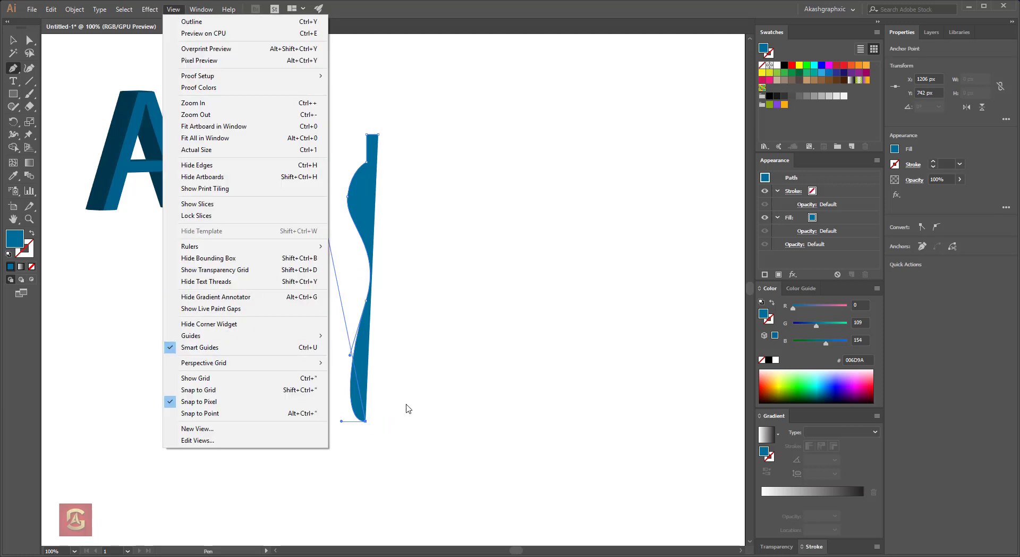
key(Escape)
Swap fill and stroke so the profile has a blue stroke, and select it.
ctrl+click(380, 425)
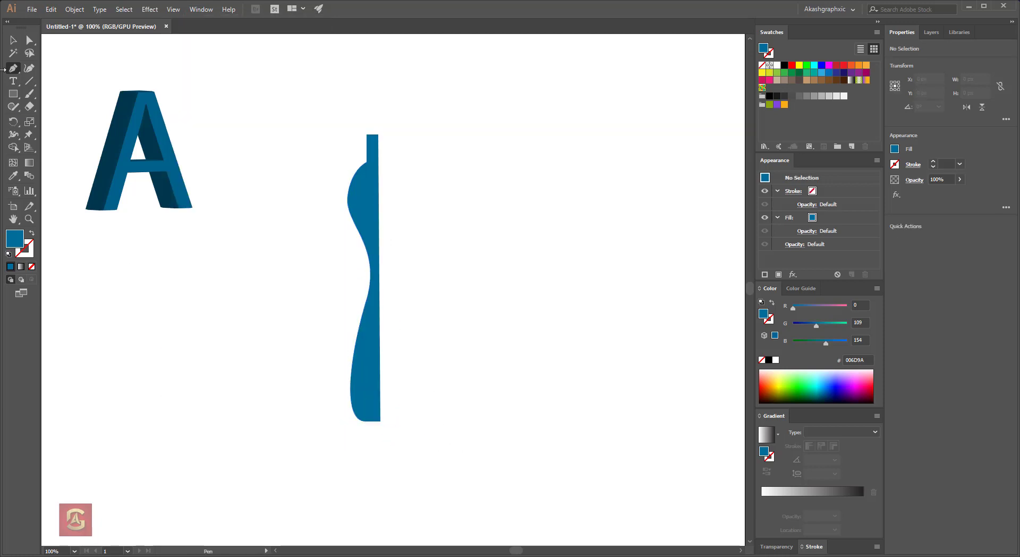
key(v)
key(shift+x)
drag(295, 152, 460, 416)
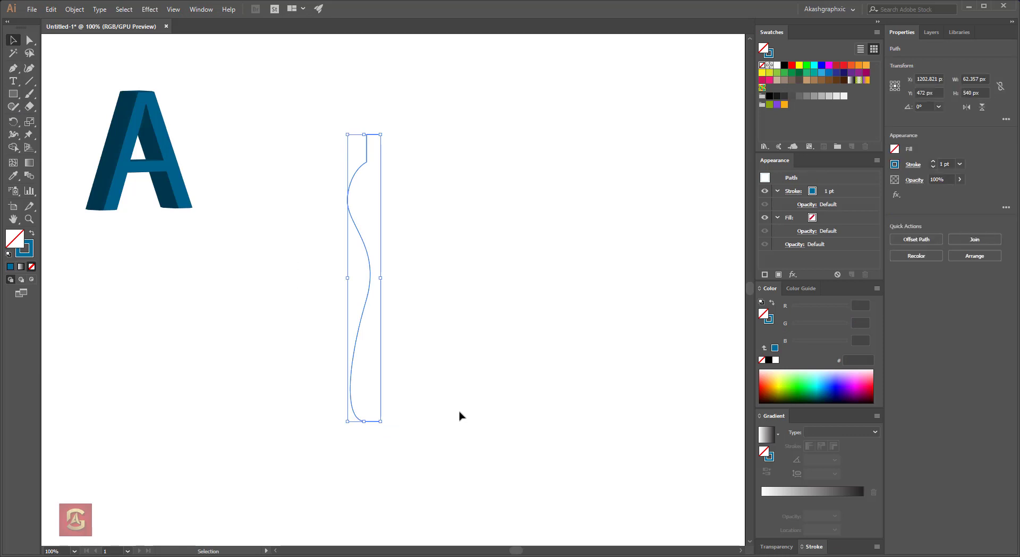
click(387, 416)
drag(381, 425, 461, 380)
click(151, 9)
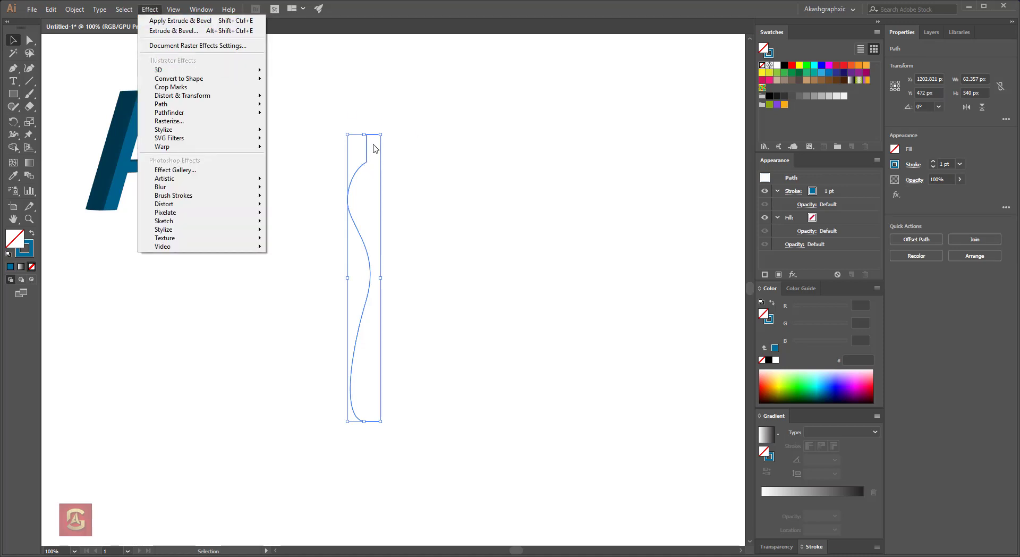
mouse_move(199, 71)
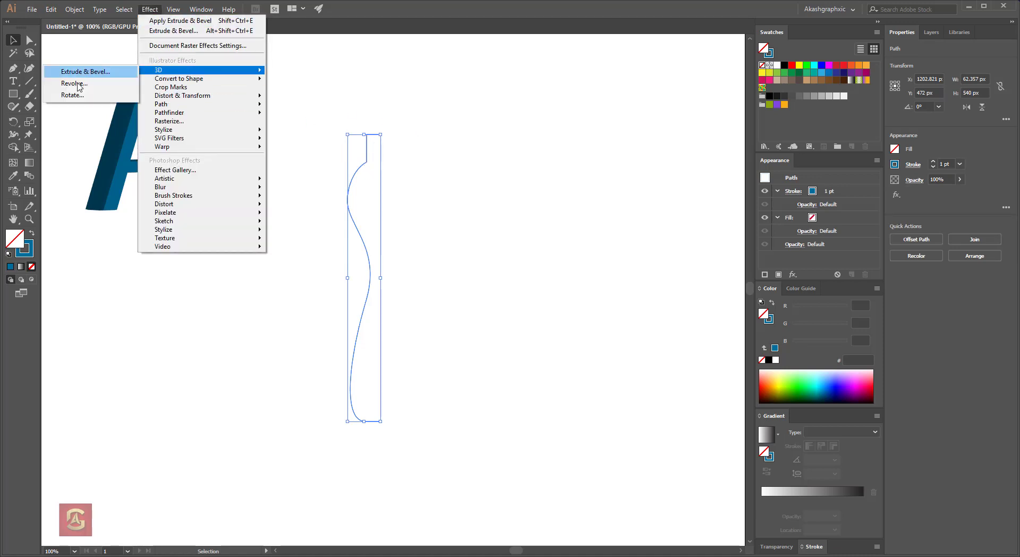
Revolve the profile 360° from its right edge, rotated to -3°, -12°, 0°, into a blue bottle.
click(74, 83)
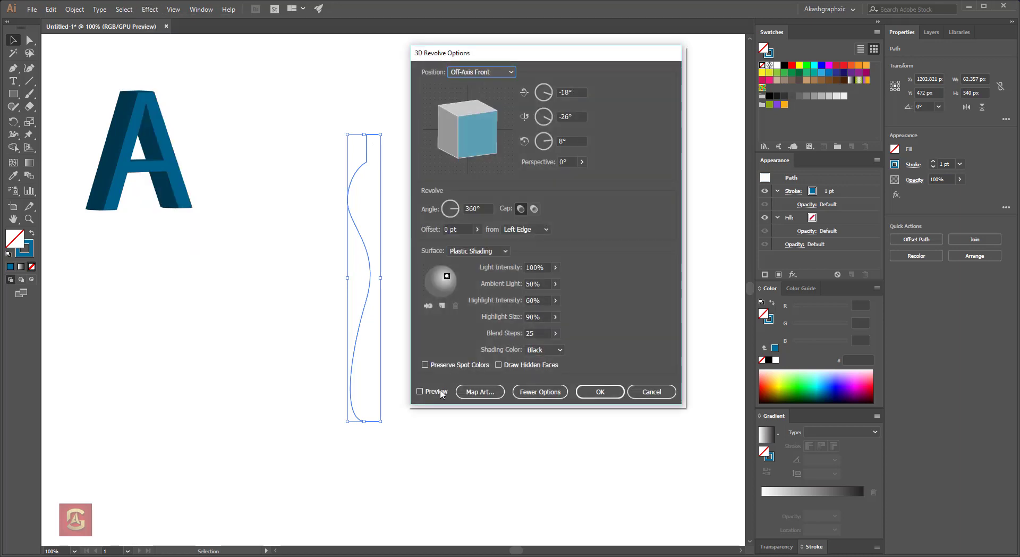
click(420, 391)
drag(449, 55, 527, 55)
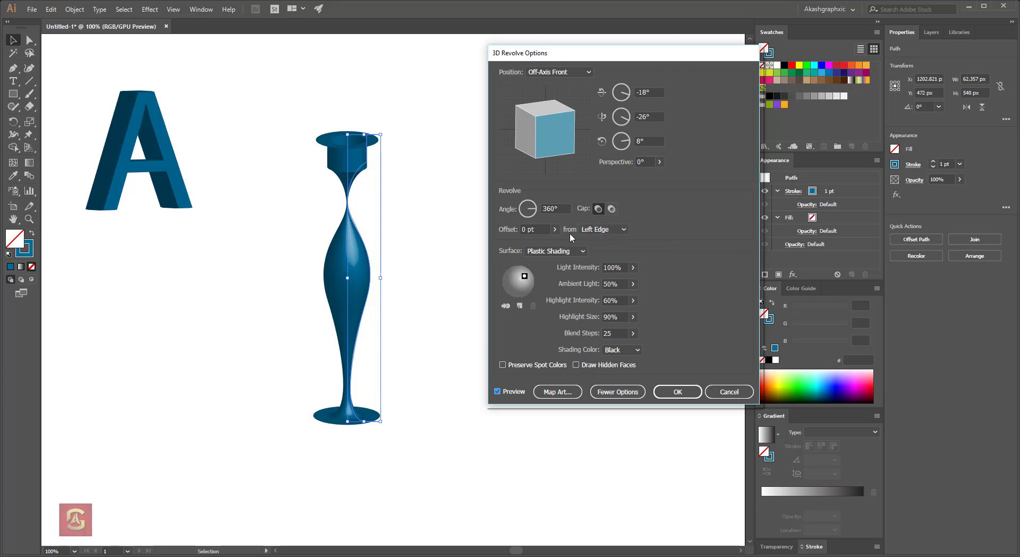
click(601, 229)
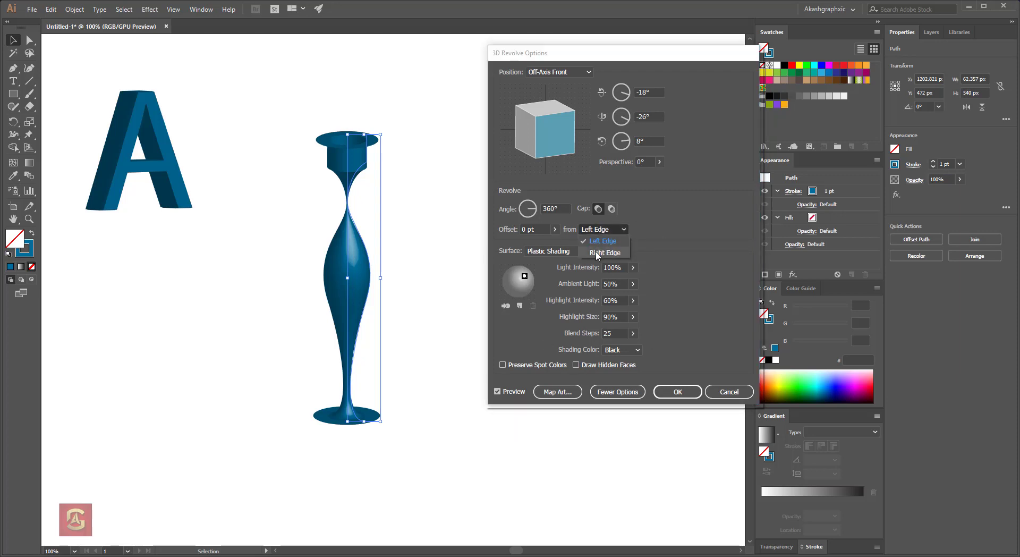
click(598, 253)
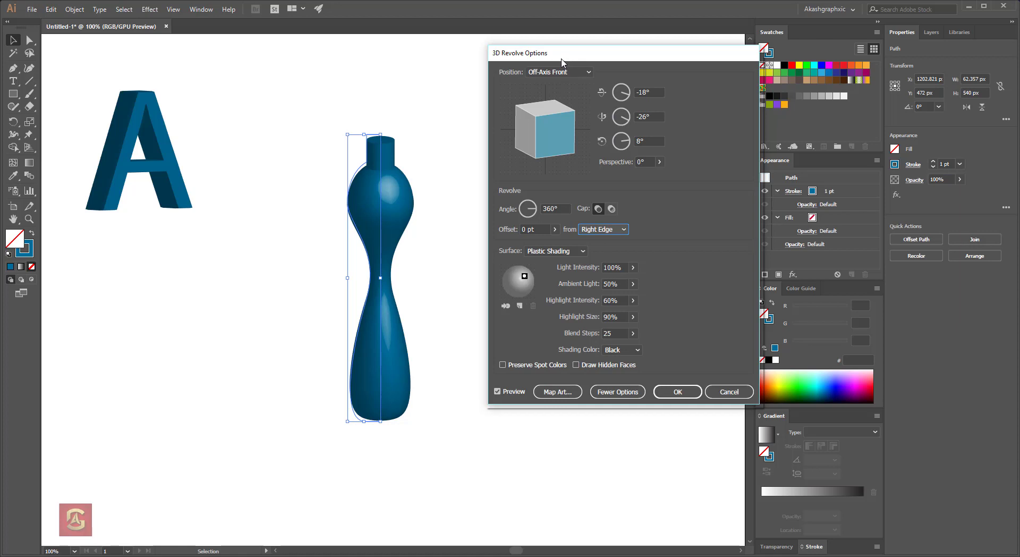
drag(562, 61, 562, 54)
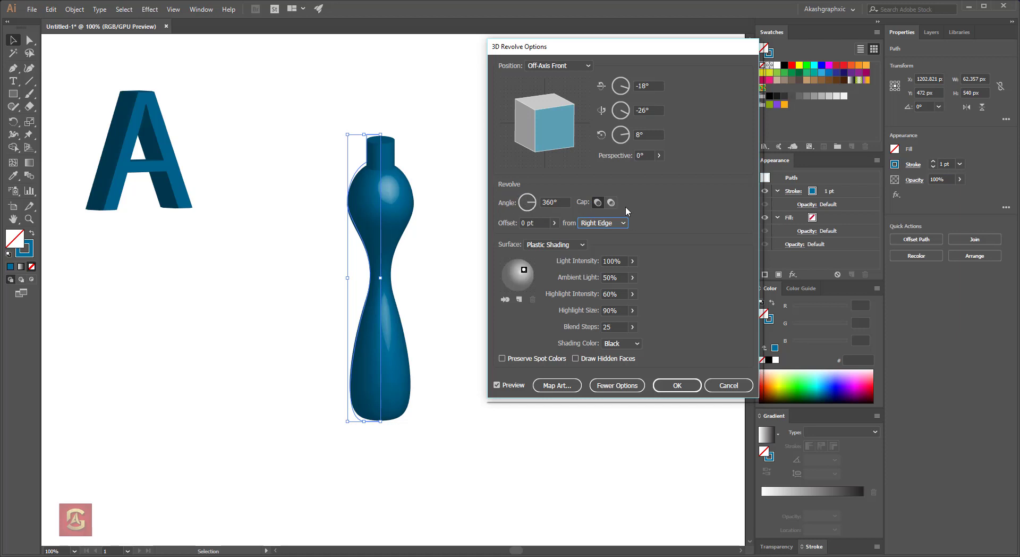
click(681, 388)
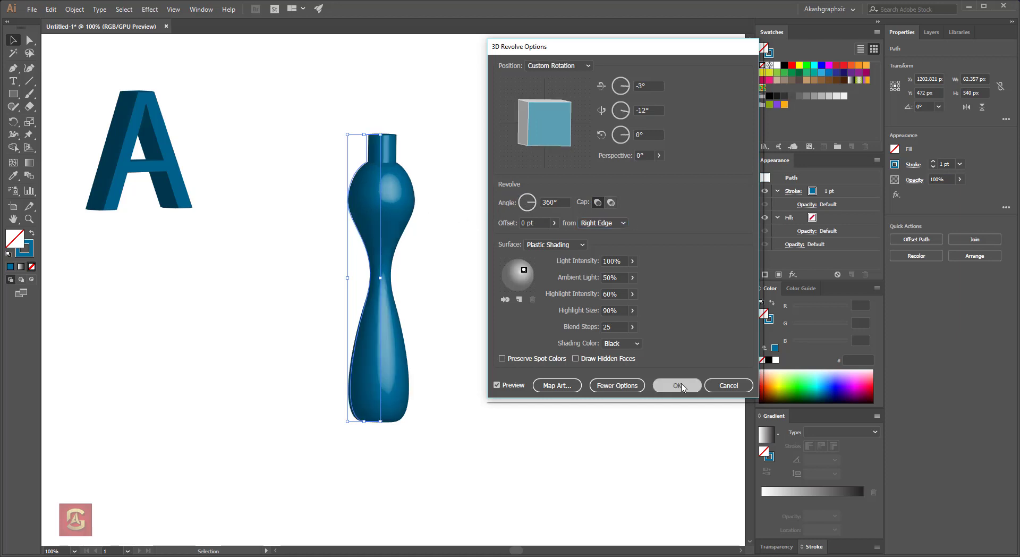
click(678, 385)
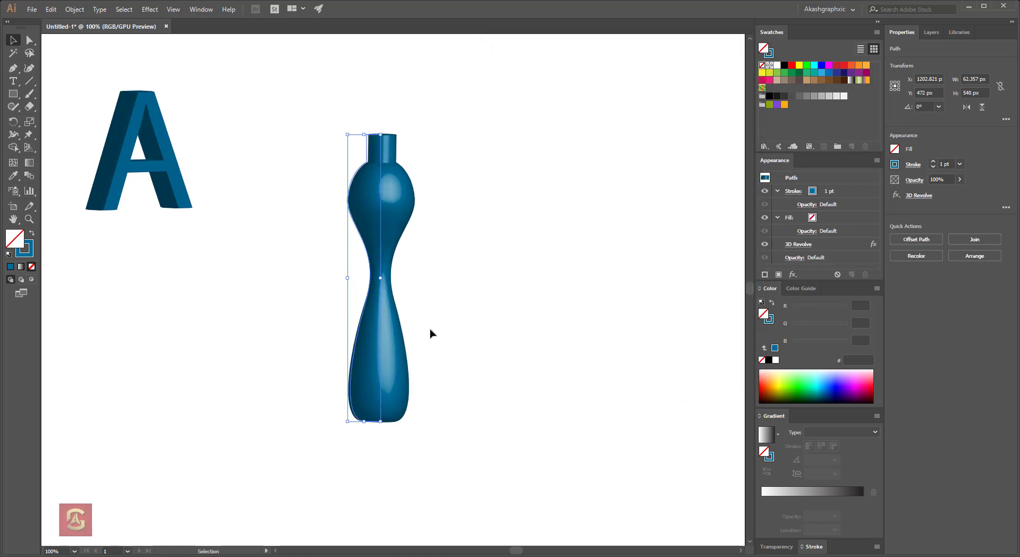
Nudge the bottle and drag its profile's waist and upper anchors into a fuller curve.
click(315, 201)
click(404, 201)
drag(382, 375, 388, 379)
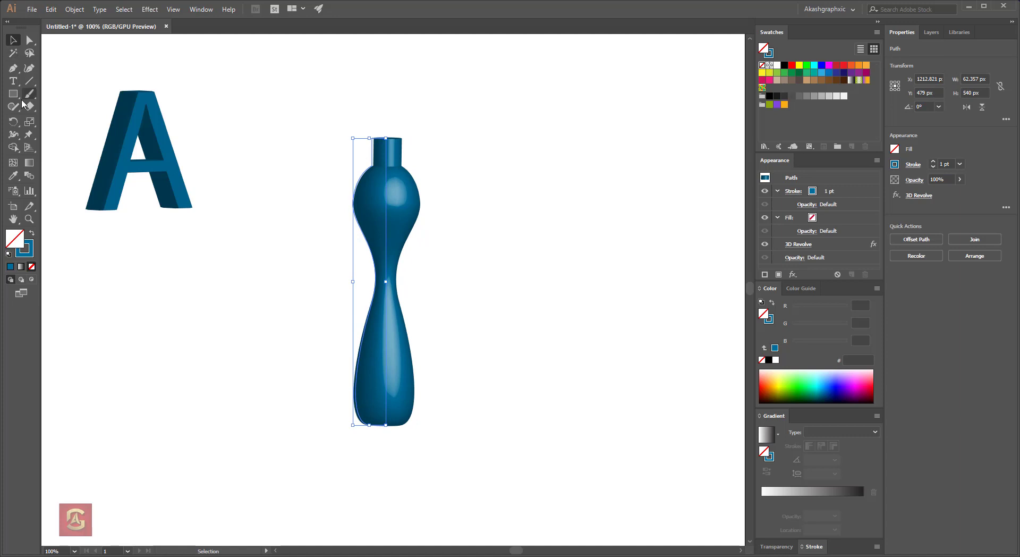
click(13, 68)
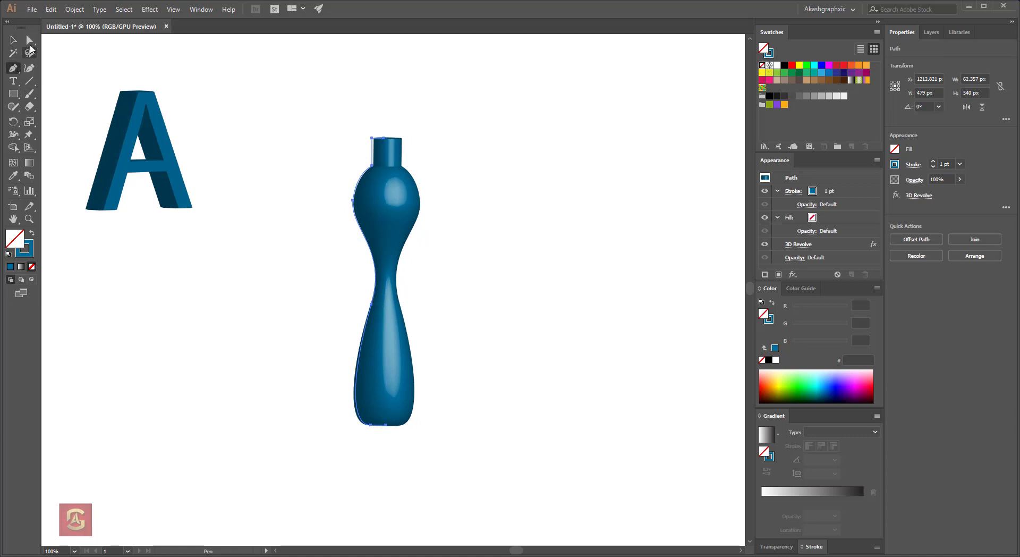
click(30, 42)
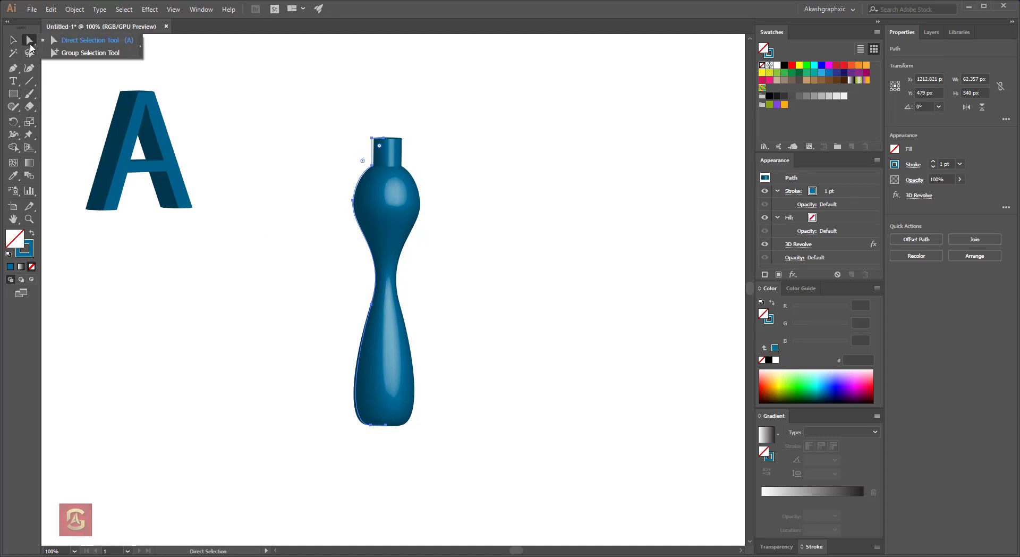
click(371, 304)
drag(375, 281, 383, 249)
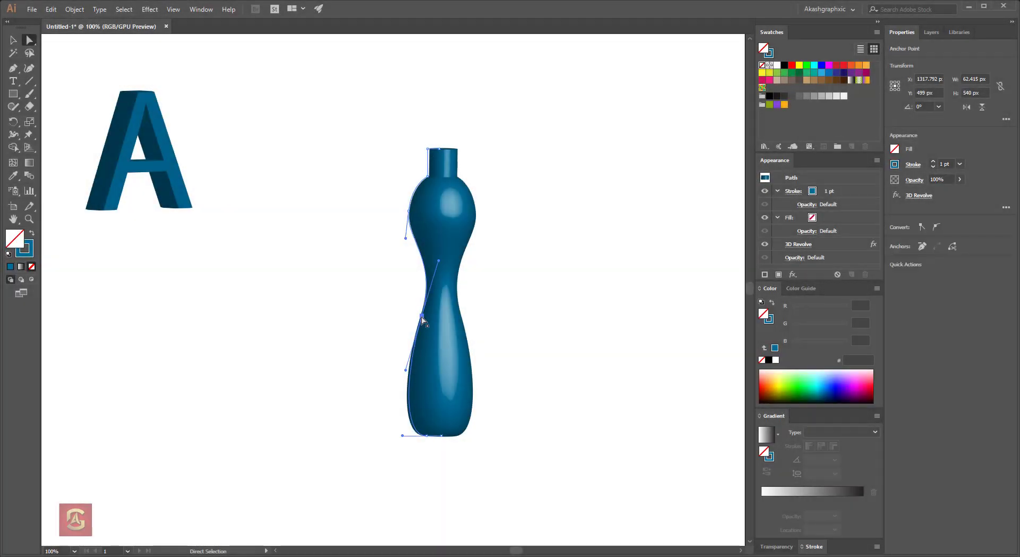
drag(408, 319, 410, 308)
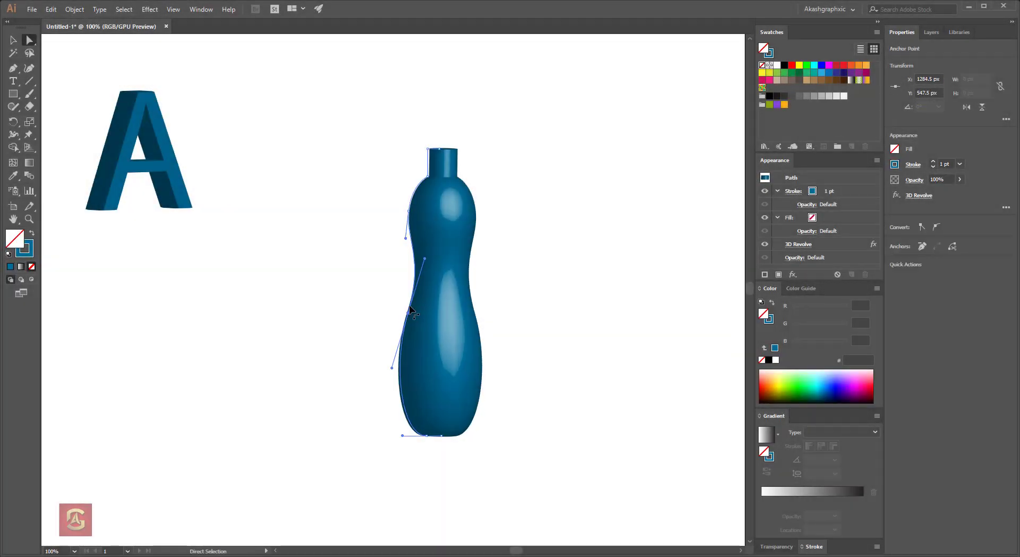
click(404, 246)
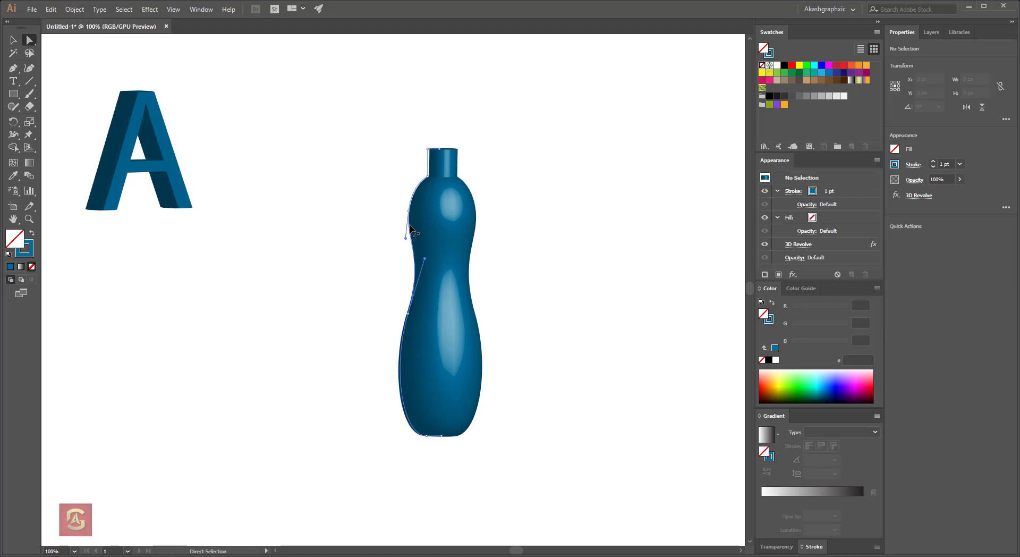
drag(406, 239, 400, 264)
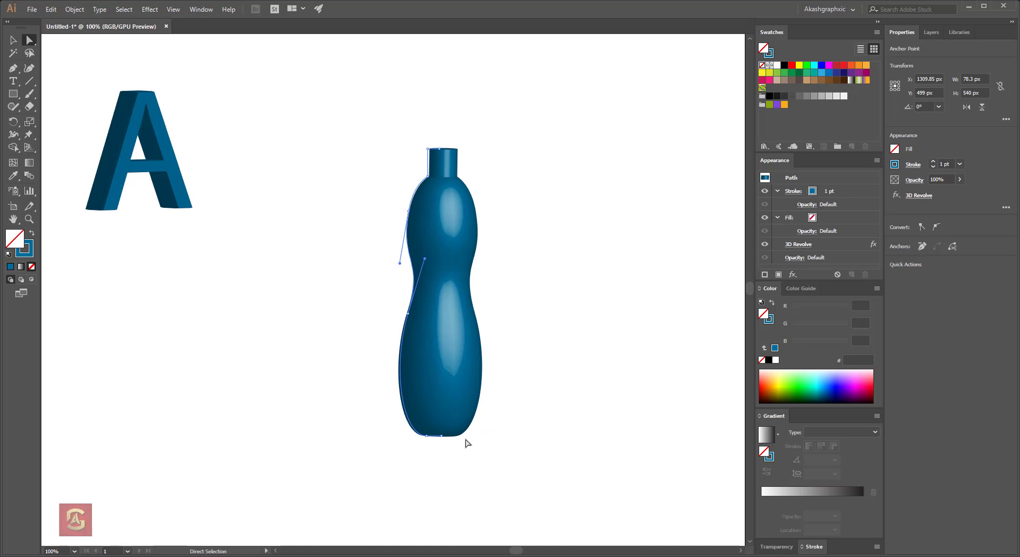
Reselect the bottle's profile path and delete it, leaving only the 3D A.
click(526, 408)
key(ctrl+z)
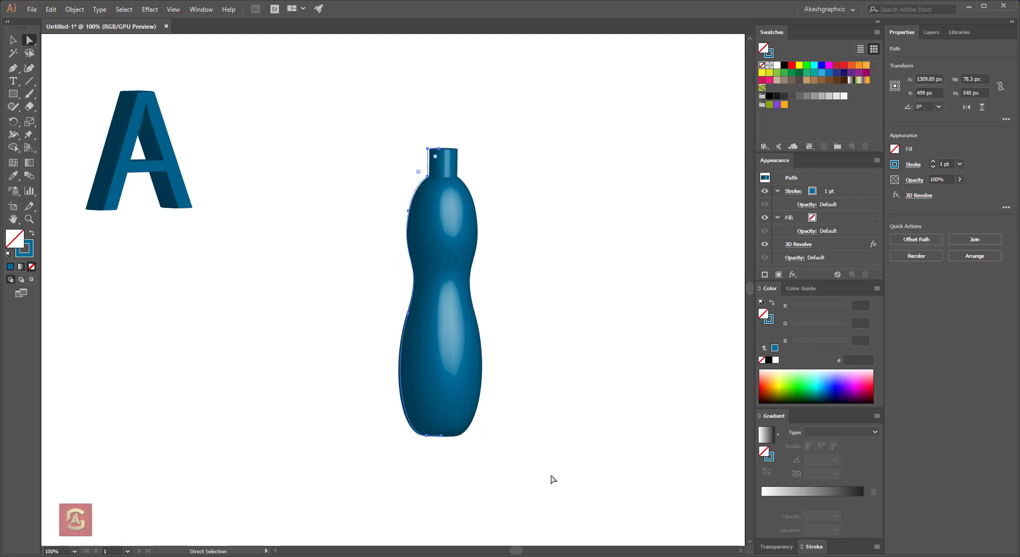
drag(547, 346, 519, 335)
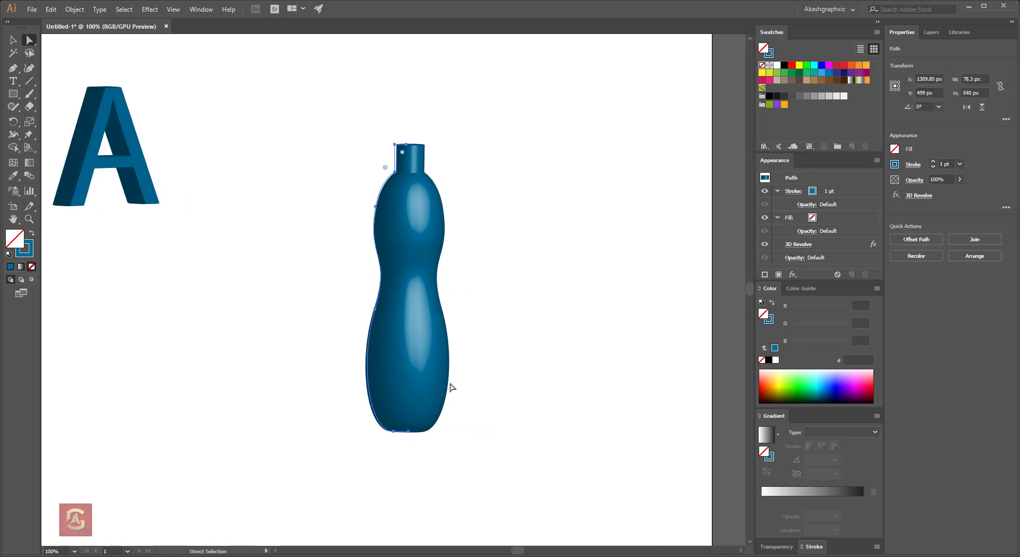
key(Delete)
Draw a new three-point curved cup profile with the Pen tool.
key(p)
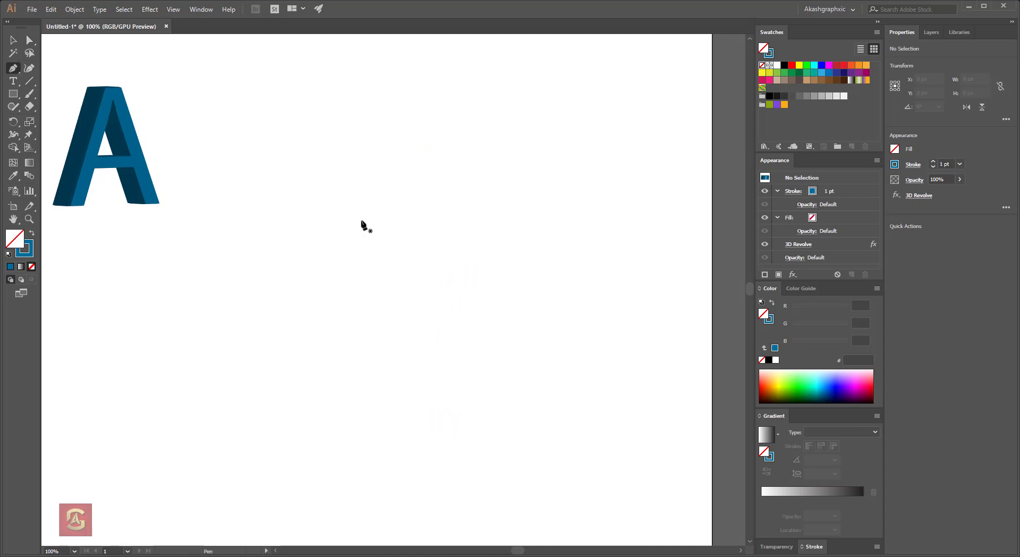
click(355, 221)
drag(367, 303, 359, 344)
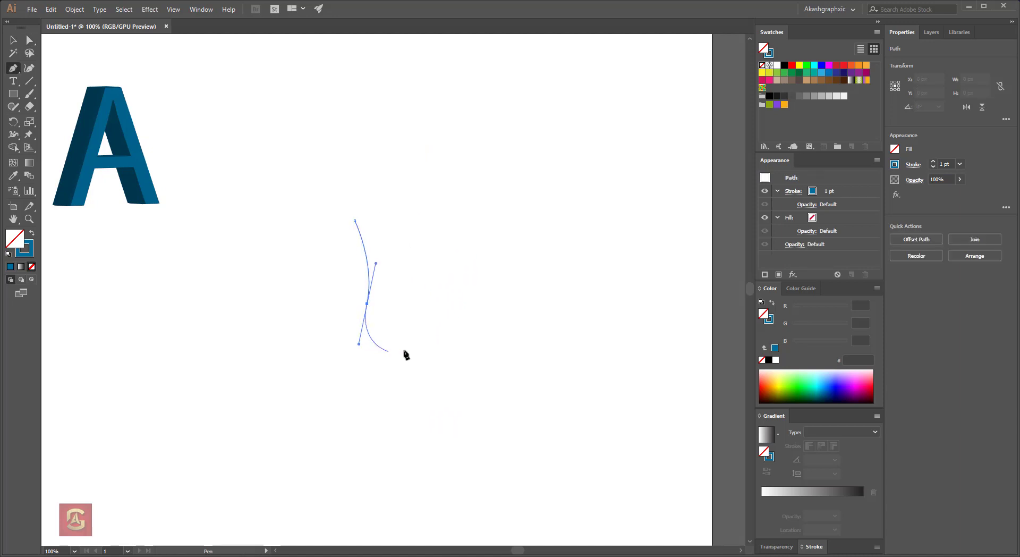
click(413, 340)
key(v)
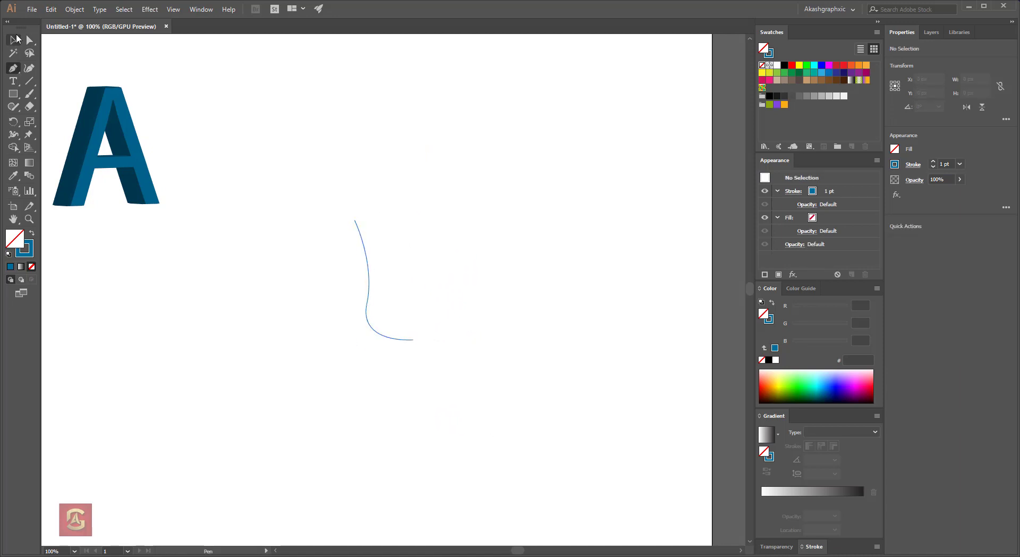
Apply a 3D Revolve from the right edge to turn the profile into a blue cup.
click(150, 9)
mouse_move(158, 70)
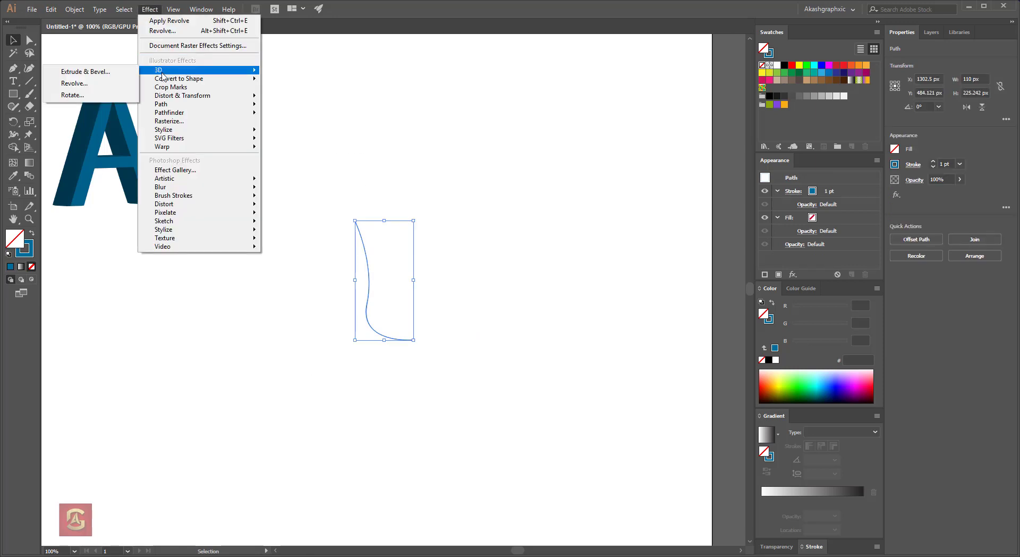
click(75, 84)
click(525, 384)
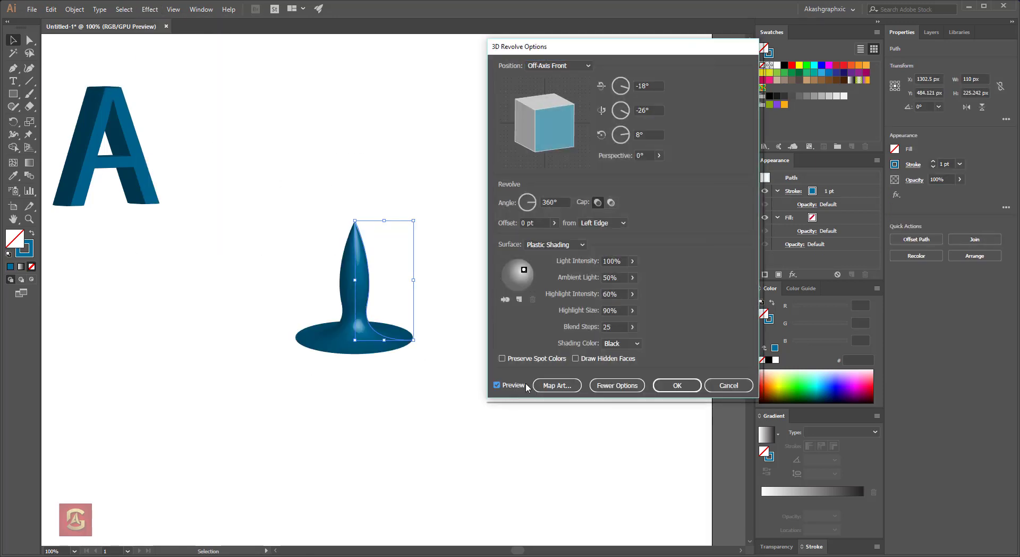
click(605, 223)
click(600, 245)
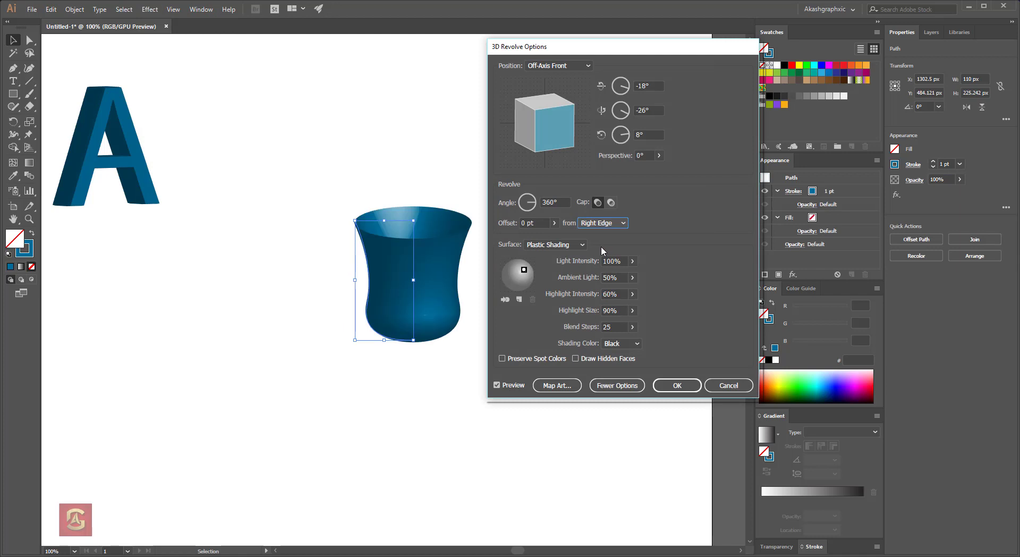
drag(525, 48, 574, 48)
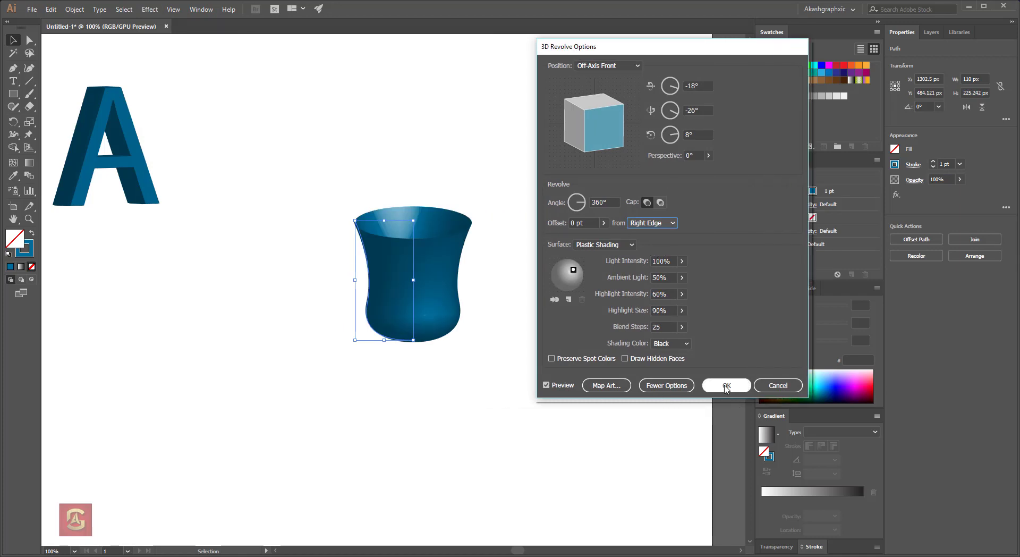
click(726, 386)
Adjust the cup profile's lower-left and rim anchors and handles to refine its curve.
click(474, 355)
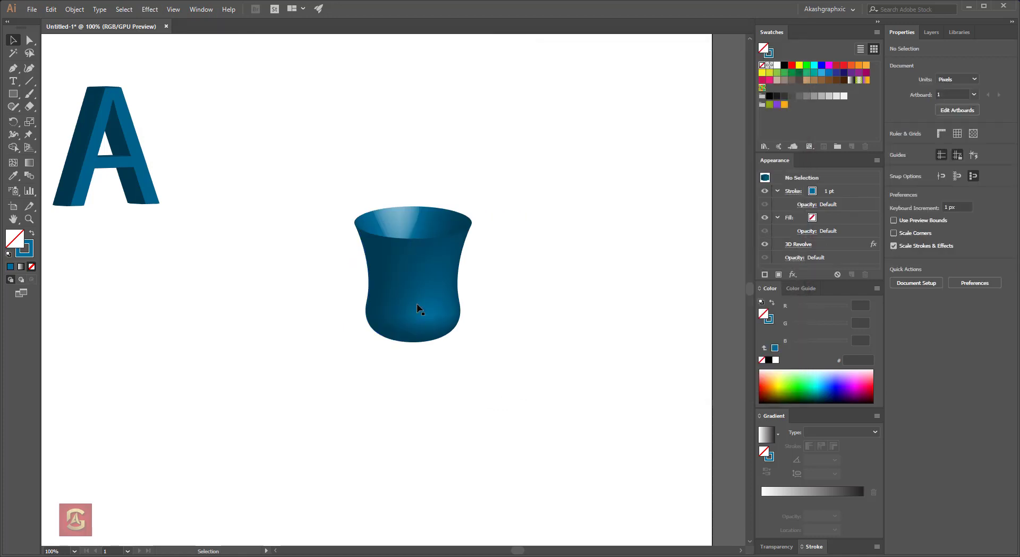
click(419, 285)
click(29, 40)
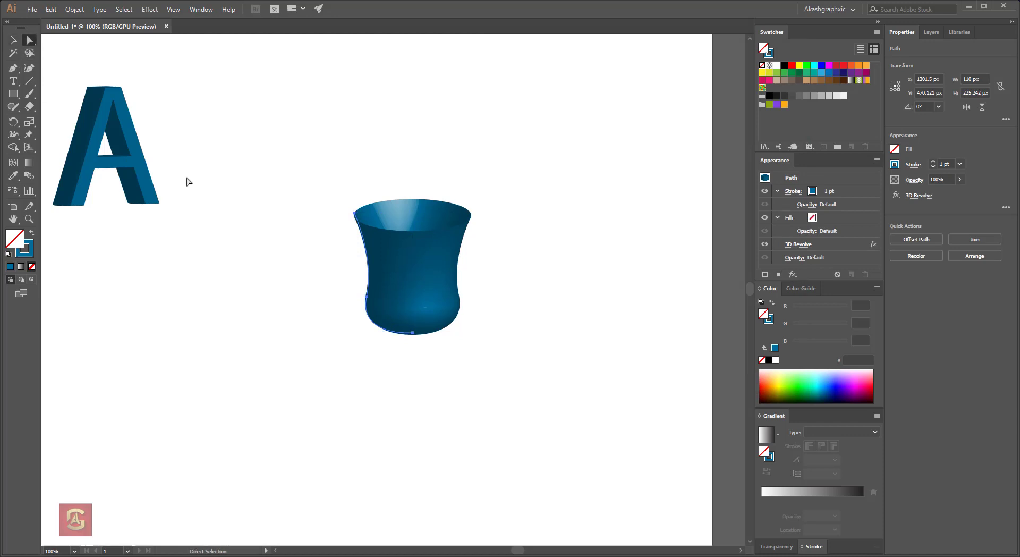
click(367, 296)
drag(368, 301, 363, 303)
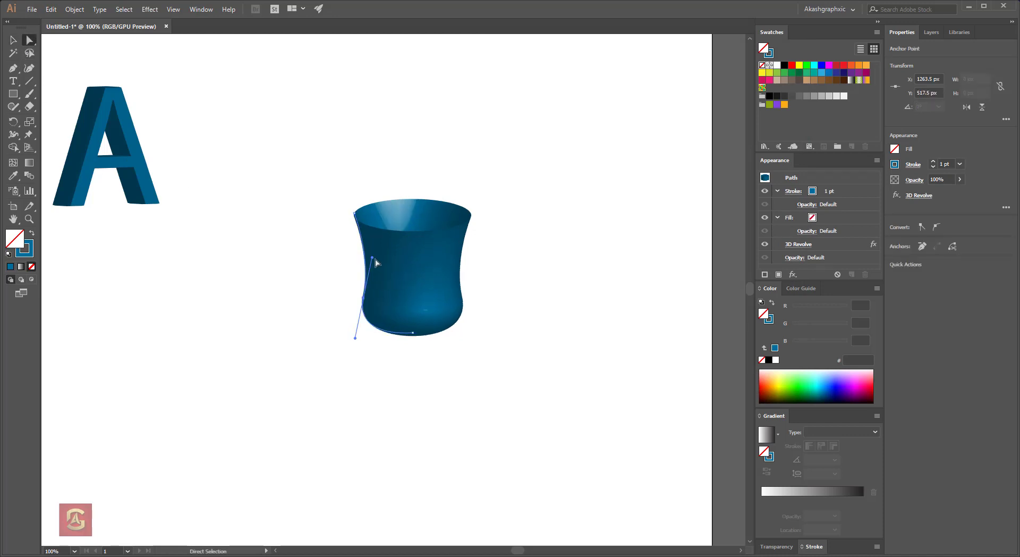
drag(375, 260, 376, 260)
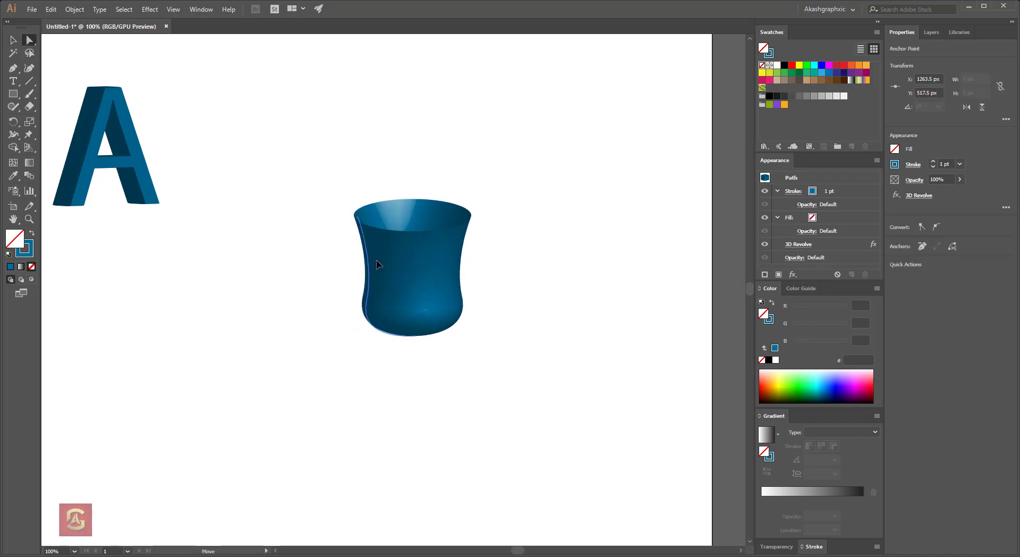
click(357, 216)
drag(375, 260, 369, 257)
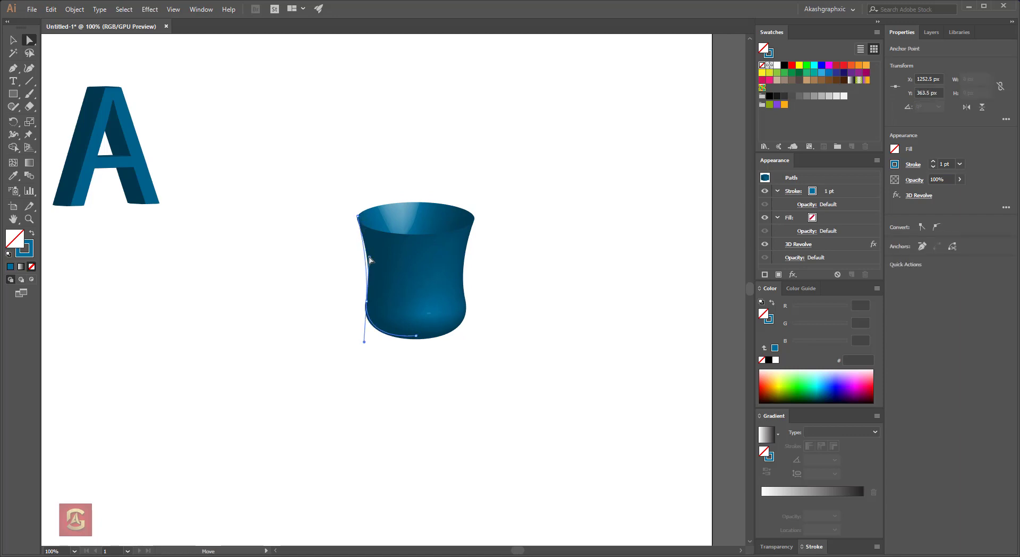
click(330, 270)
Tune the cup profile's stroke weight, settling on 8 pt for the walls.
click(364, 215)
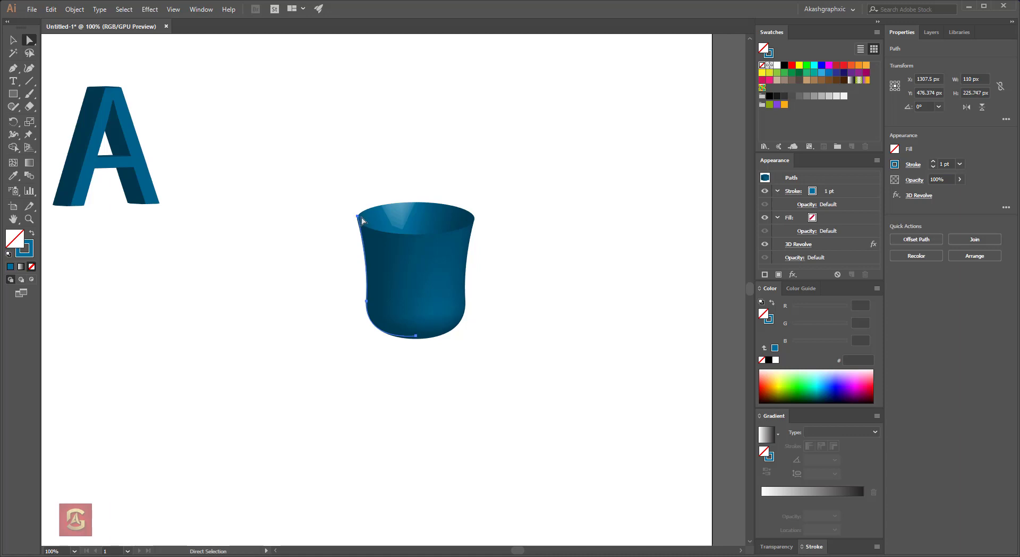
click(933, 162)
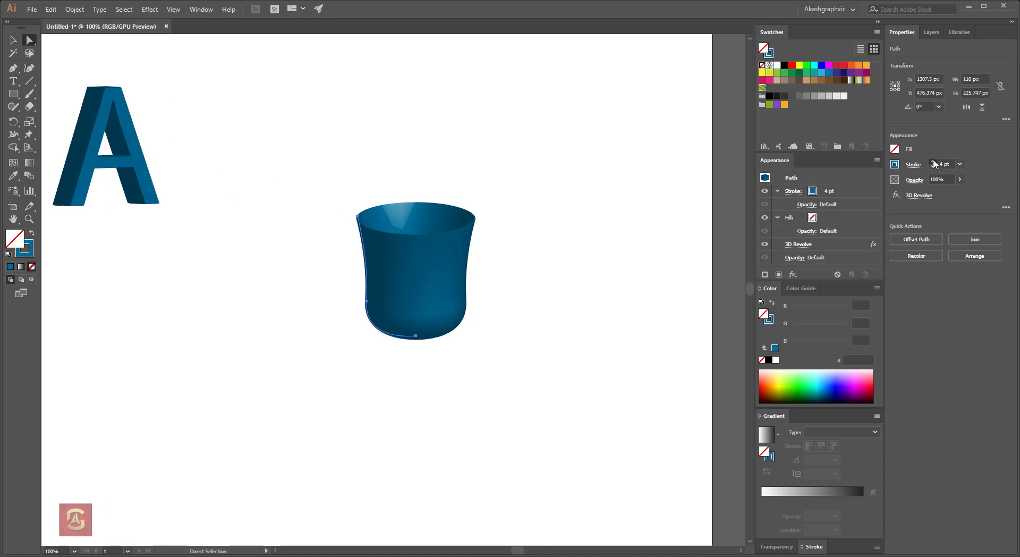
text(12)
click(579, 367)
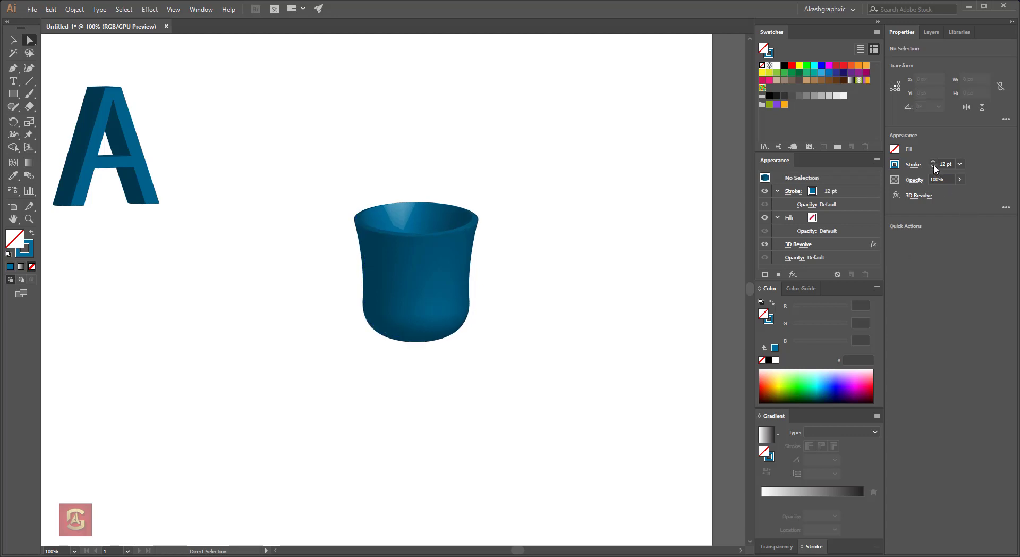
click(425, 254)
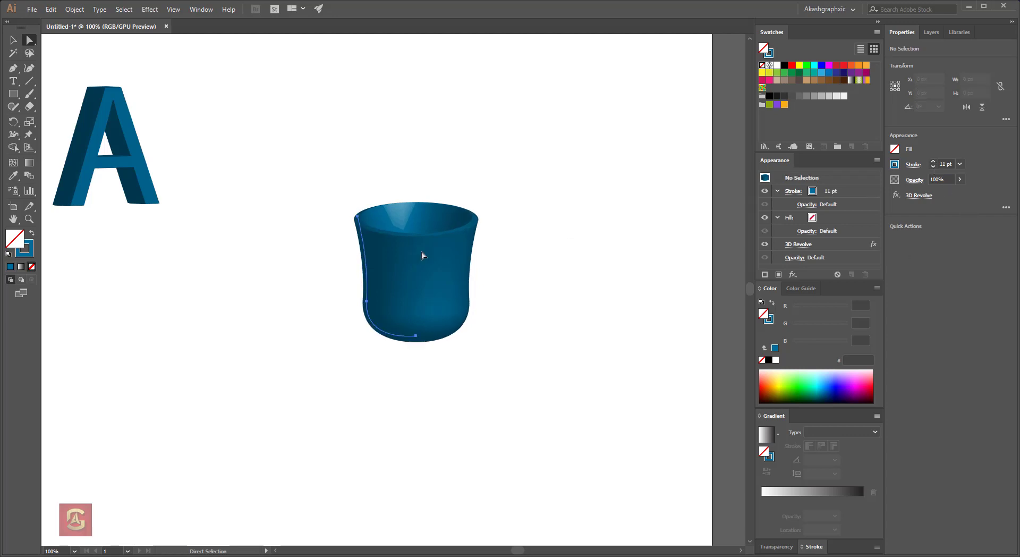
click(934, 167)
click(540, 345)
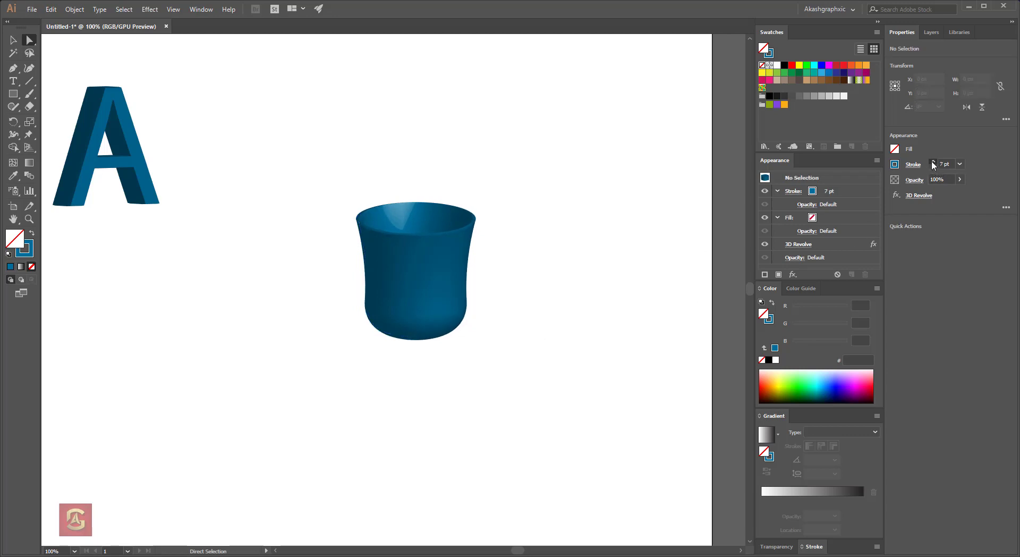
click(413, 274)
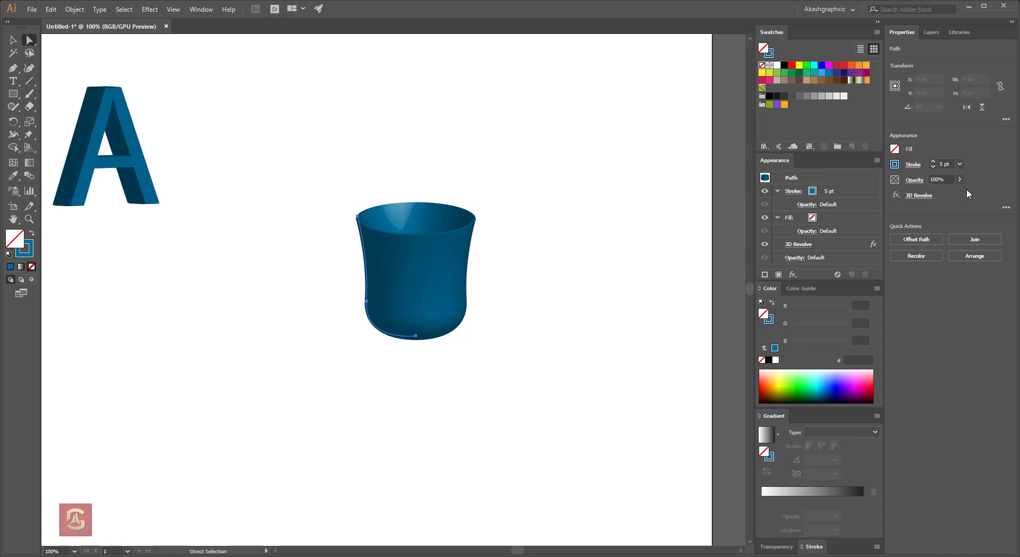
click(933, 163)
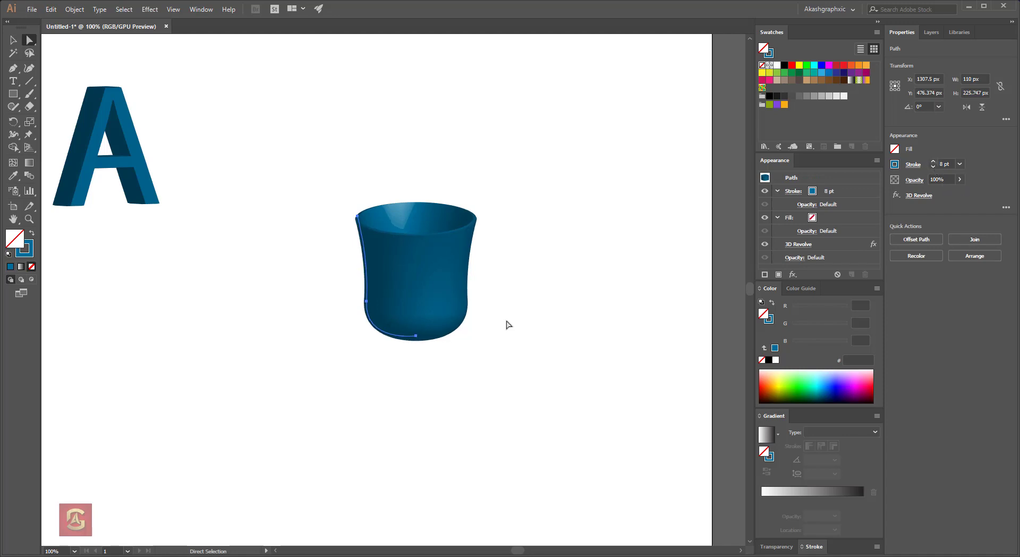
click(244, 255)
click(13, 68)
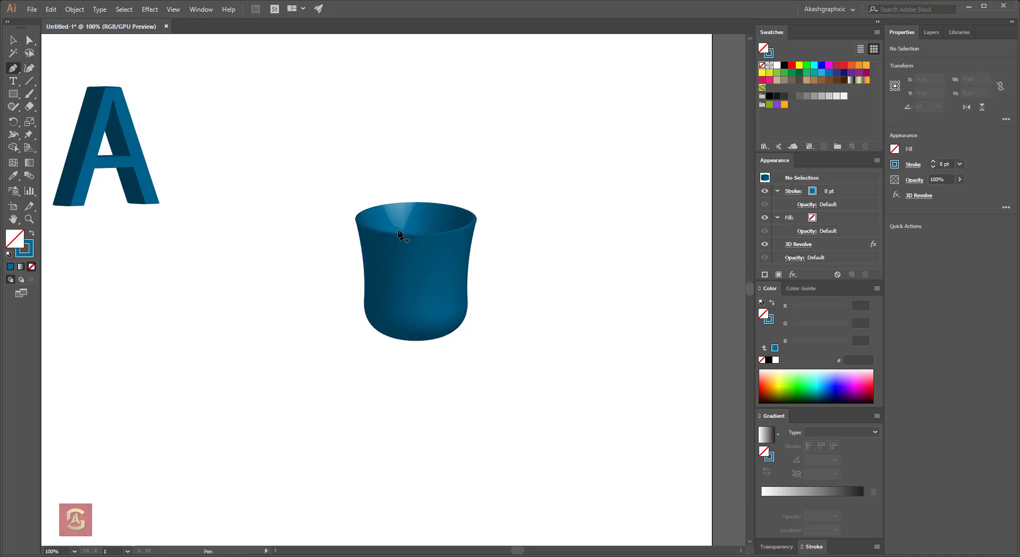
Draw a curved handle path looping out from the cup's right side.
click(462, 243)
drag(502, 243, 518, 267)
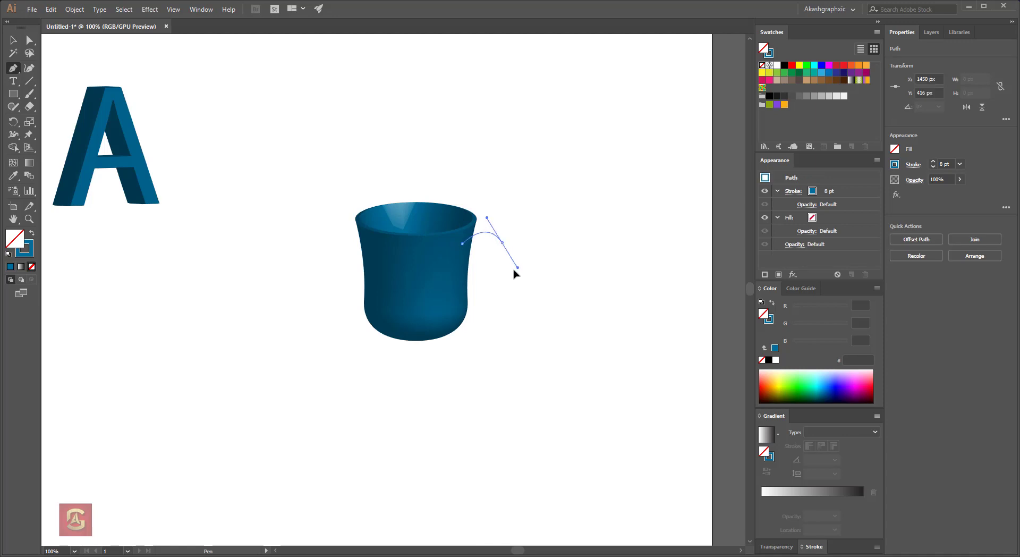
click(494, 303)
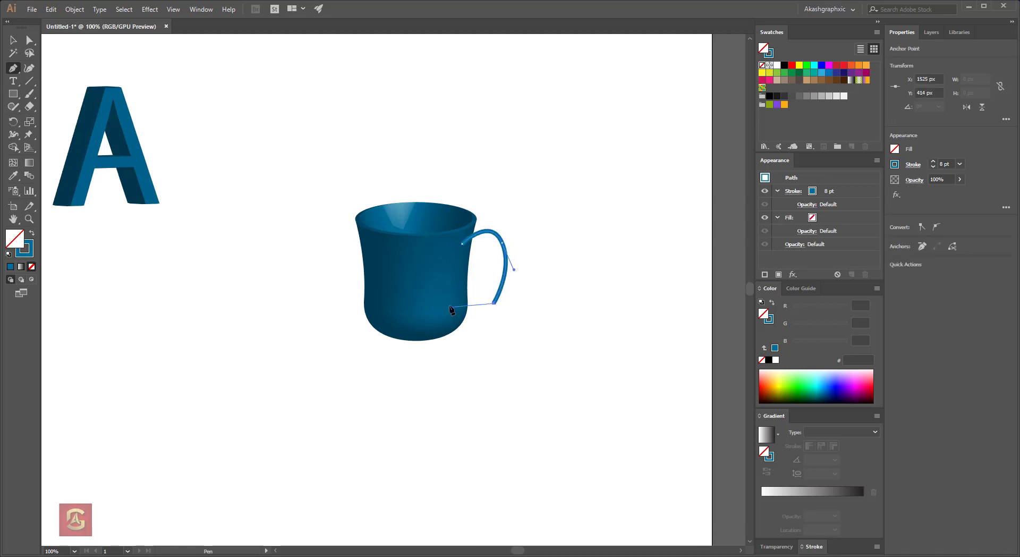
drag(460, 293, 443, 264)
ctrl+click(523, 333)
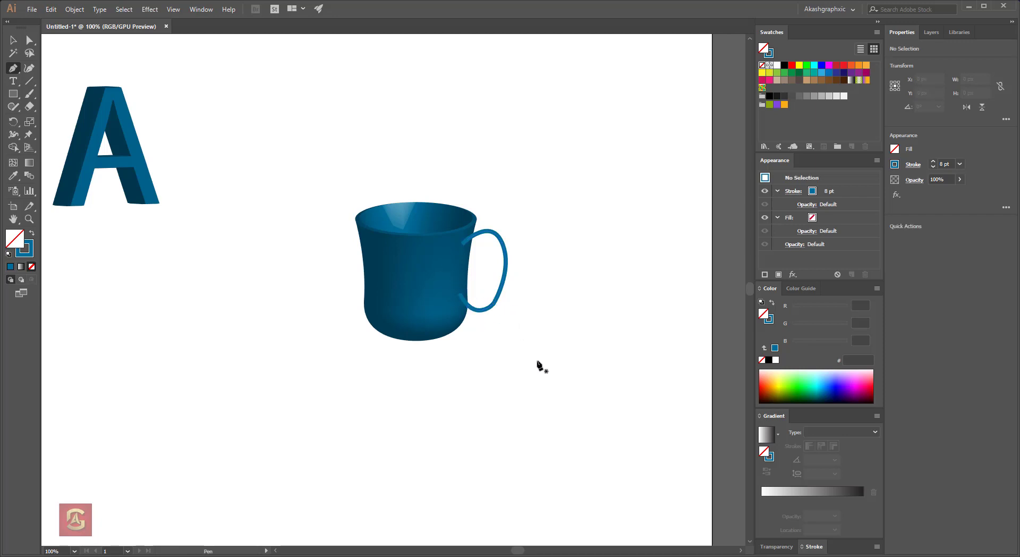
Adjust one handle anchor to refine the handle's curvature, then zoom in on the mug.
click(29, 40)
click(505, 260)
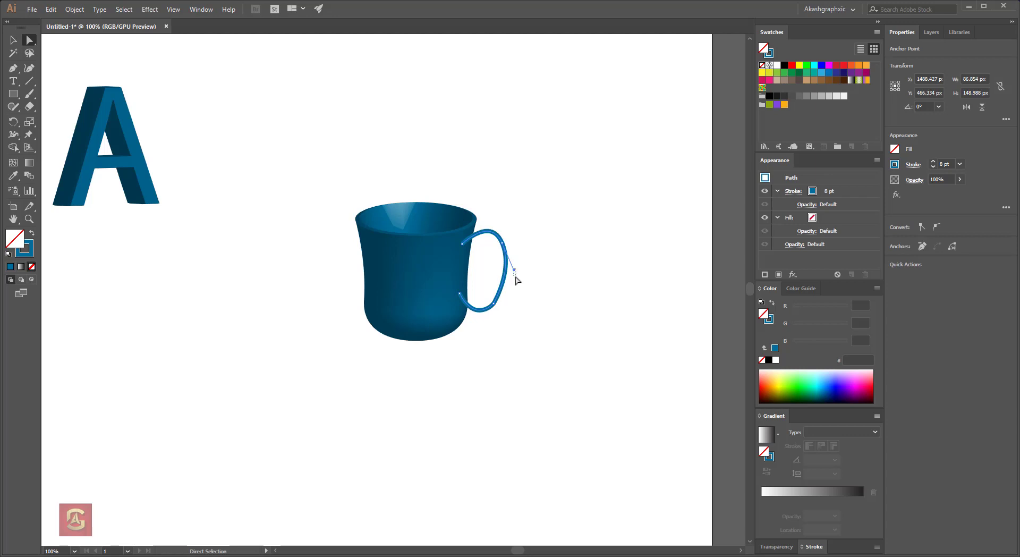
drag(515, 277, 513, 263)
click(581, 374)
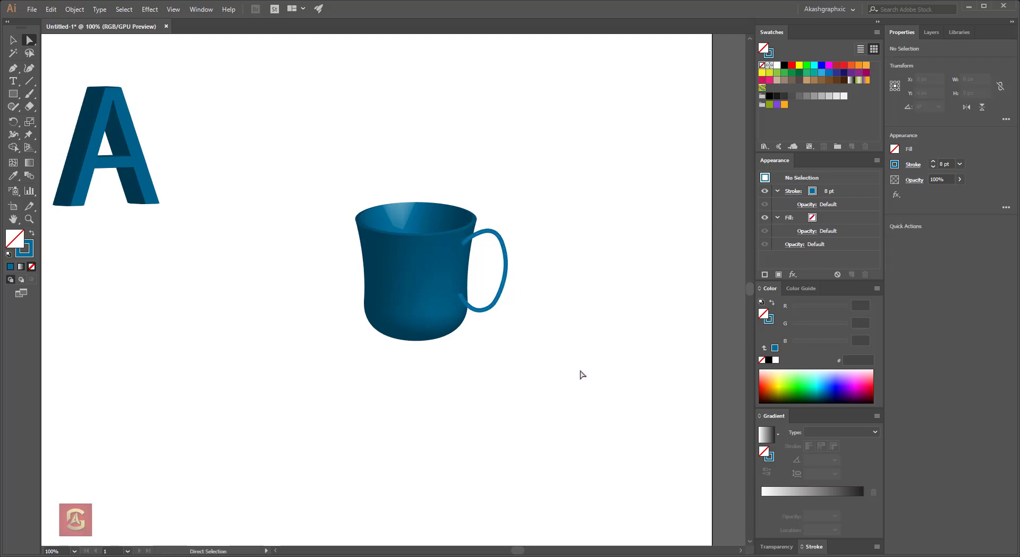
key(ctrl+plus)
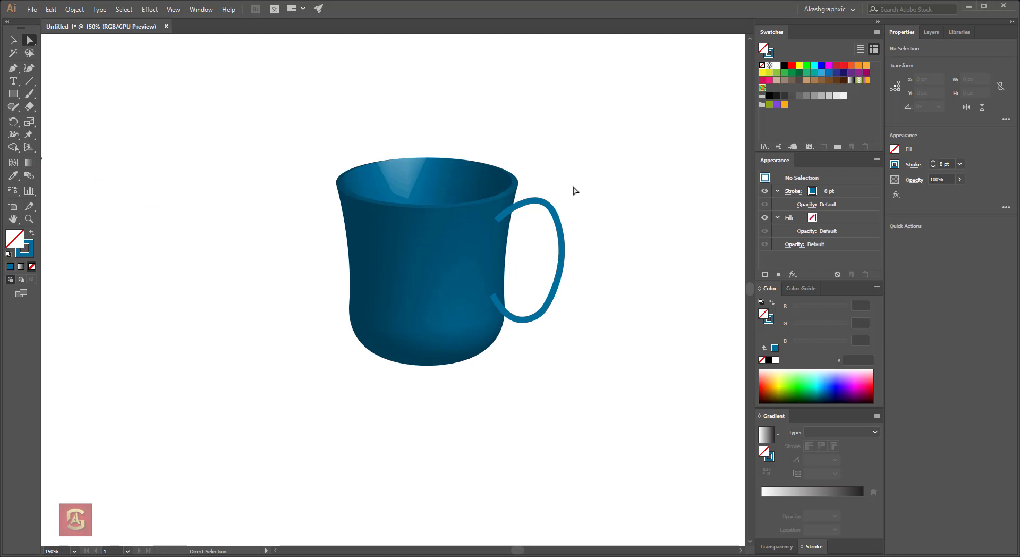
Slightly reshape the mug handle's curve and recentre the view on the mug.
click(556, 218)
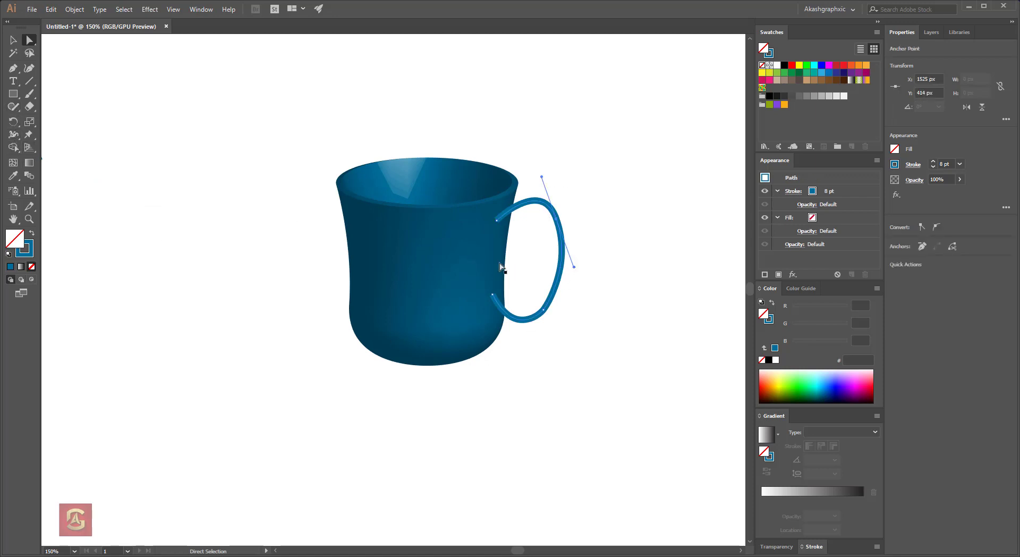
drag(575, 268, 574, 270)
click(601, 305)
key(space)
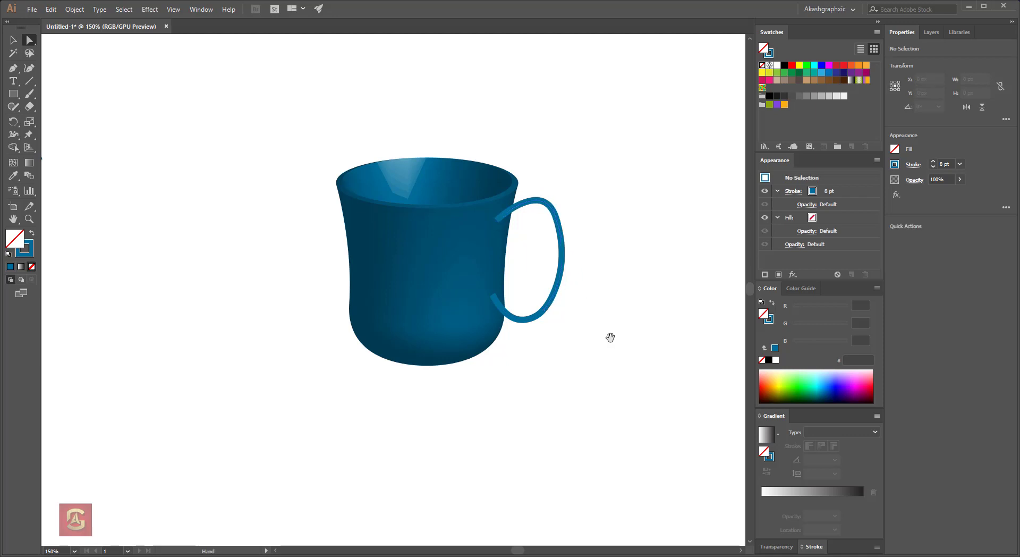
drag(610, 338, 599, 329)
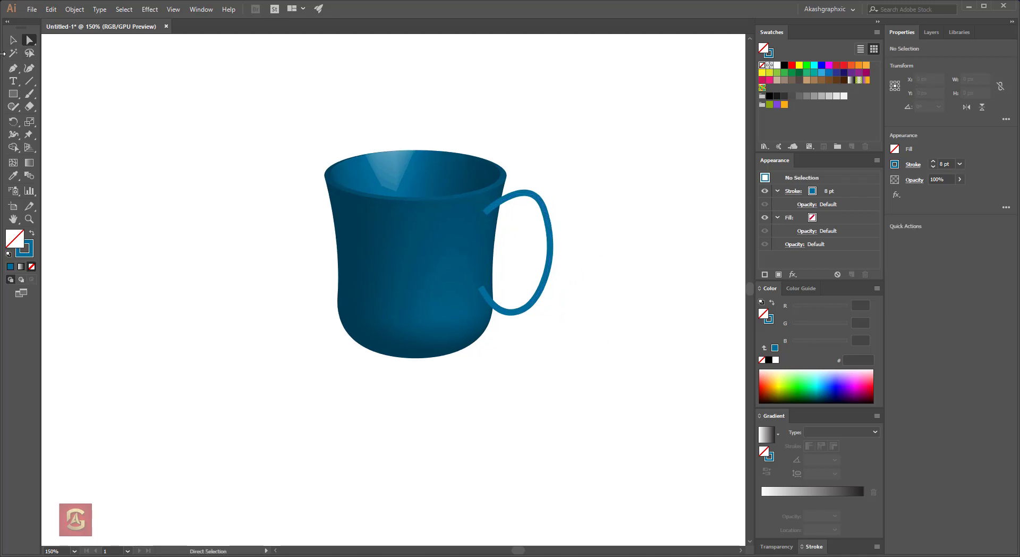
Preview a 3D Revolve on the handle, then cancel it to keep the flat stroke.
click(14, 40)
click(533, 194)
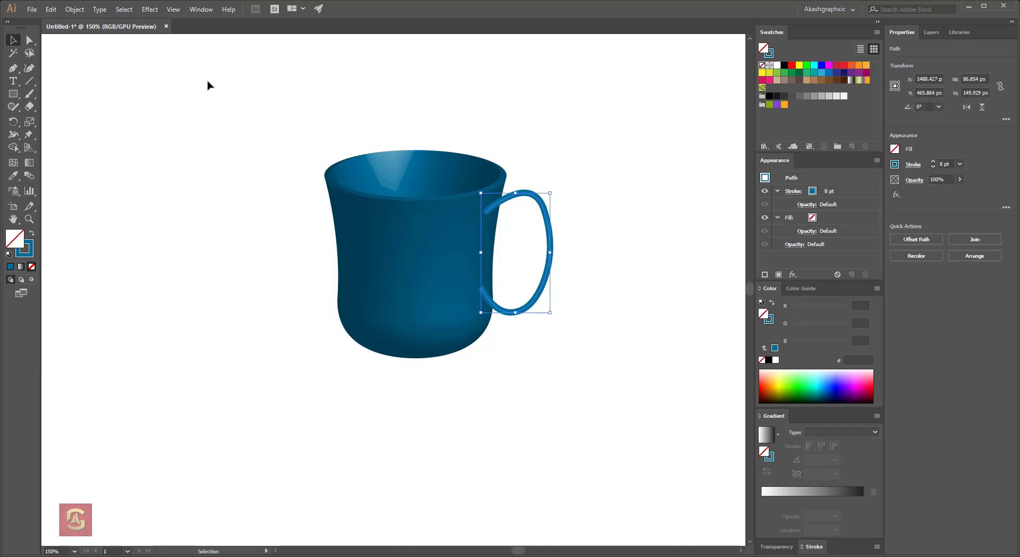
click(150, 9)
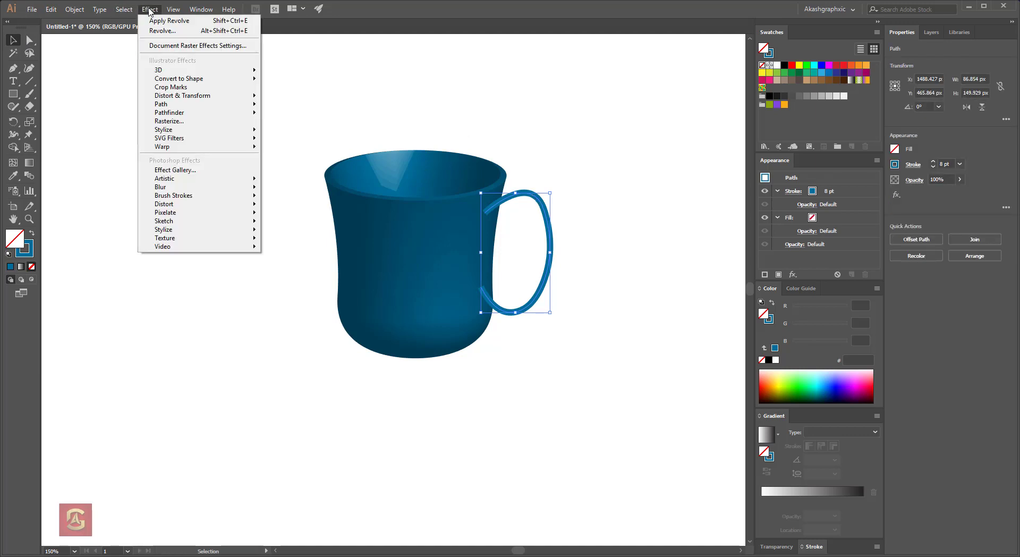
mouse_move(183, 70)
click(69, 81)
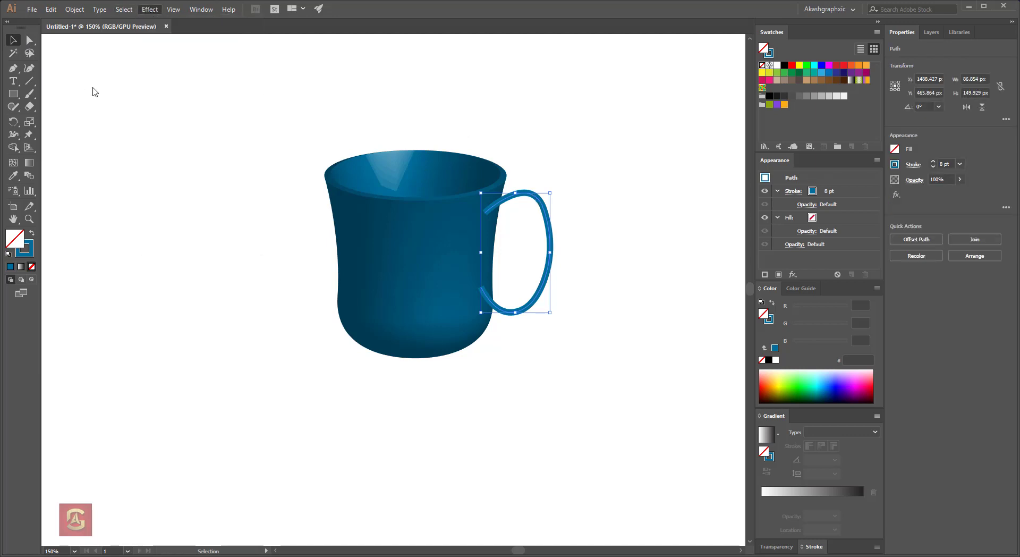
click(563, 382)
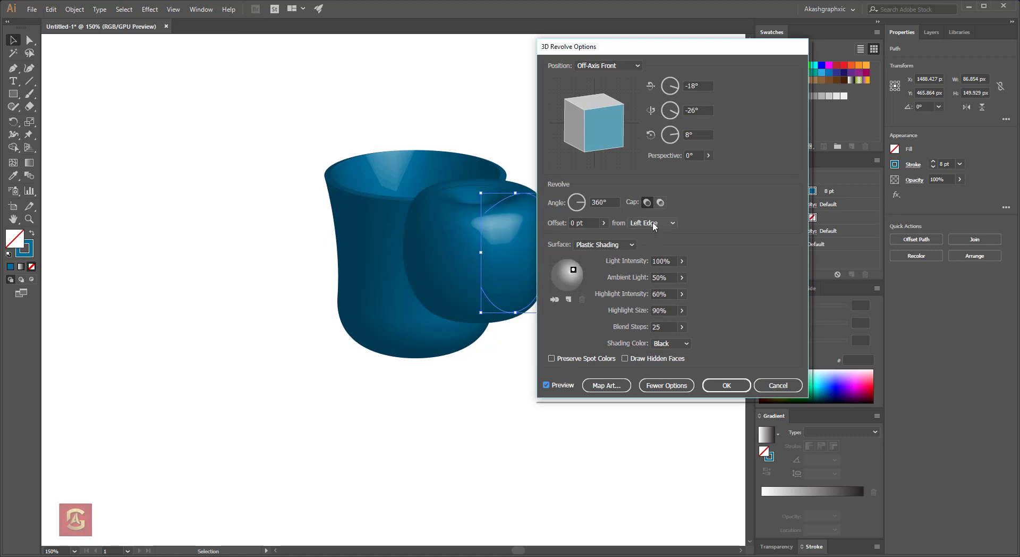
click(651, 223)
click(651, 246)
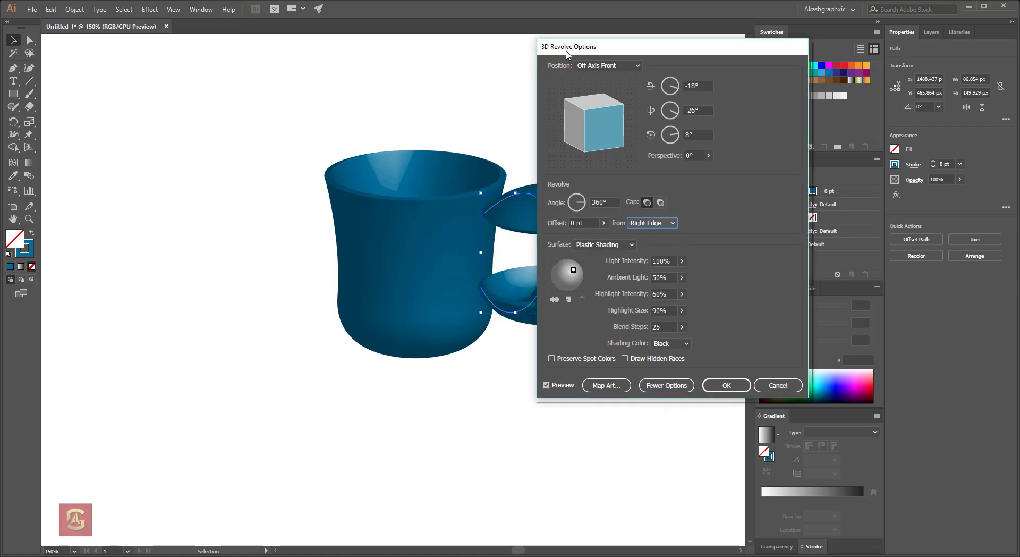
drag(568, 47, 673, 59)
click(747, 237)
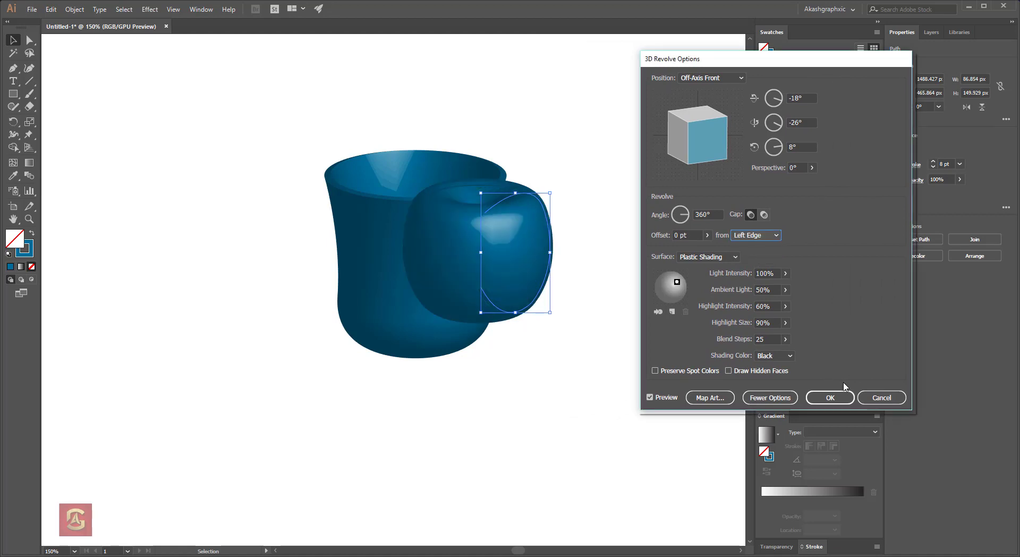
click(882, 398)
click(606, 379)
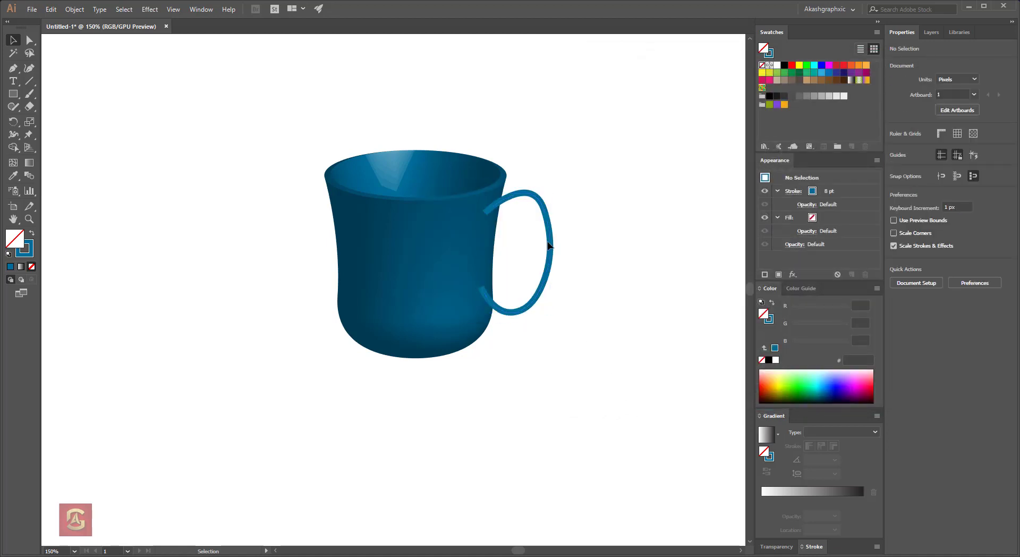
click(526, 257)
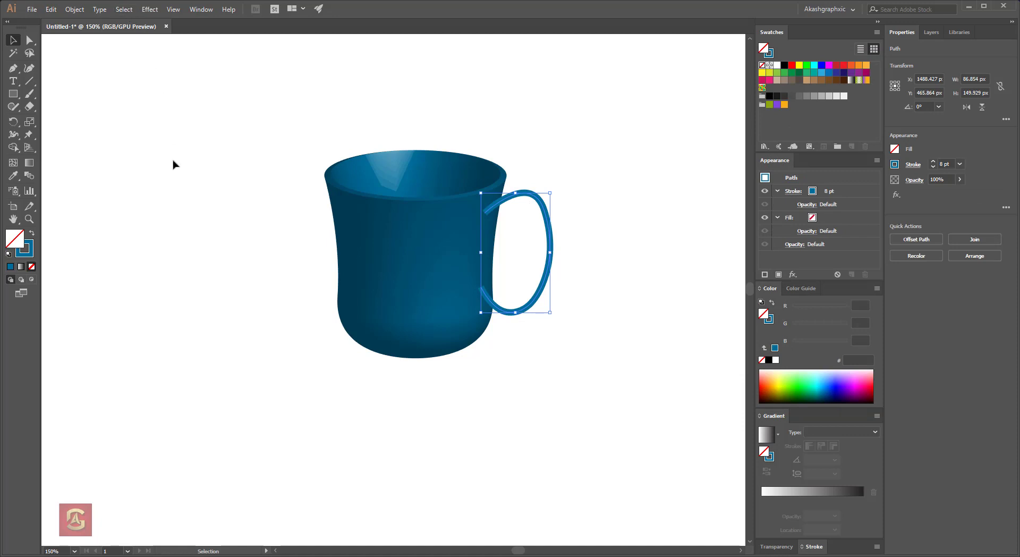
Apply 3D Extrude & Bevel to the handle, rotated to face almost straight on.
drag(565, 159, 537, 228)
click(150, 9)
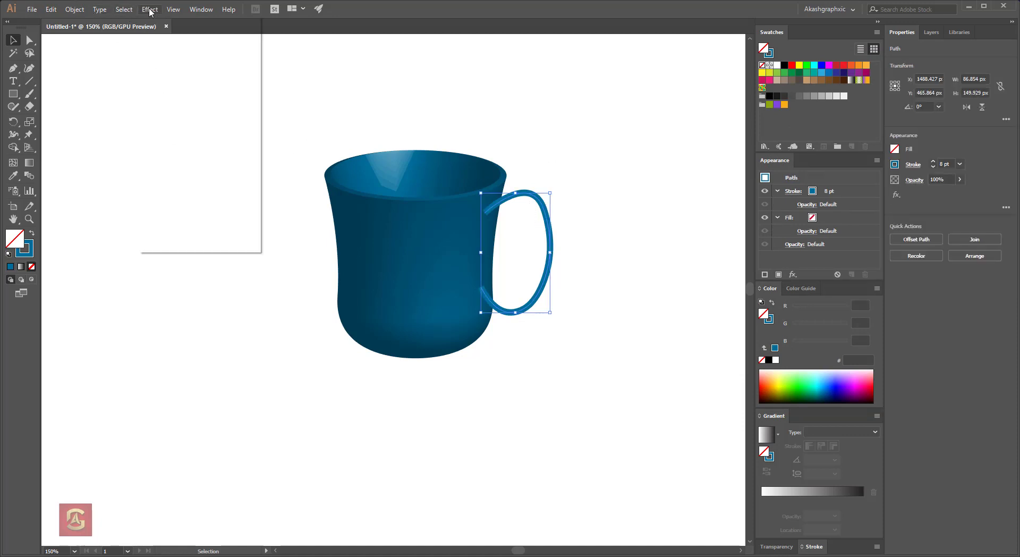
click(90, 70)
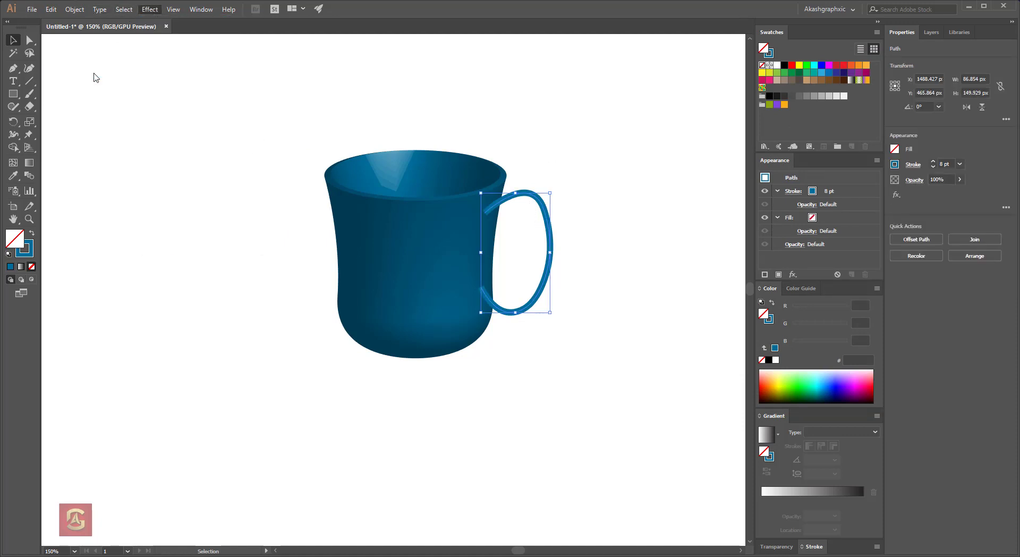
click(650, 389)
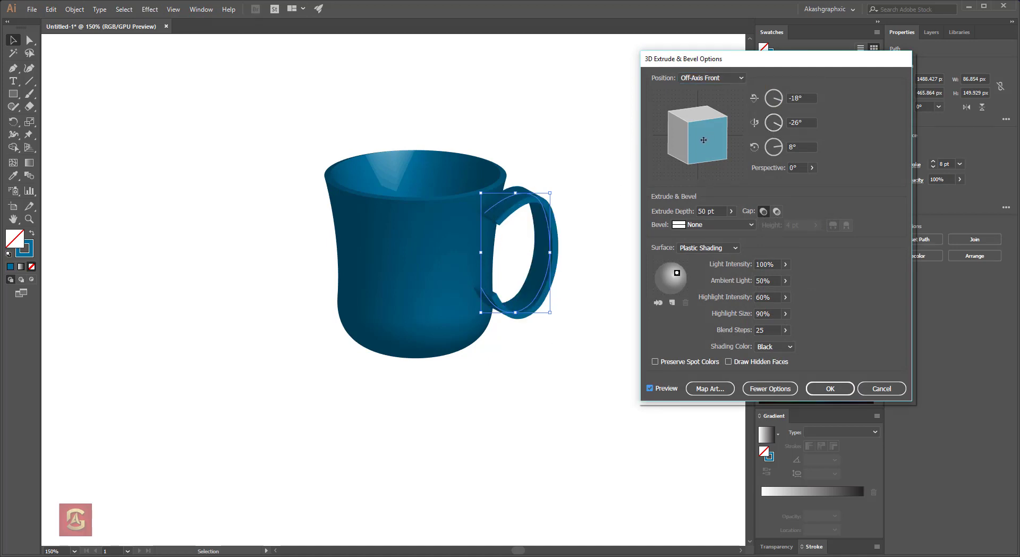
drag(712, 134, 689, 139)
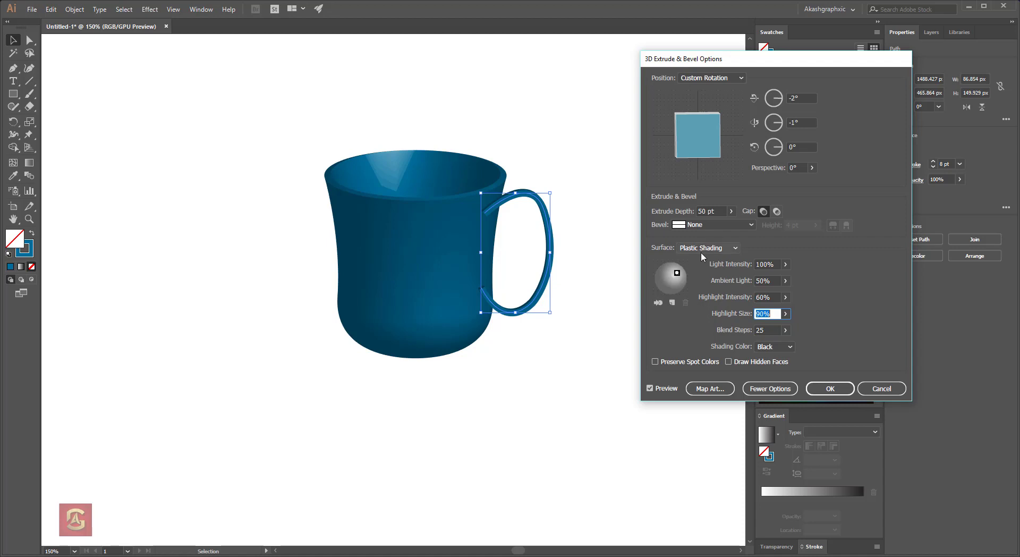
Give the handle a Rounded bevel extending out and a 20 pt extrude depth.
click(691, 225)
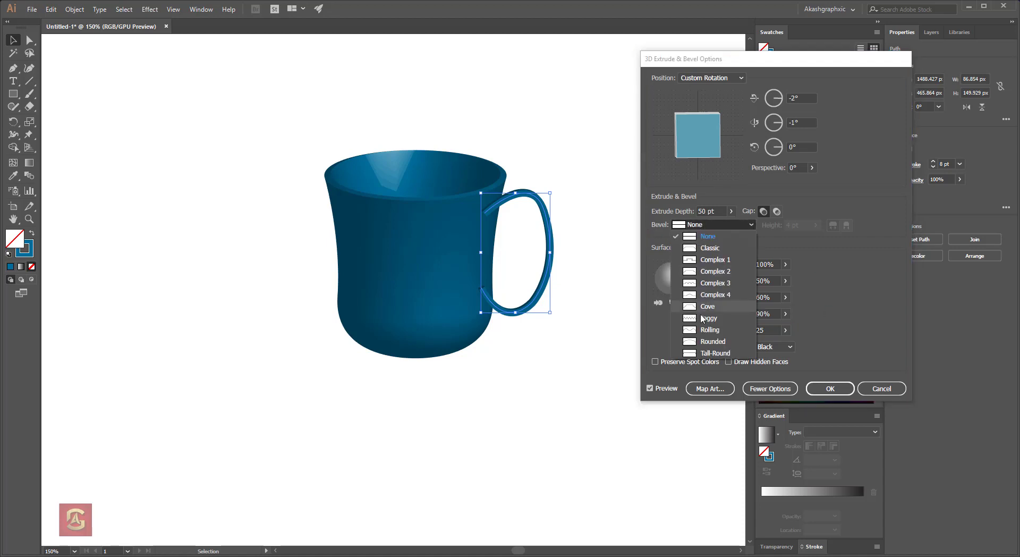
click(701, 342)
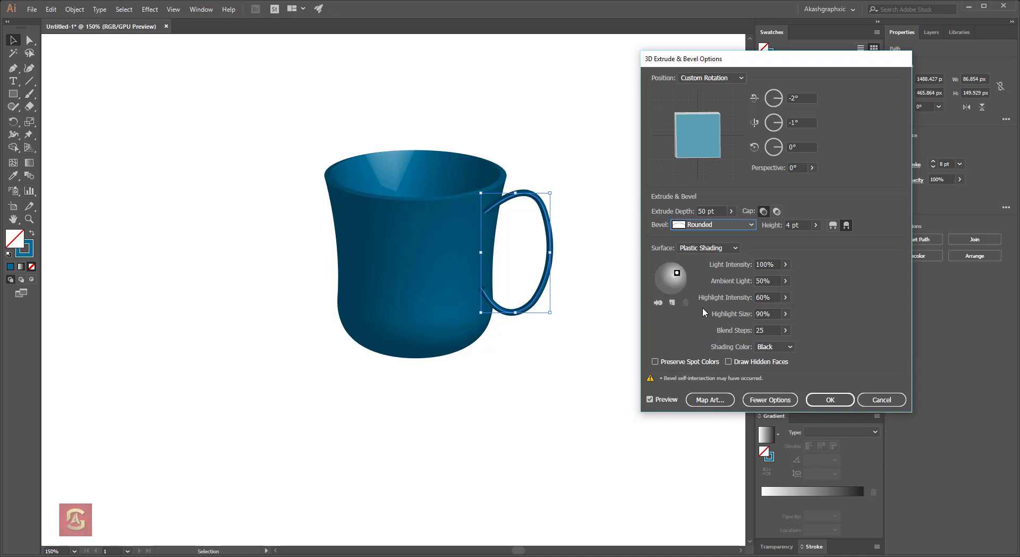
click(833, 226)
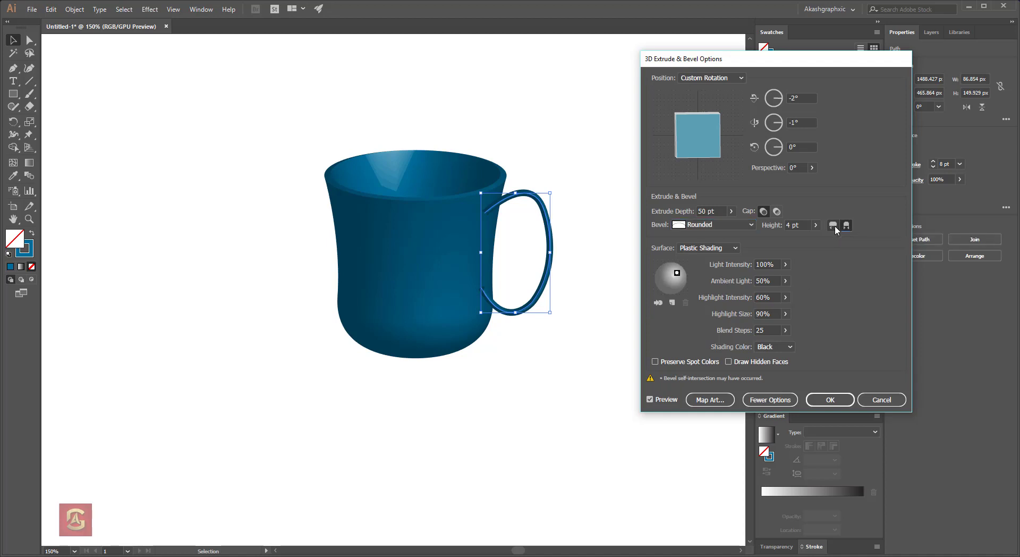
click(732, 212)
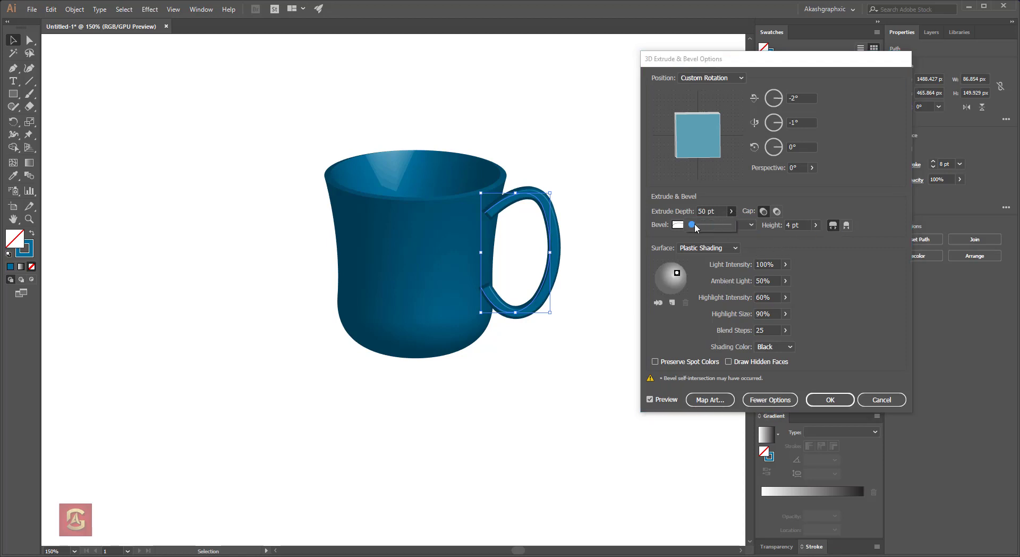
click(718, 210)
text(20)
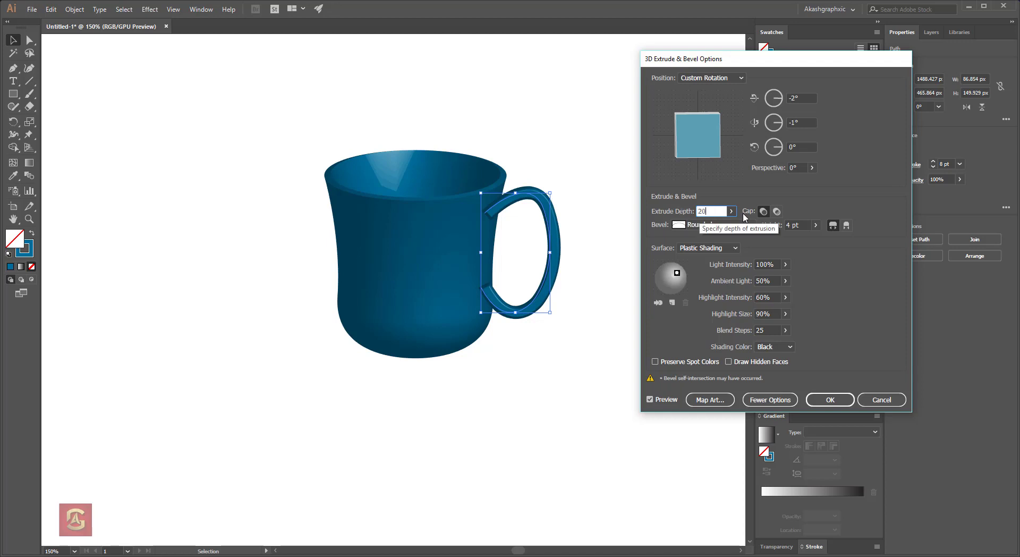
key(Tab)
click(797, 168)
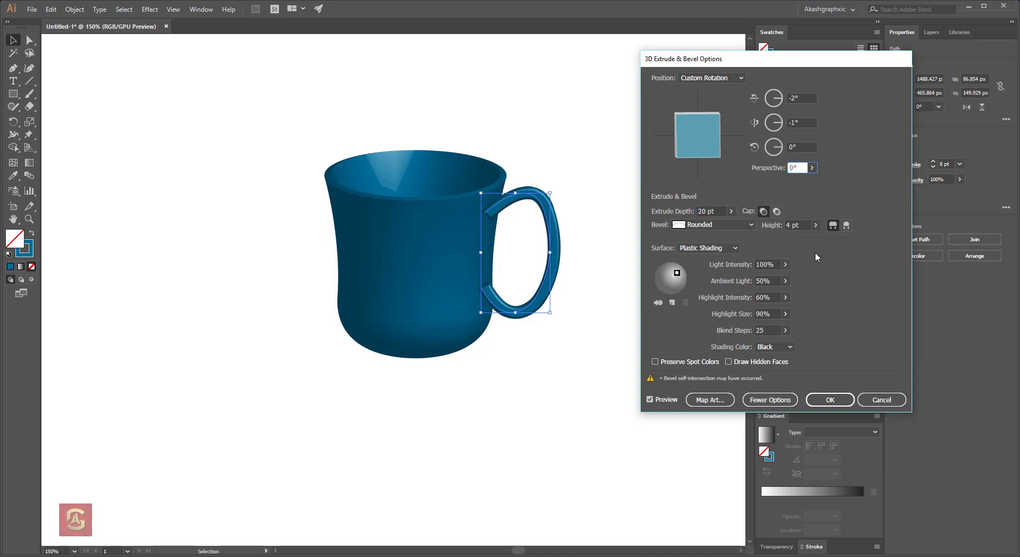
Set the bevel height to 10 pt and confirm the extrude settings.
click(816, 225)
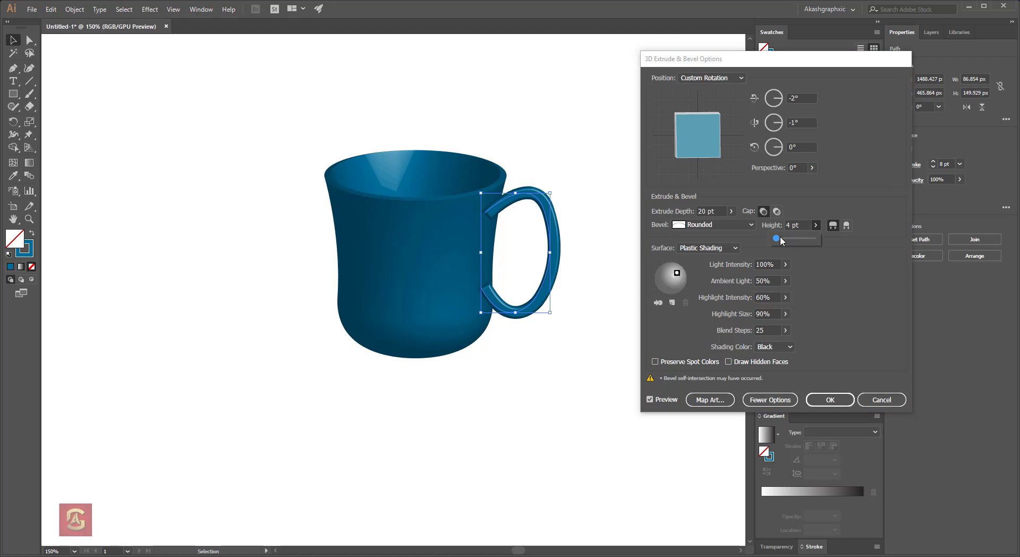
drag(779, 238, 780, 237)
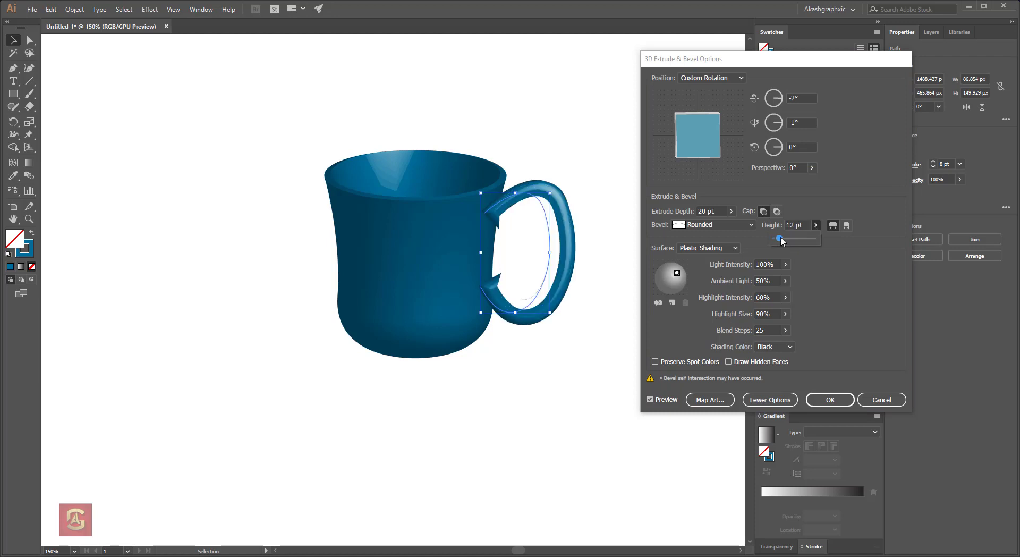
drag(780, 237, 779, 240)
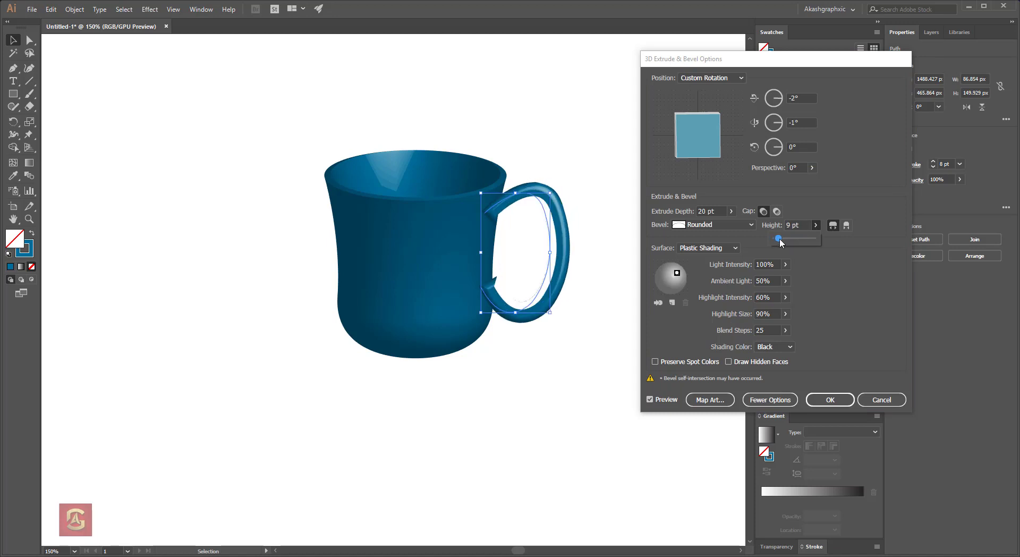
click(803, 225)
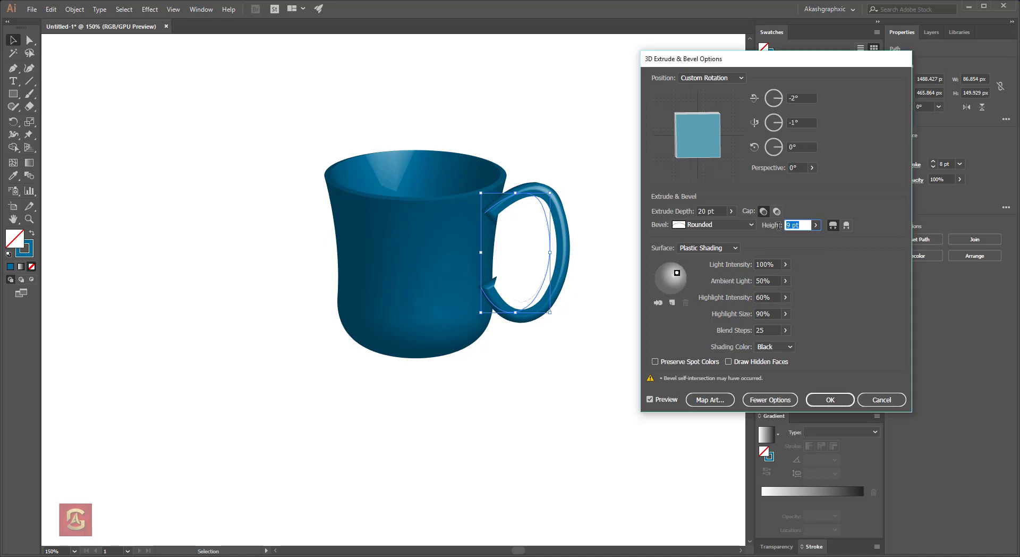
text(10)
click(804, 147)
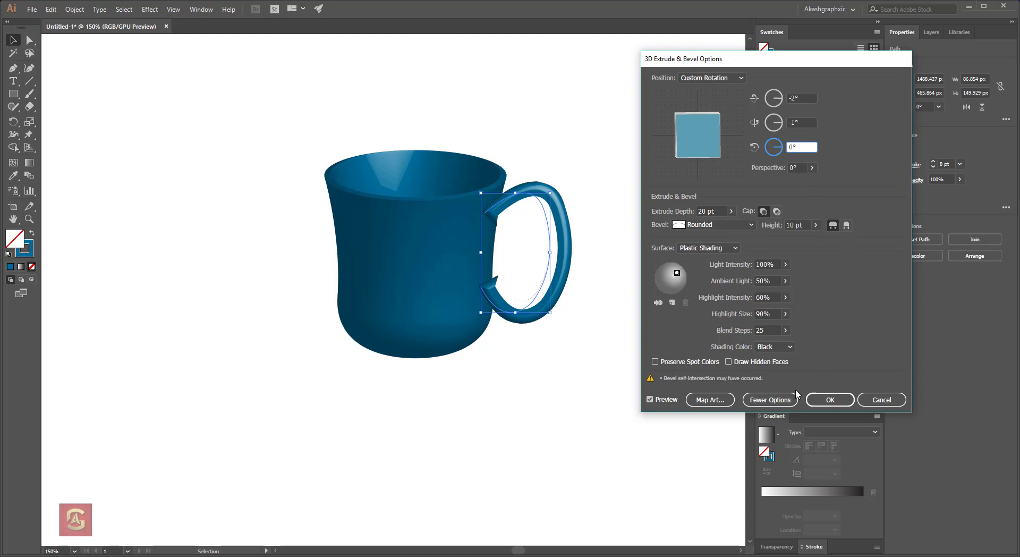
click(822, 401)
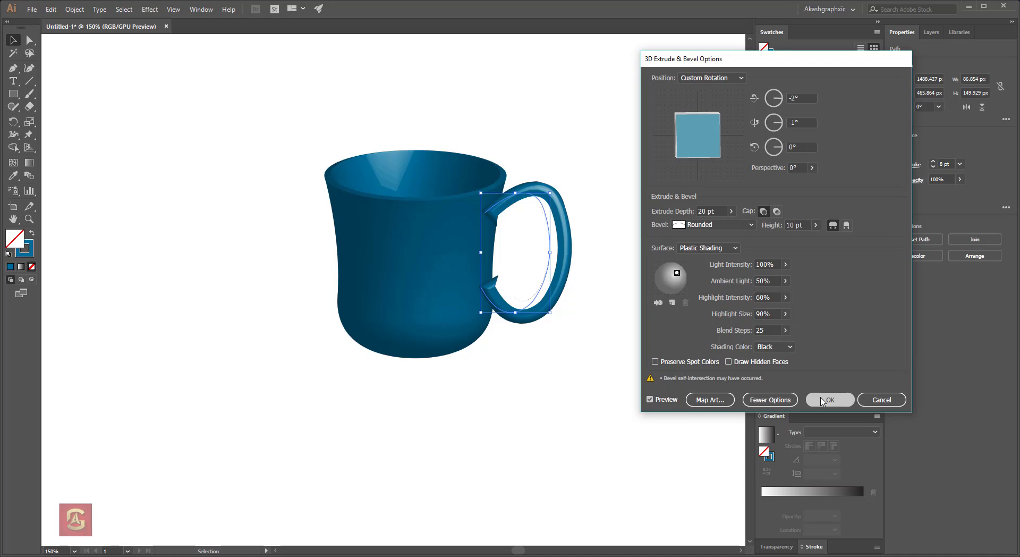
click(830, 400)
Send the 3D handle behind the mug body and nudge it slightly left.
click(568, 264)
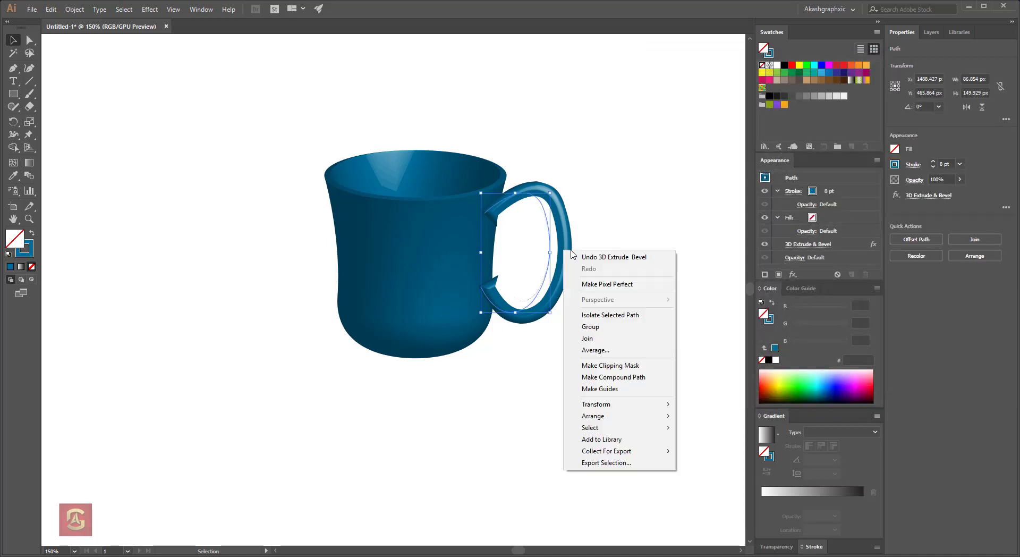
right_click(564, 250)
mouse_move(593, 416)
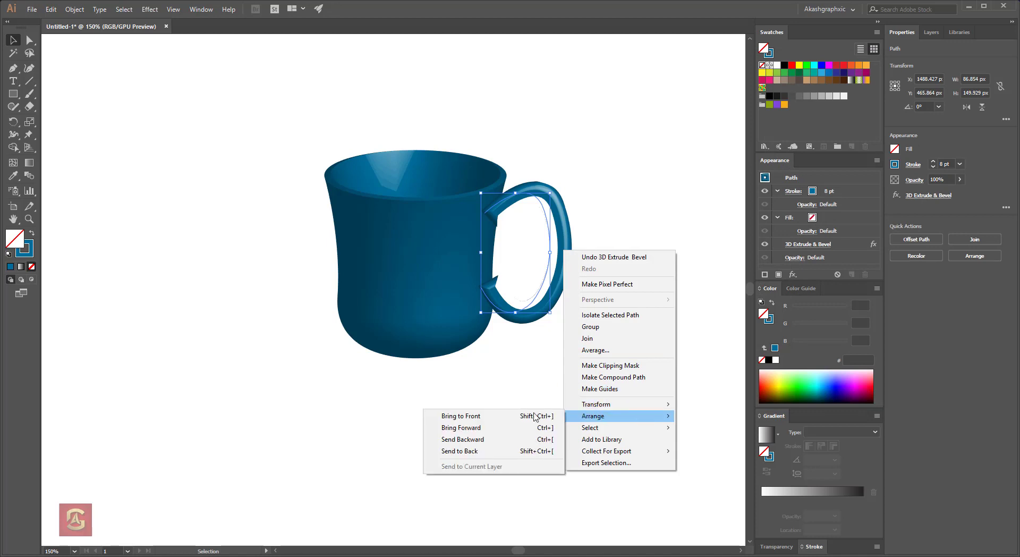
click(483, 452)
click(524, 438)
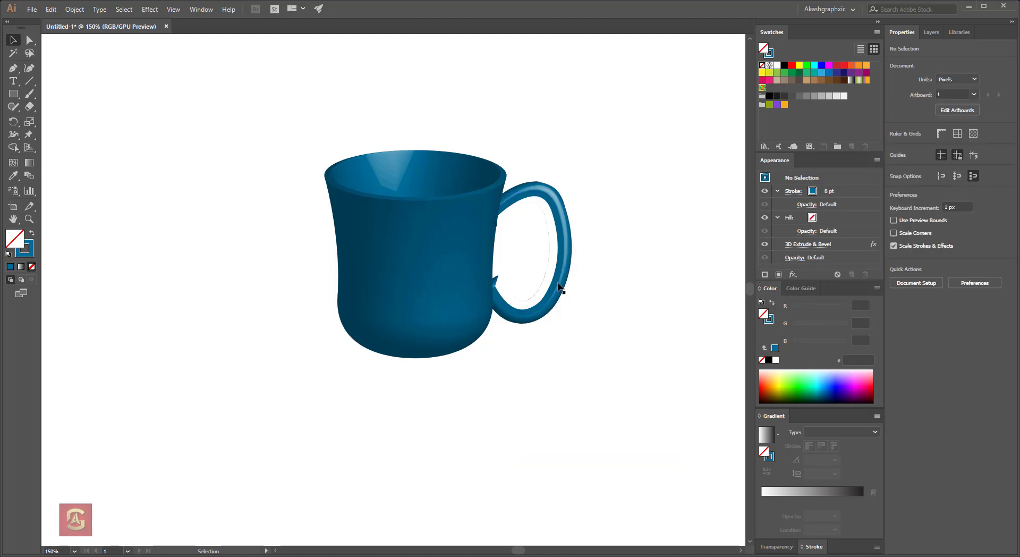
drag(561, 289, 556, 289)
click(599, 285)
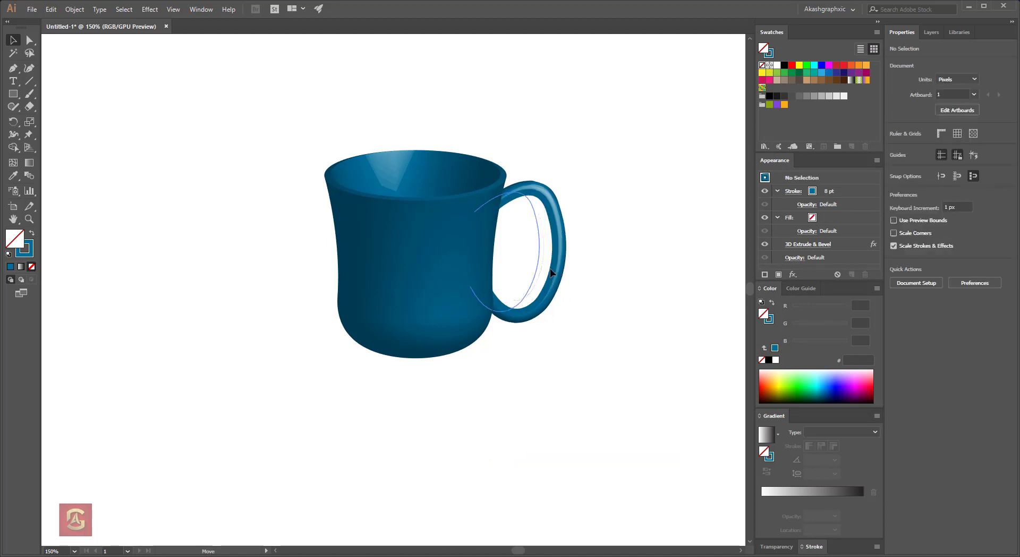
click(550, 269)
Move the handle's top and bottom anchors so it forms a rounder loop joining the mug.
key(a)
drag(534, 256, 530, 322)
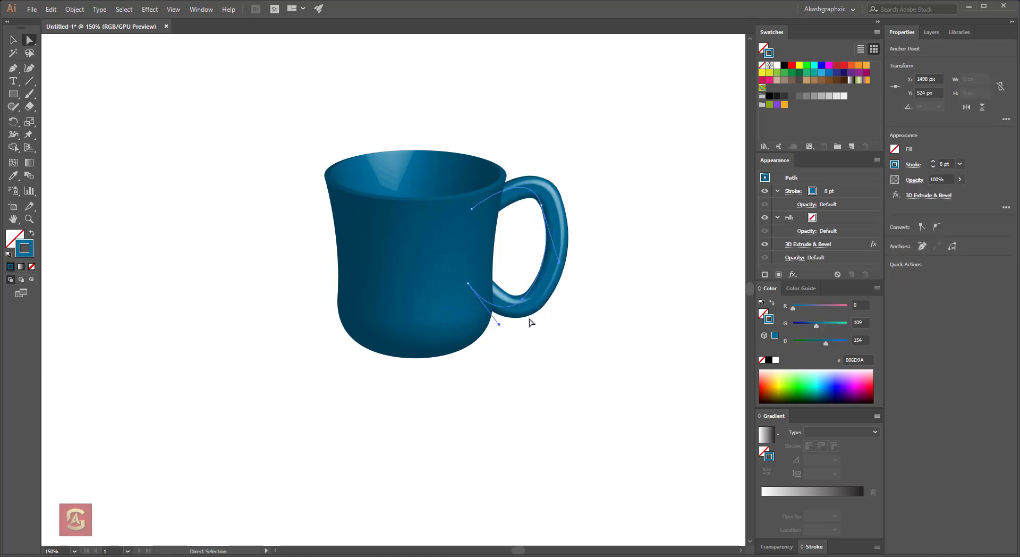
drag(542, 206, 546, 210)
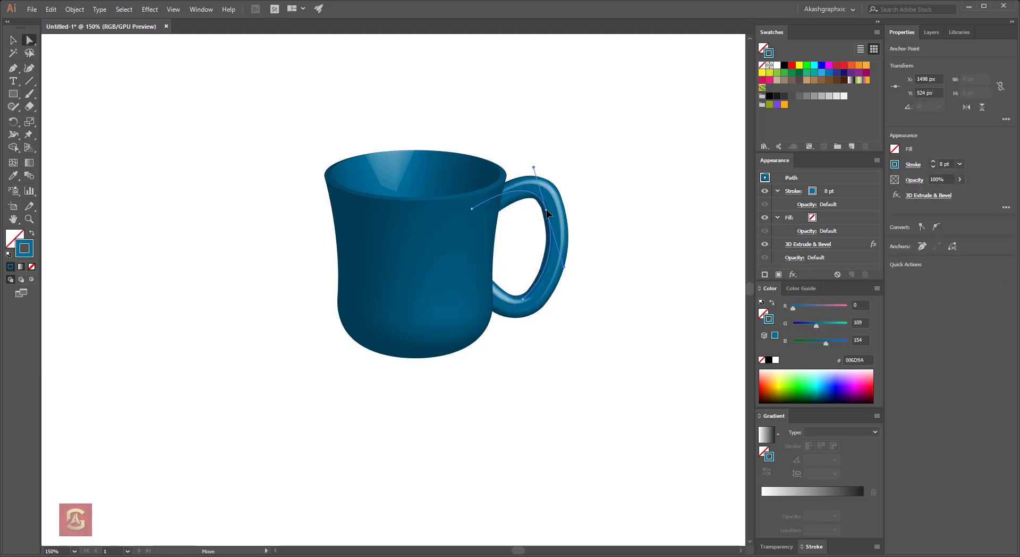
click(579, 272)
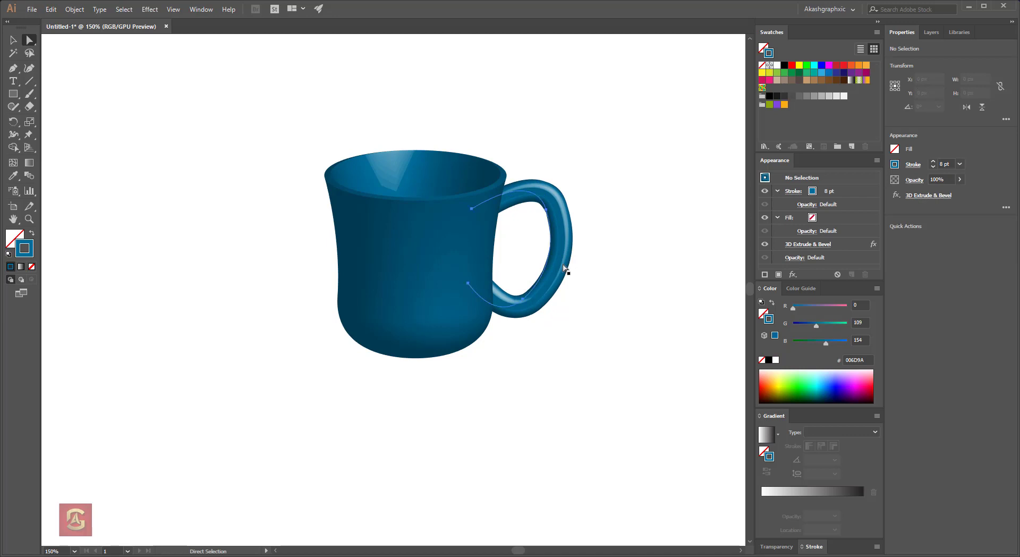
click(547, 211)
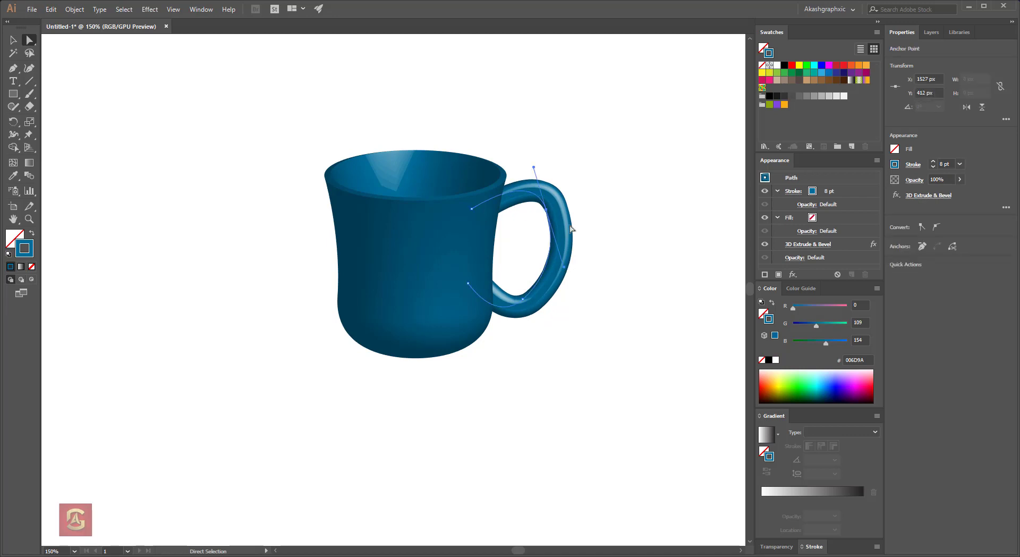
drag(547, 210, 541, 203)
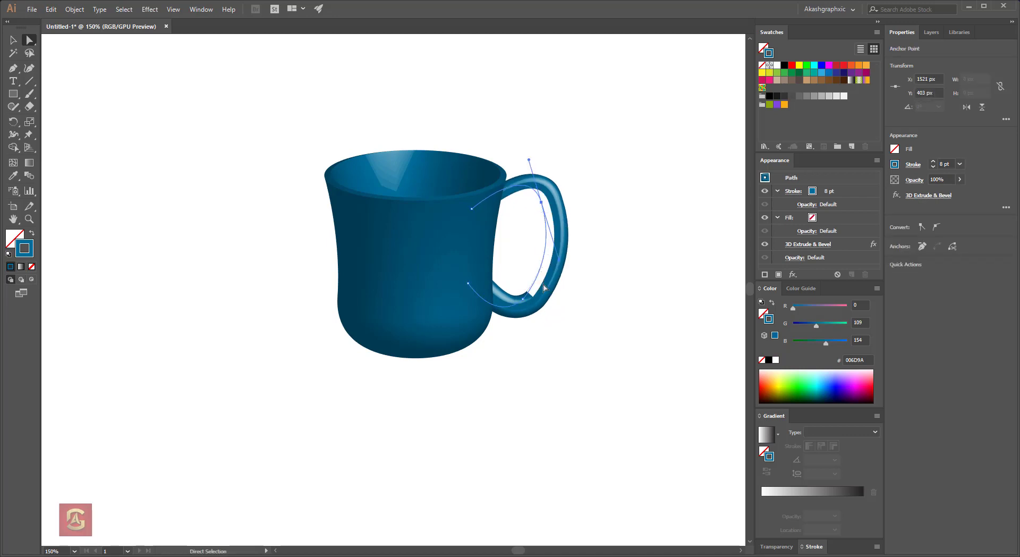
drag(523, 301, 522, 289)
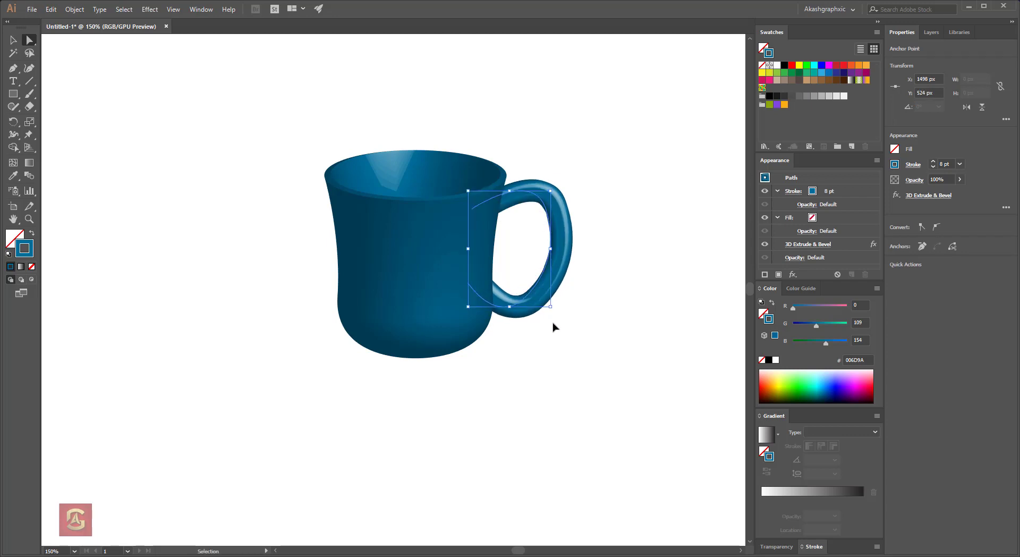
click(589, 353)
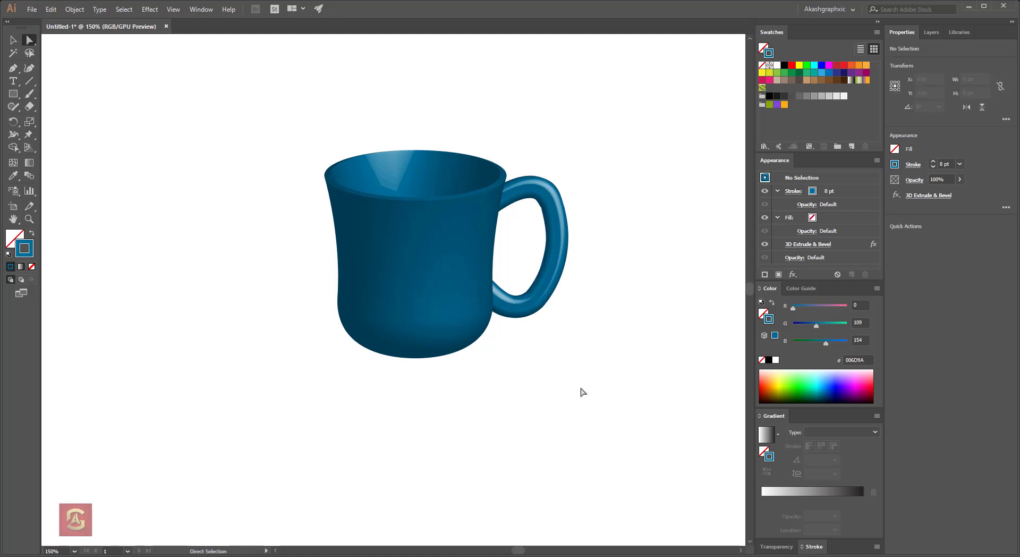
drag(576, 386, 569, 399)
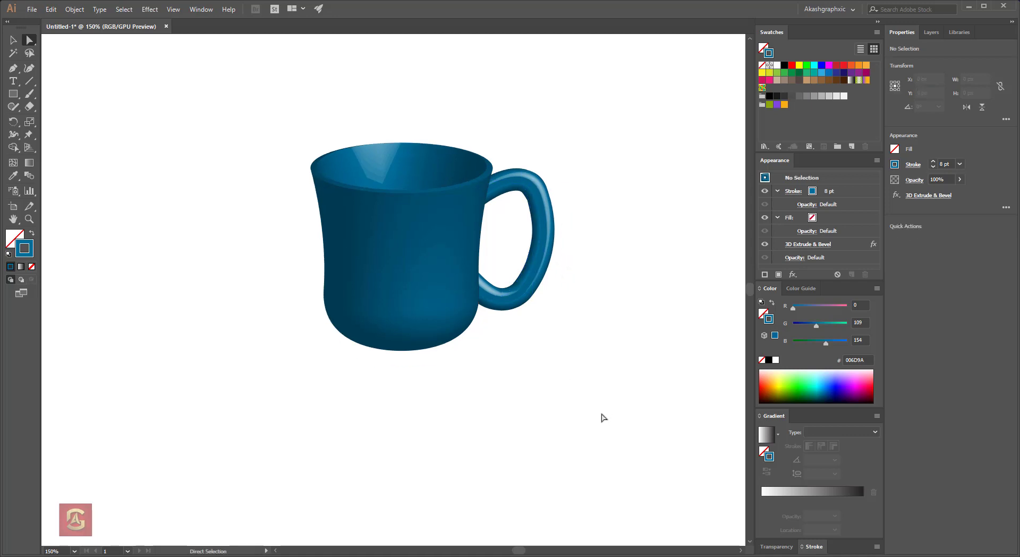
Draw a three-point saucer profile path beneath the mug, discarding a first attempt.
click(14, 68)
click(244, 310)
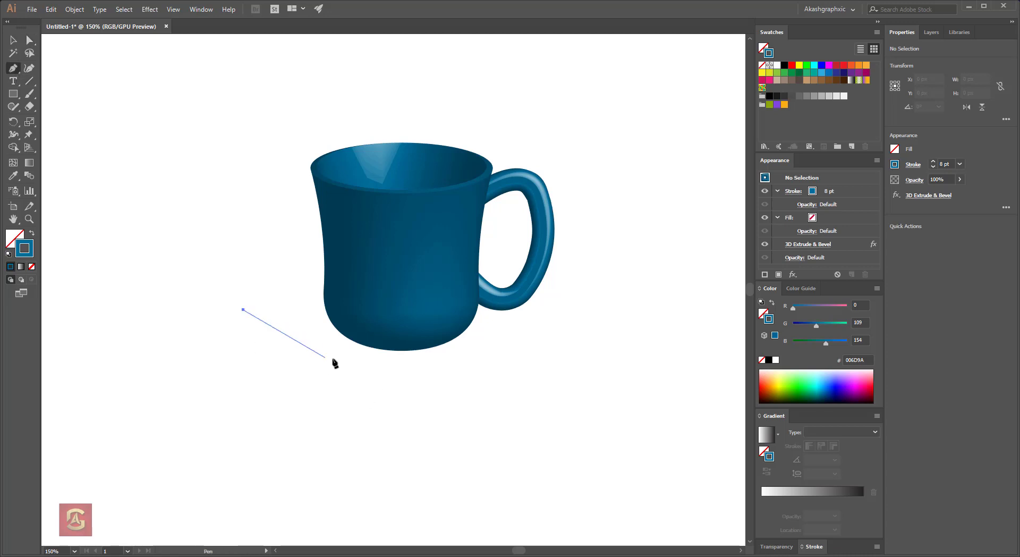
drag(357, 364, 396, 387)
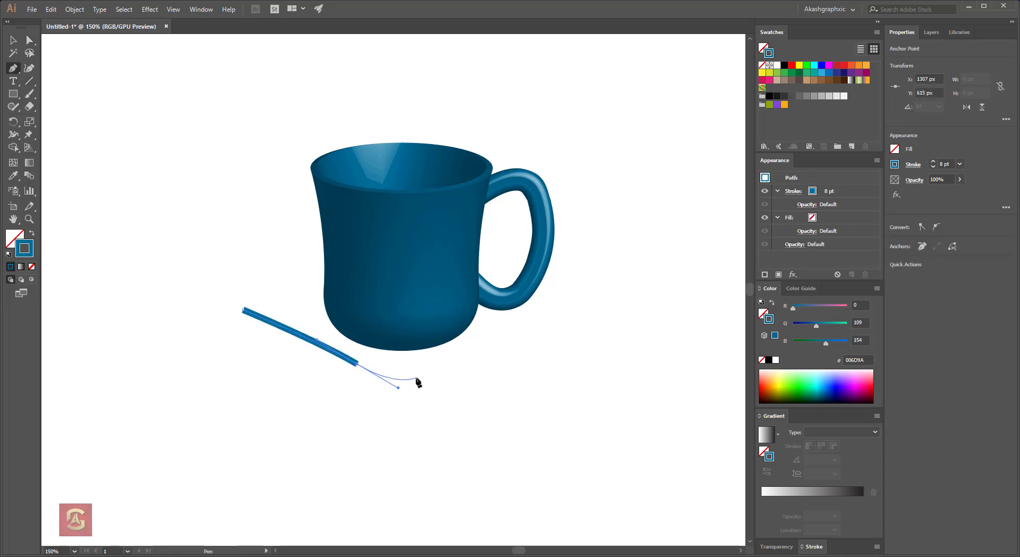
key(Delete)
click(246, 323)
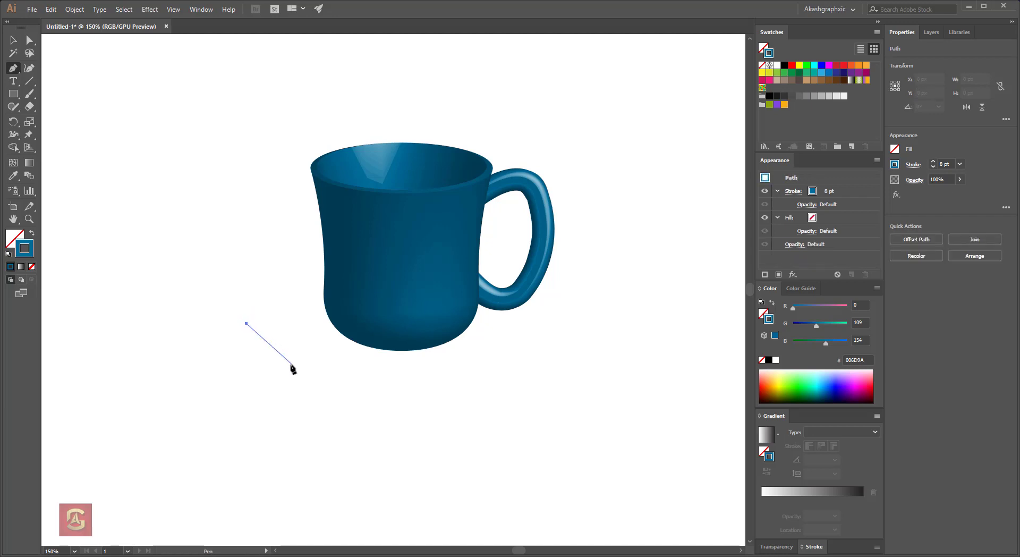
click(288, 361)
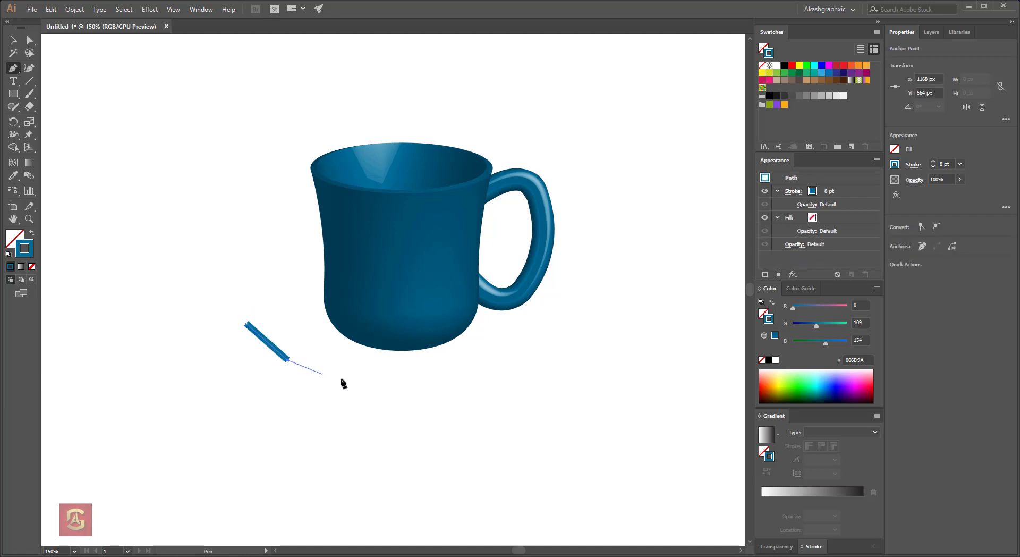
click(412, 372)
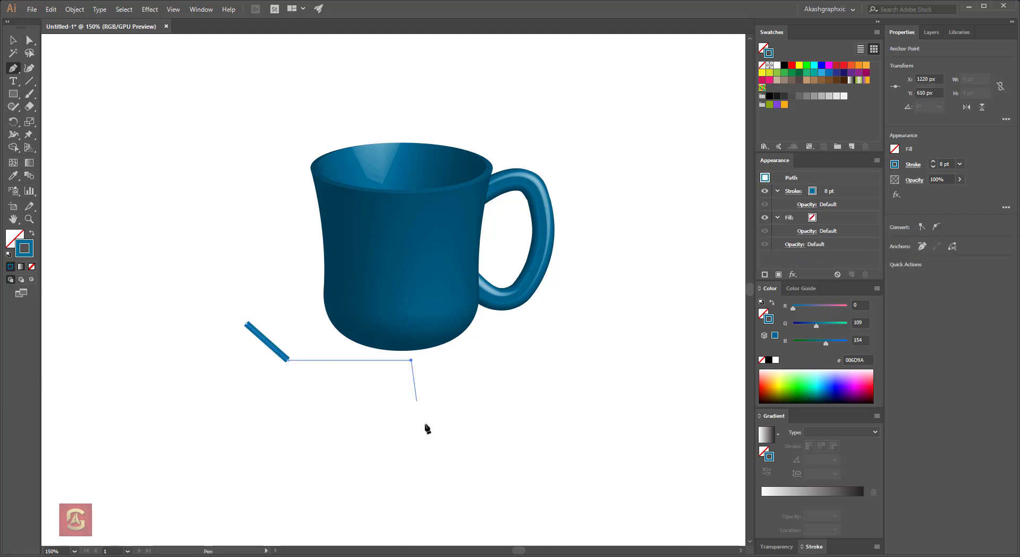
ctrl+click(416, 423)
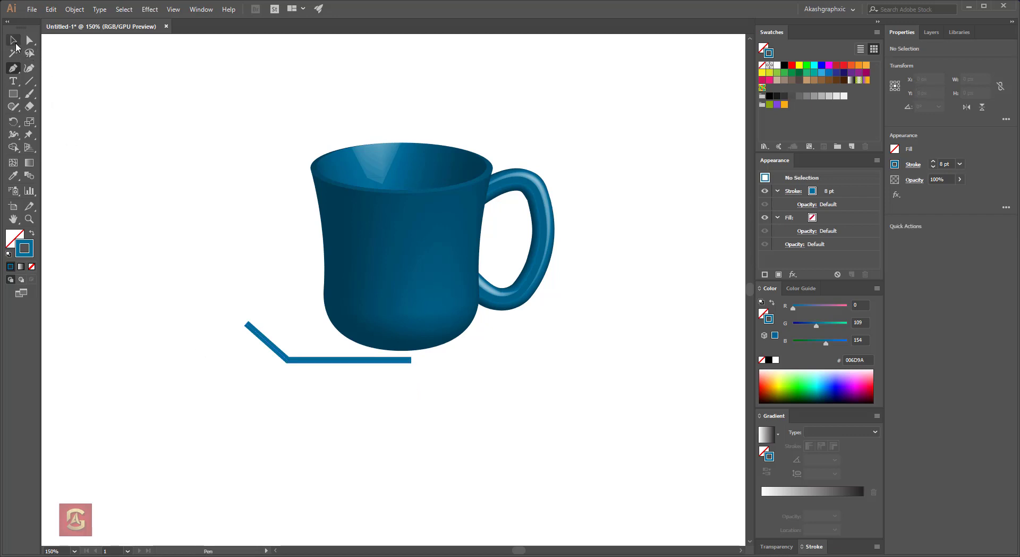
Convert the saucer profile's middle corner into a smooth curve.
click(13, 40)
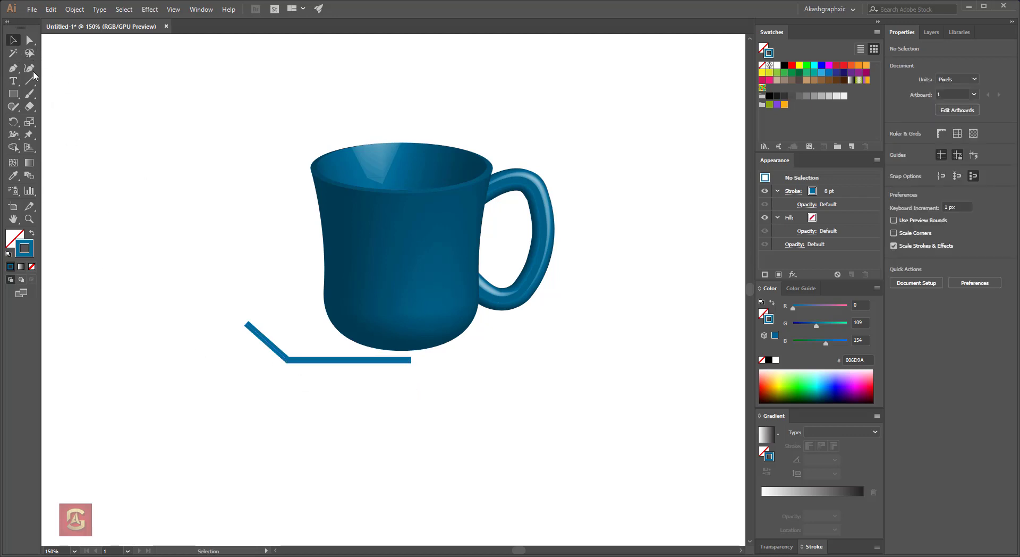
drag(296, 336, 278, 396)
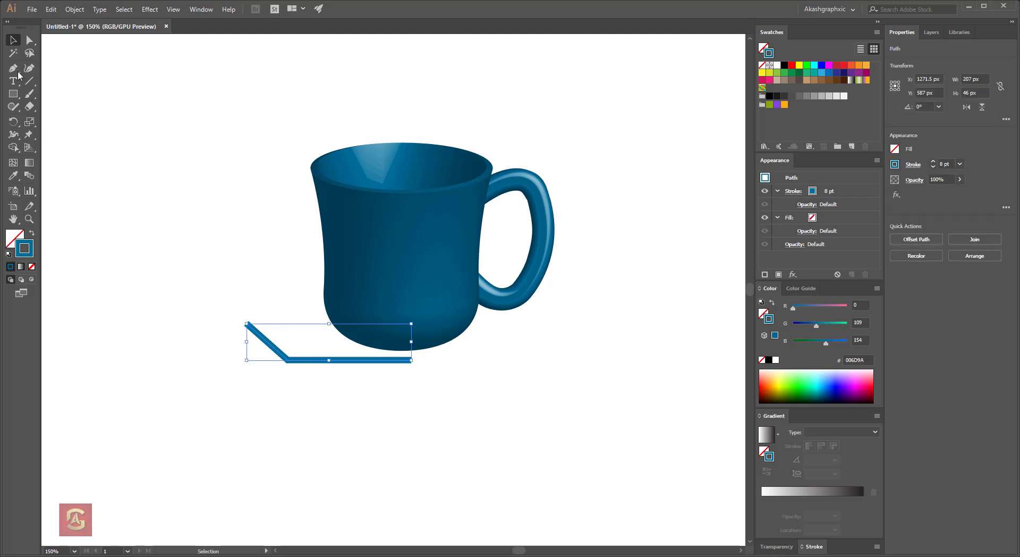
click(13, 72)
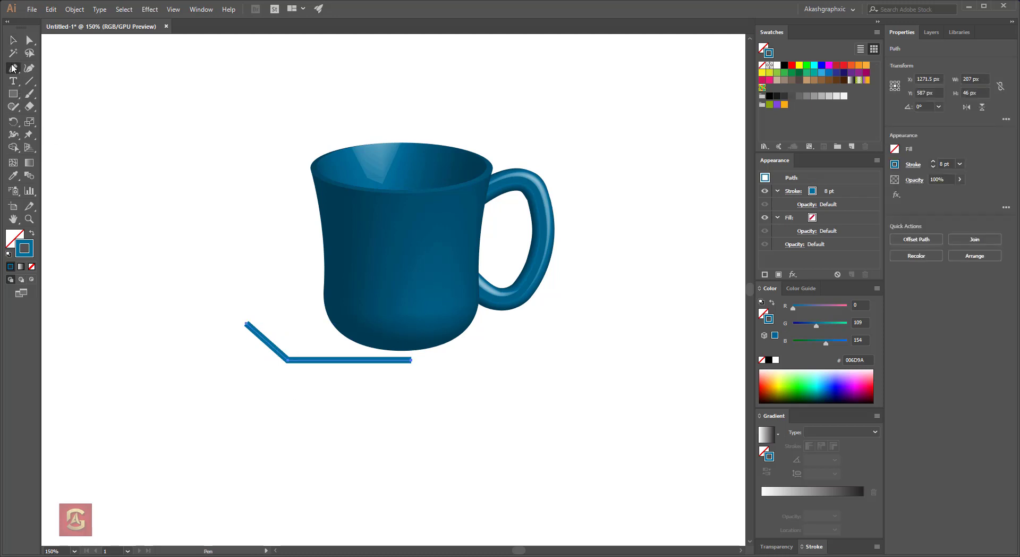
click(57, 107)
drag(288, 360, 305, 366)
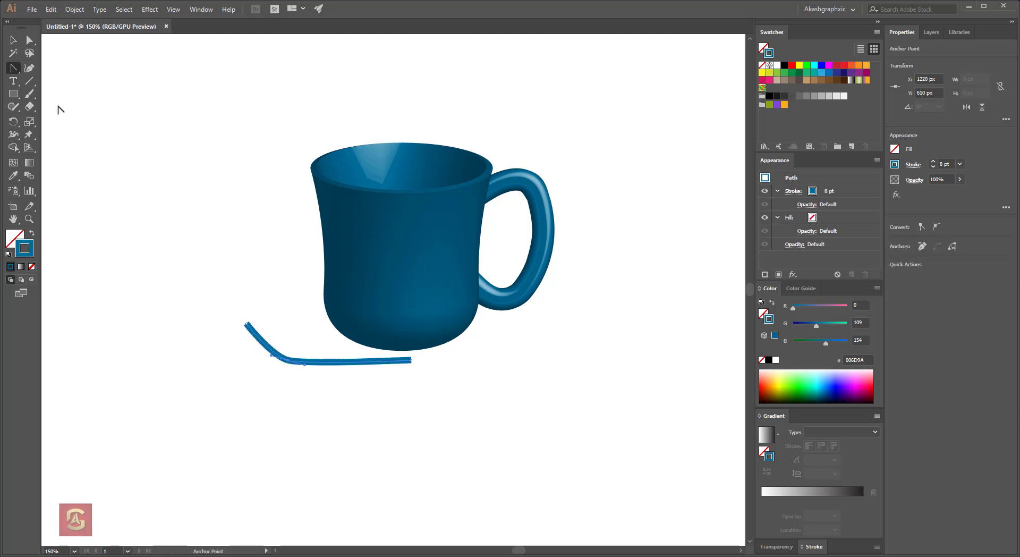
key(v)
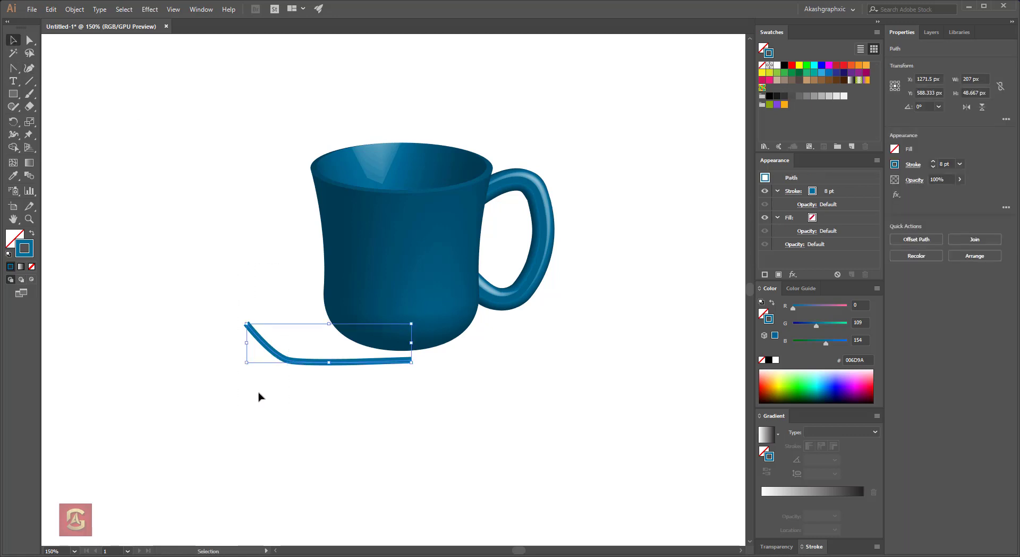
Reduce the saucer profile's stroke weight to 2 pt.
click(935, 170)
click(934, 170)
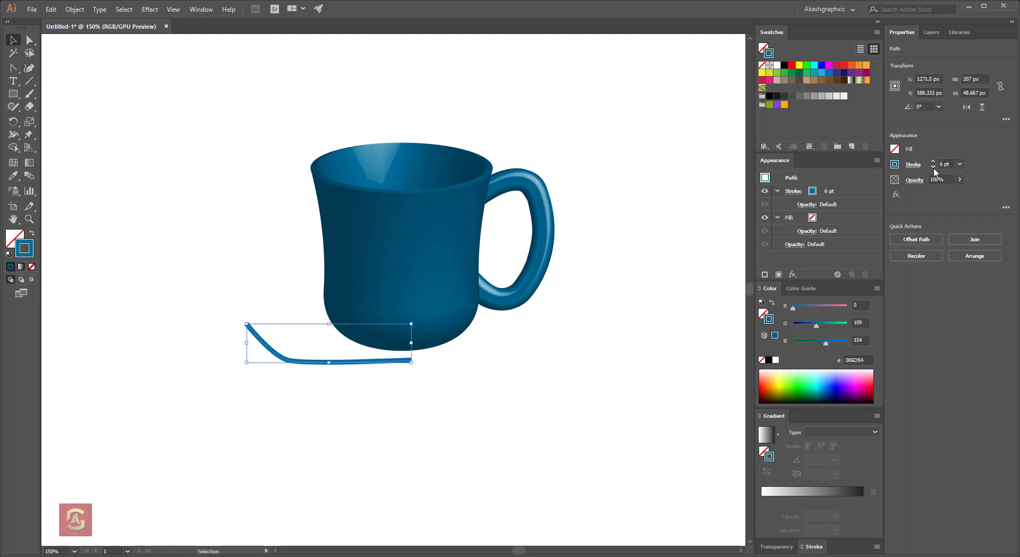
click(935, 171)
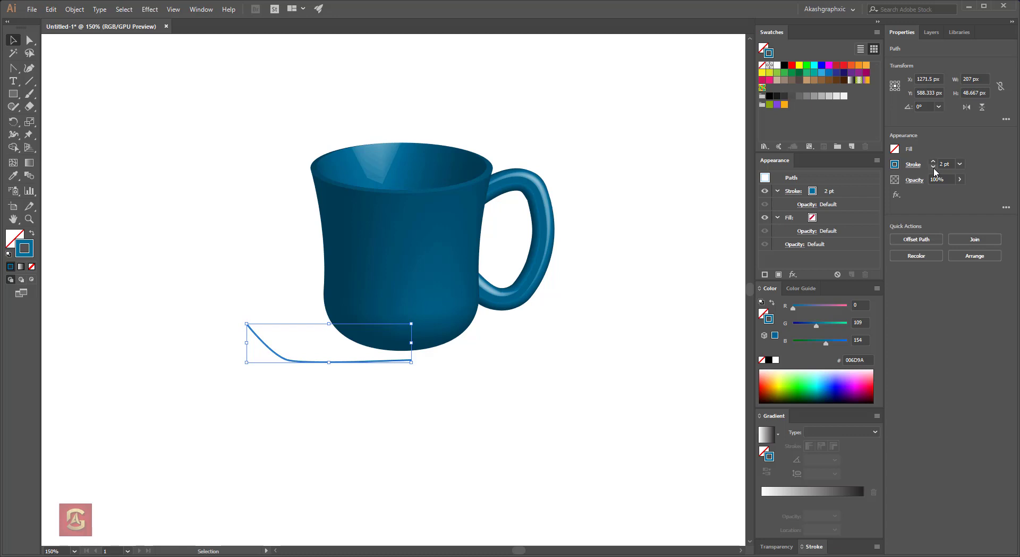
click(378, 421)
click(266, 346)
click(156, 10)
mouse_move(200, 70)
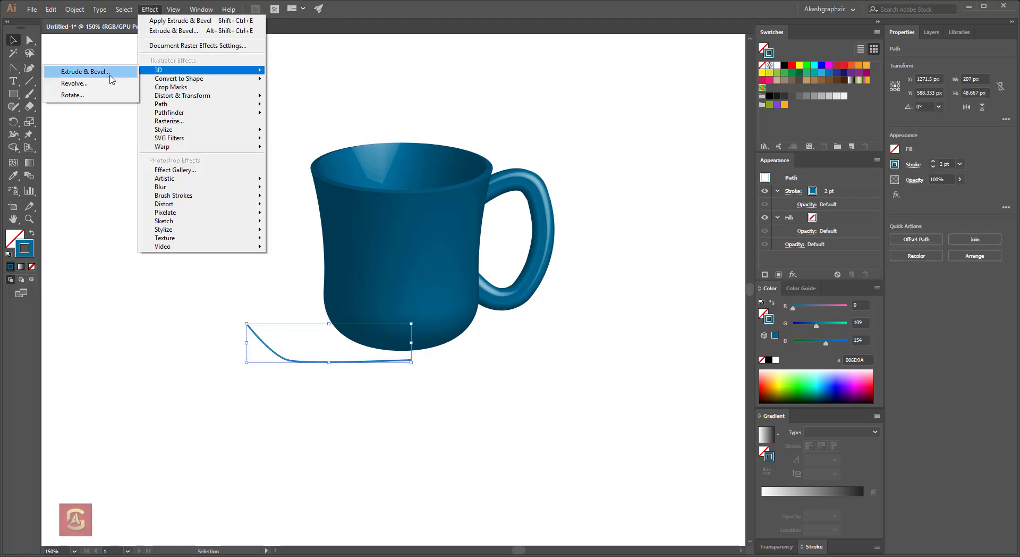
Apply a 3D Revolve from the right edge to the profile, forming a glossy blue saucer.
click(93, 89)
click(662, 400)
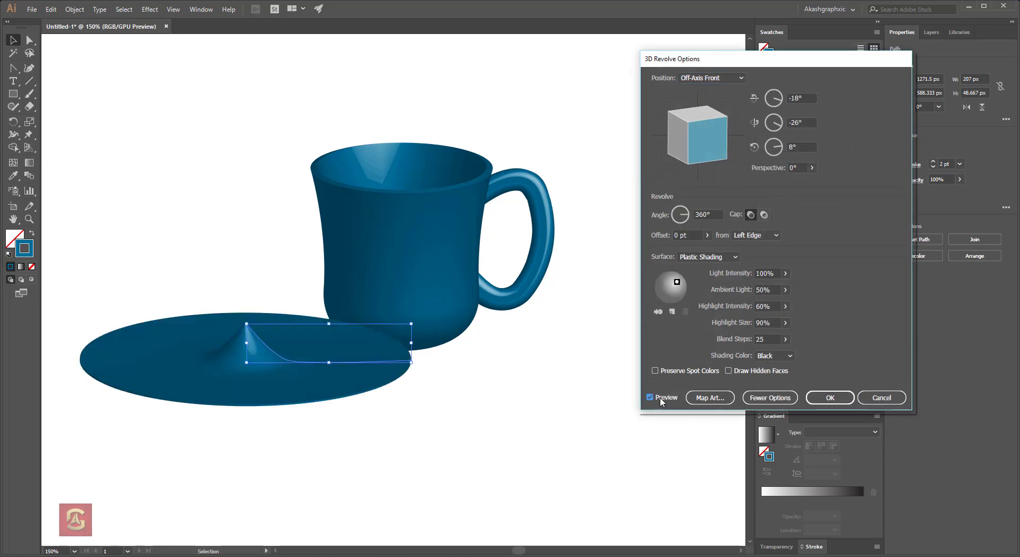
click(756, 237)
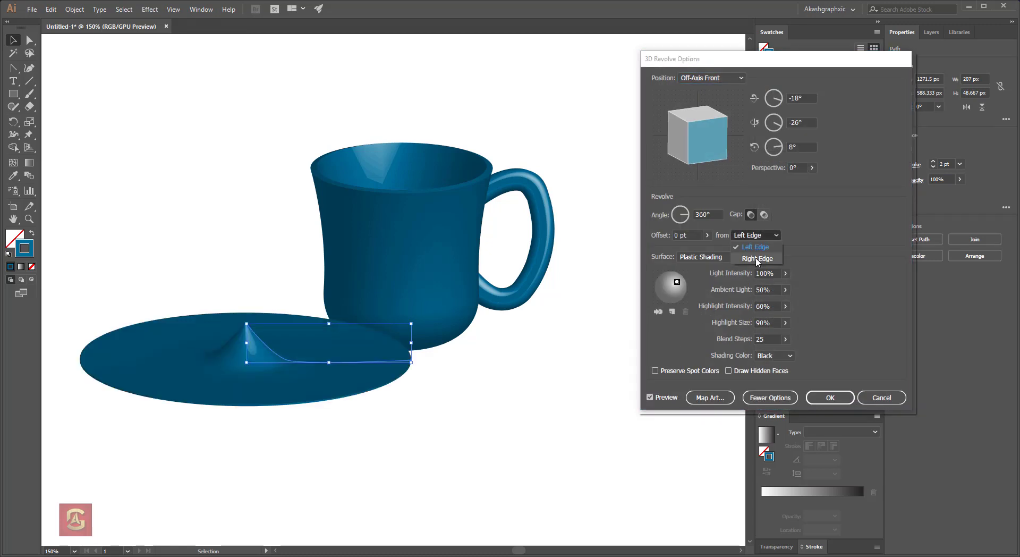
click(758, 261)
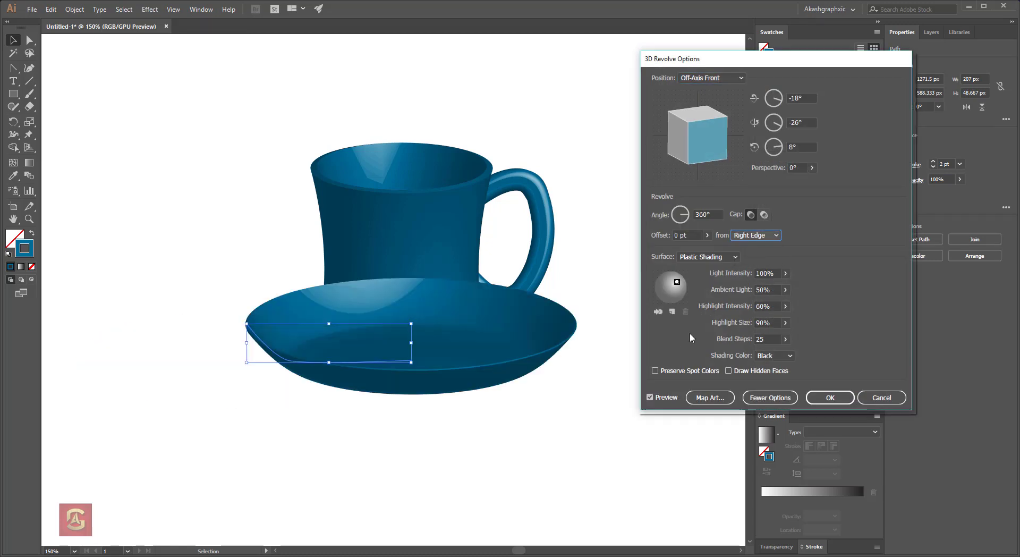
click(830, 397)
Widen the saucer by pulling its profile's top anchor outward.
click(464, 402)
click(405, 345)
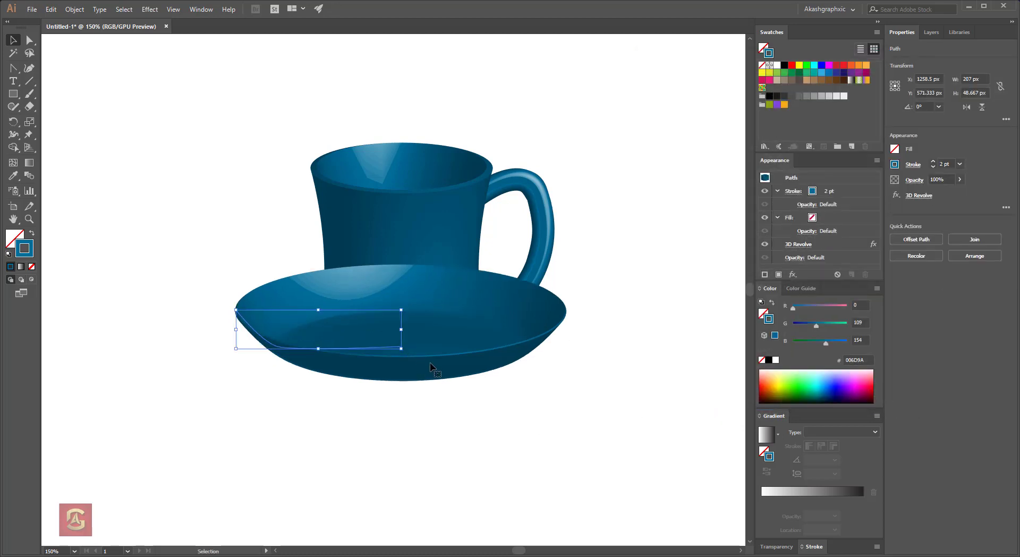
click(30, 42)
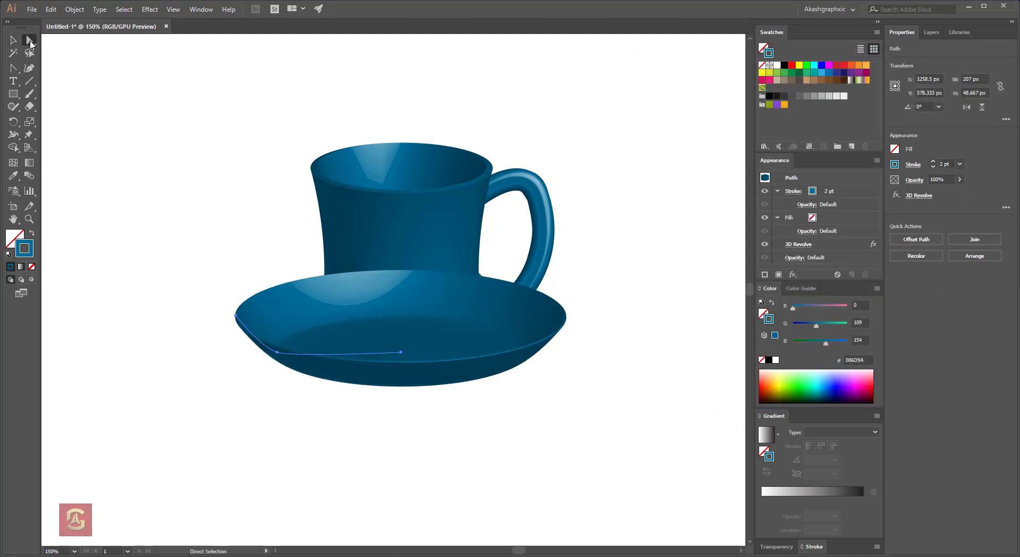
drag(236, 317, 228, 301)
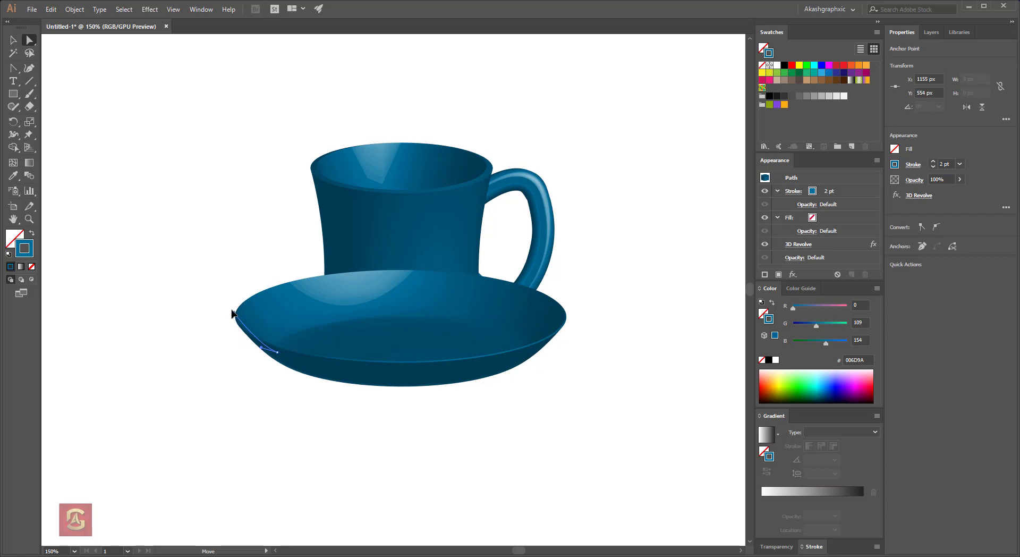
Raise the saucer profile slightly and curve its bottom segment and top-left point.
drag(263, 352, 267, 344)
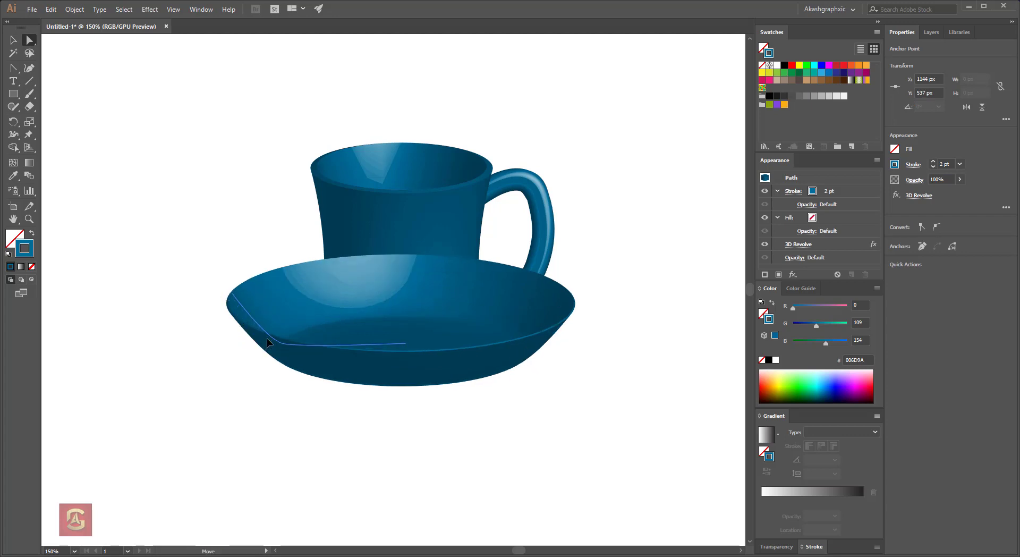
click(282, 343)
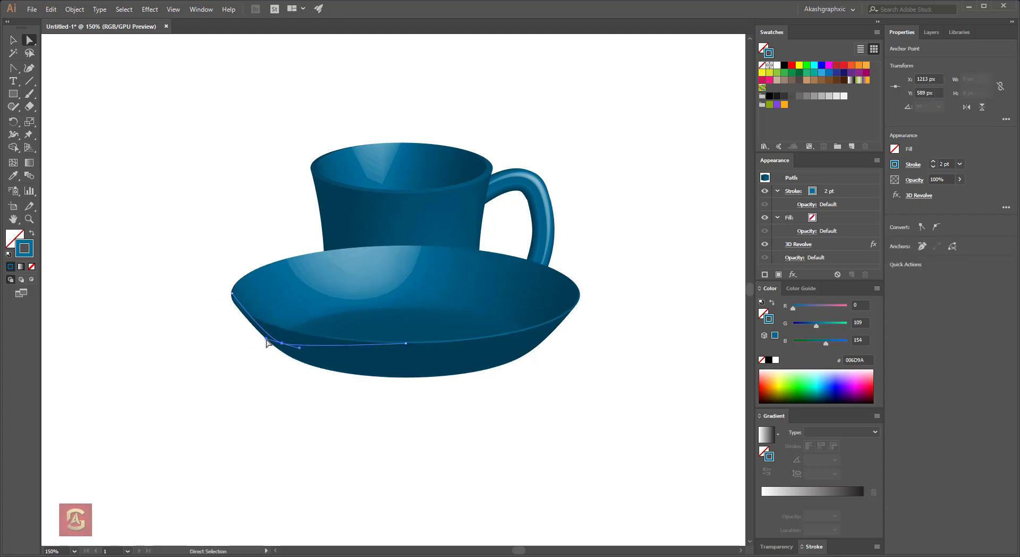
drag(275, 338, 266, 338)
mouse_move(232, 294)
mouse_down()
mouse_move(248, 312)
mouse_move(240, 307)
mouse_up()
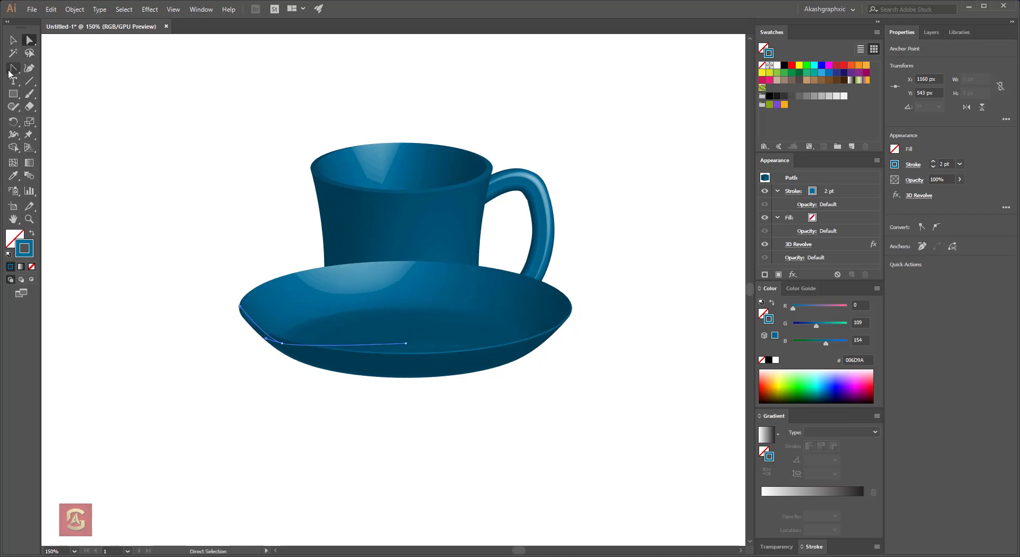
Add an anchor on the profile's left edge and adjust the rim and bottom-right points.
drag(12, 68, 80, 77)
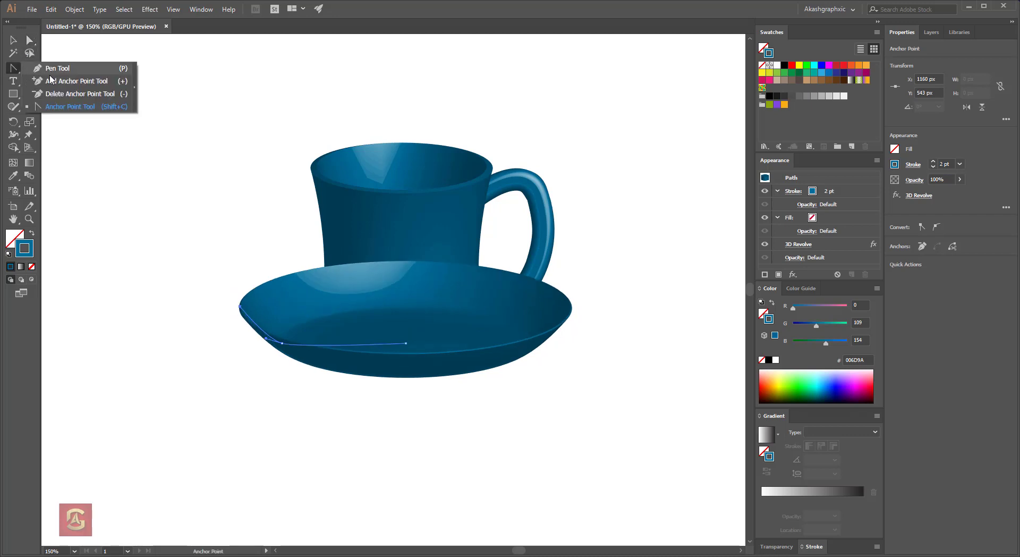
click(258, 326)
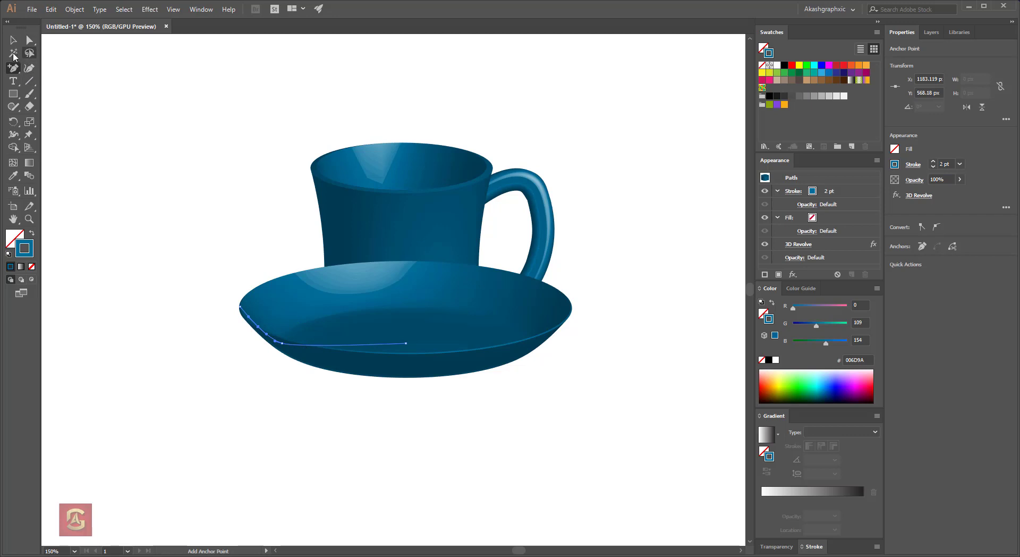
drag(14, 73, 80, 108)
drag(259, 327, 258, 332)
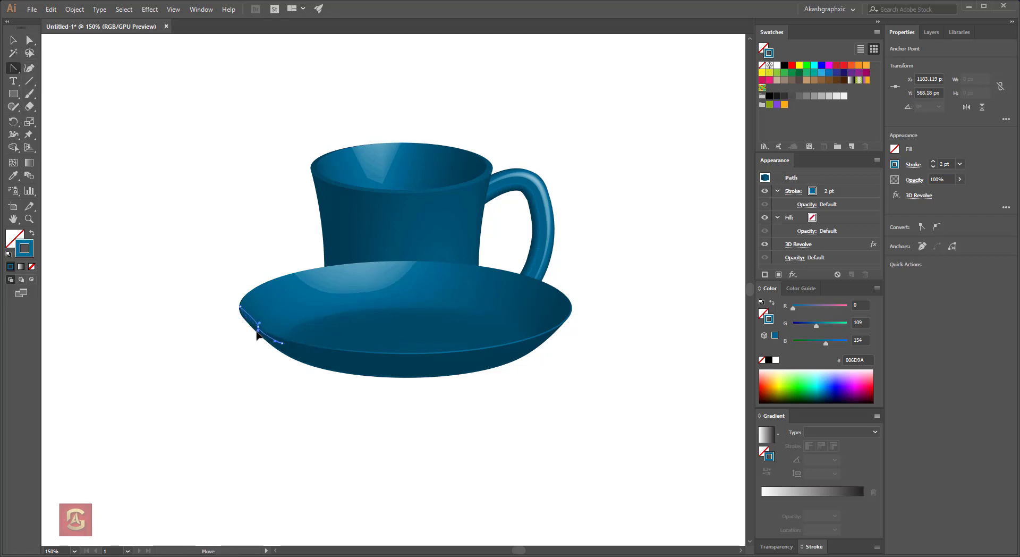
key(ctrl+z)
key(ctrl+z)
click(31, 42)
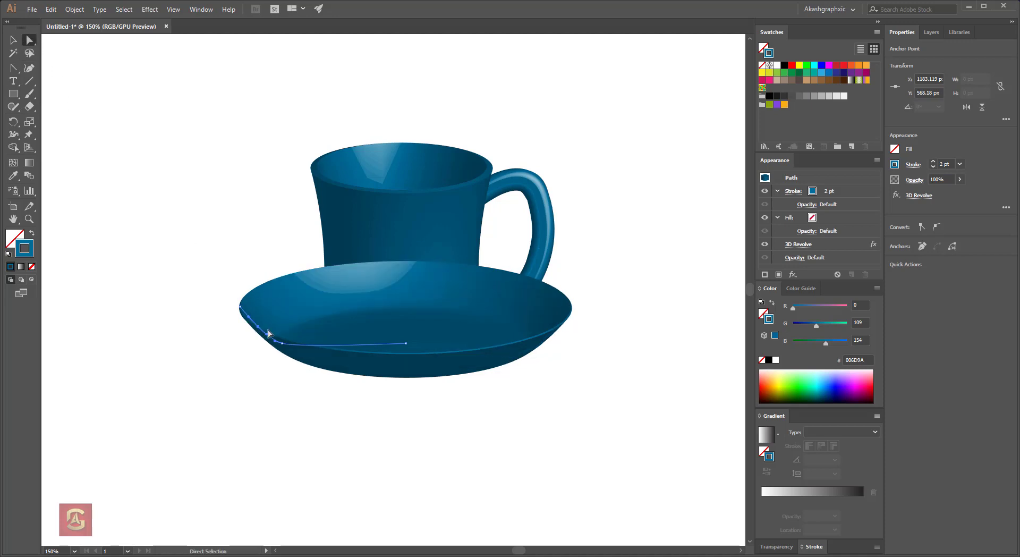
mouse_move(259, 333)
mouse_down()
mouse_move(270, 326)
mouse_move(251, 313)
mouse_up()
click(258, 314)
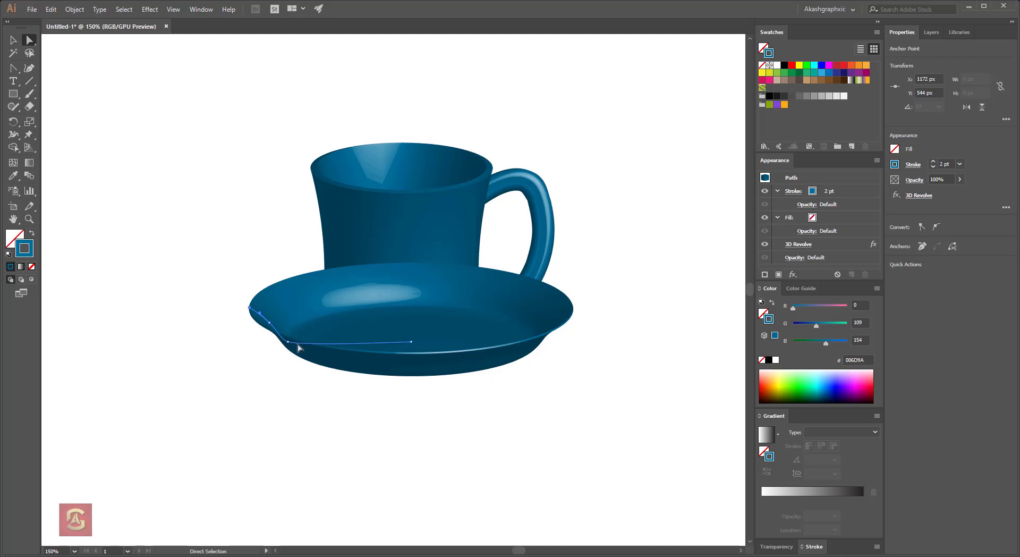
drag(417, 344, 414, 364)
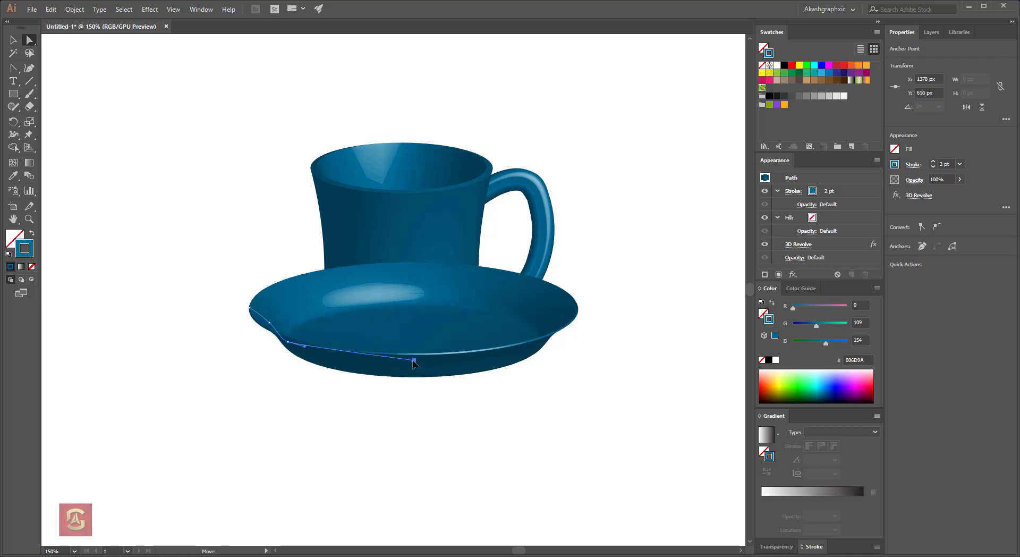
Send the saucer to the back and shift it down-right beneath the cup.
key(v)
key(ctrl+shift+a)
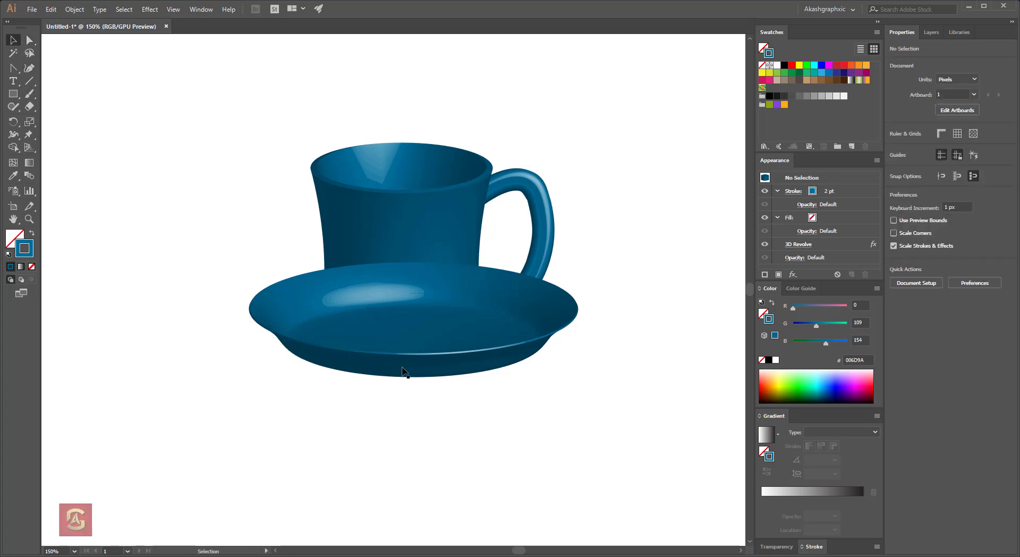
click(425, 327)
right_click(419, 308)
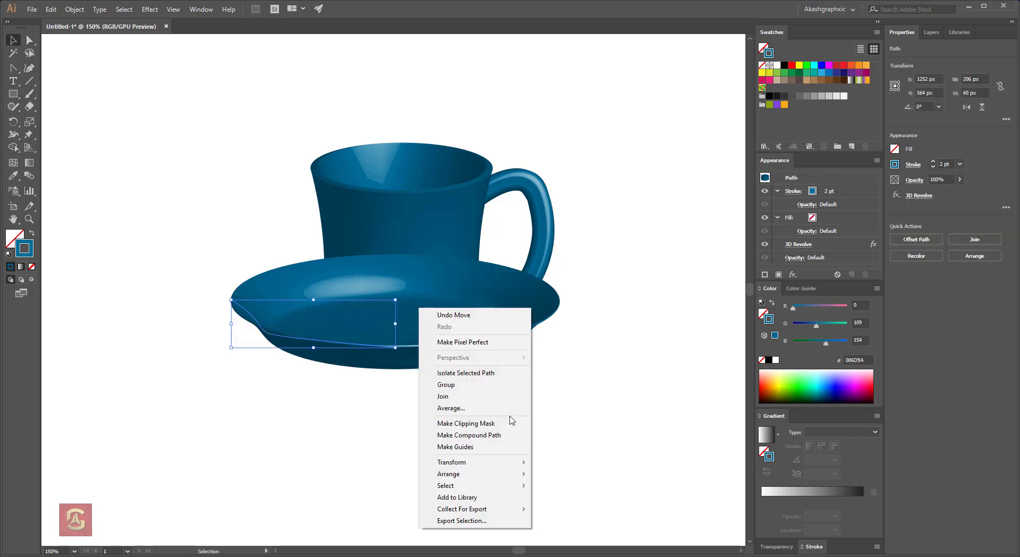
click(446, 474)
click(330, 513)
click(401, 479)
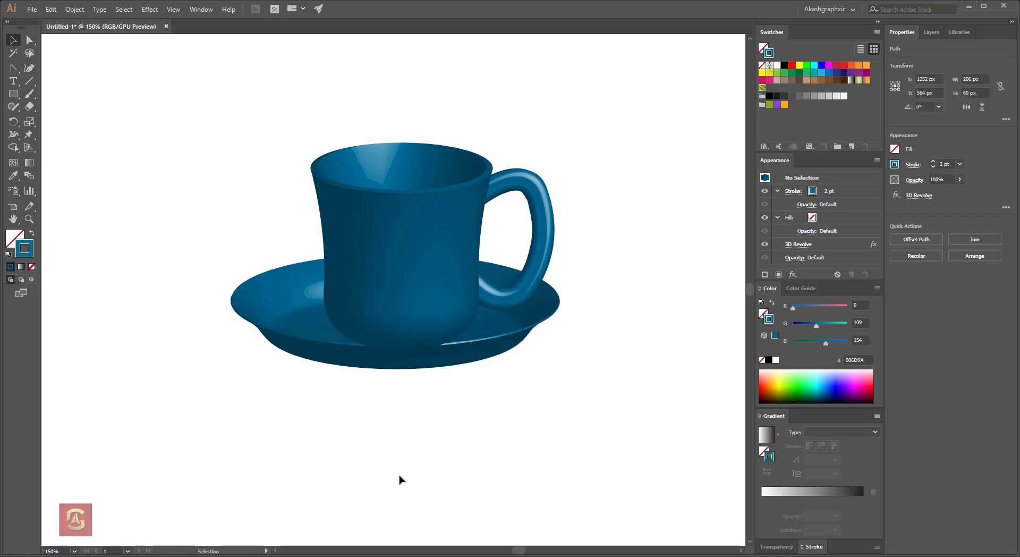
drag(298, 316, 311, 332)
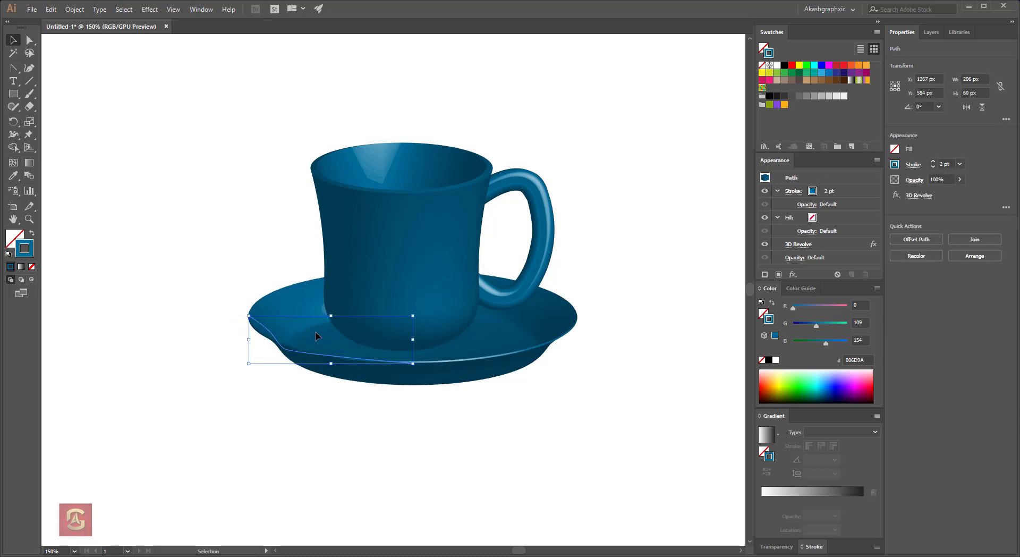
click(561, 499)
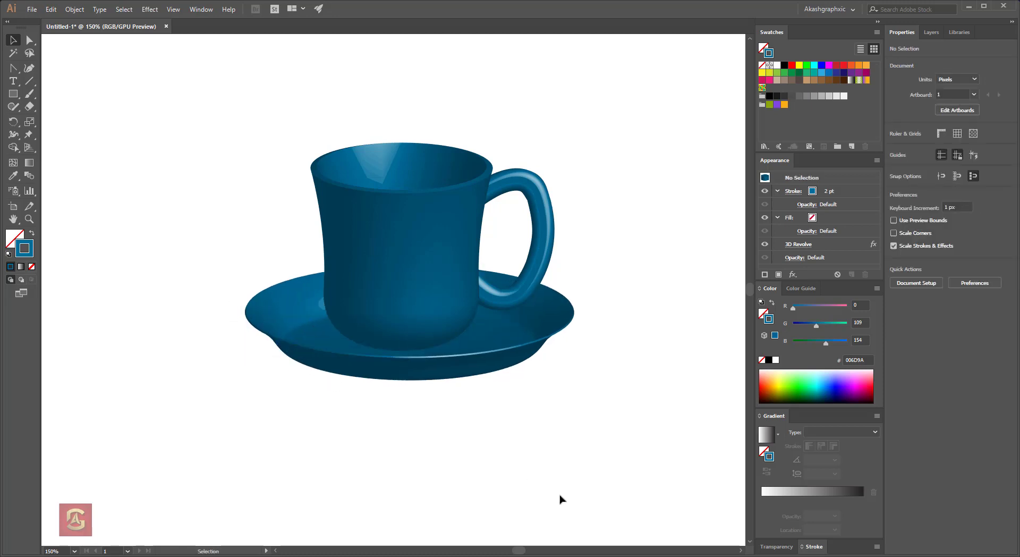
Draw an ellipse covering the mug's opening with the Ellipse Tool.
drag(13, 94, 61, 119)
drag(321, 146, 479, 189)
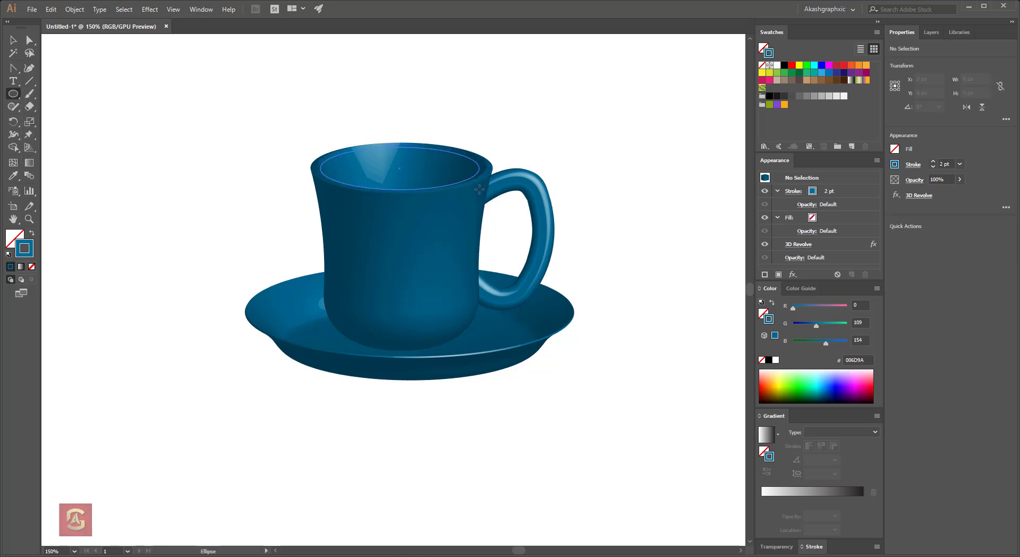
drag(480, 189, 487, 190)
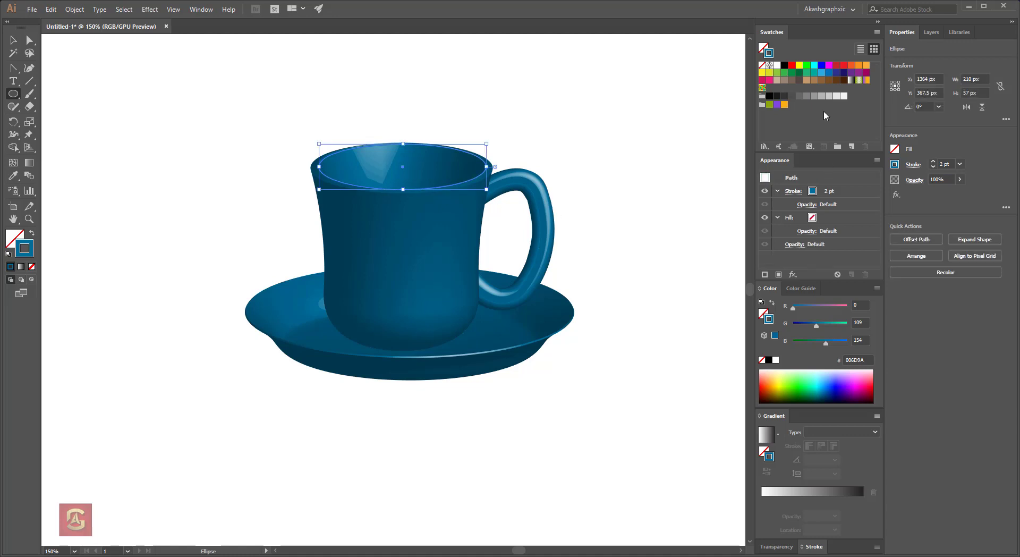
Fill the ellipse with dark brown 42210B and set its stroke to None.
click(845, 81)
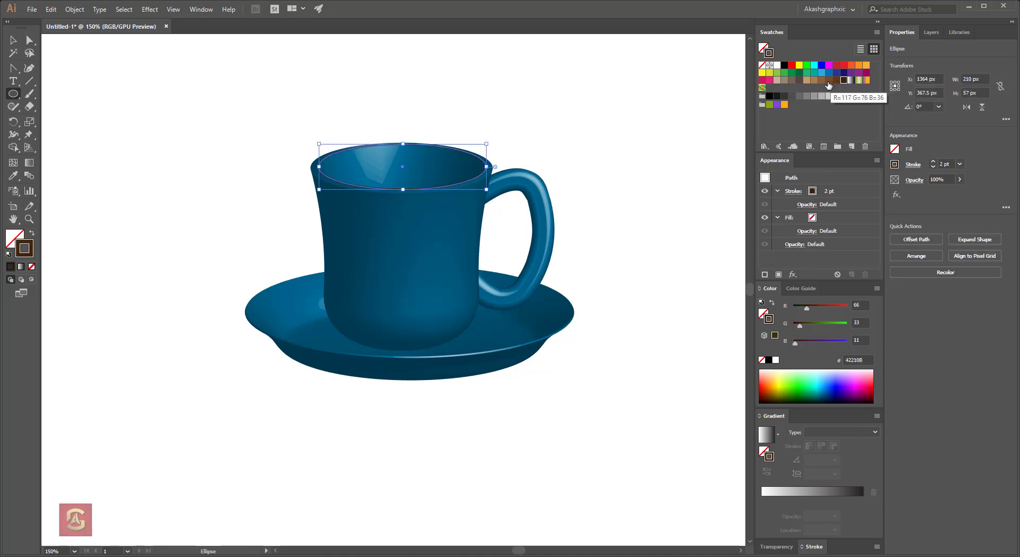
click(31, 234)
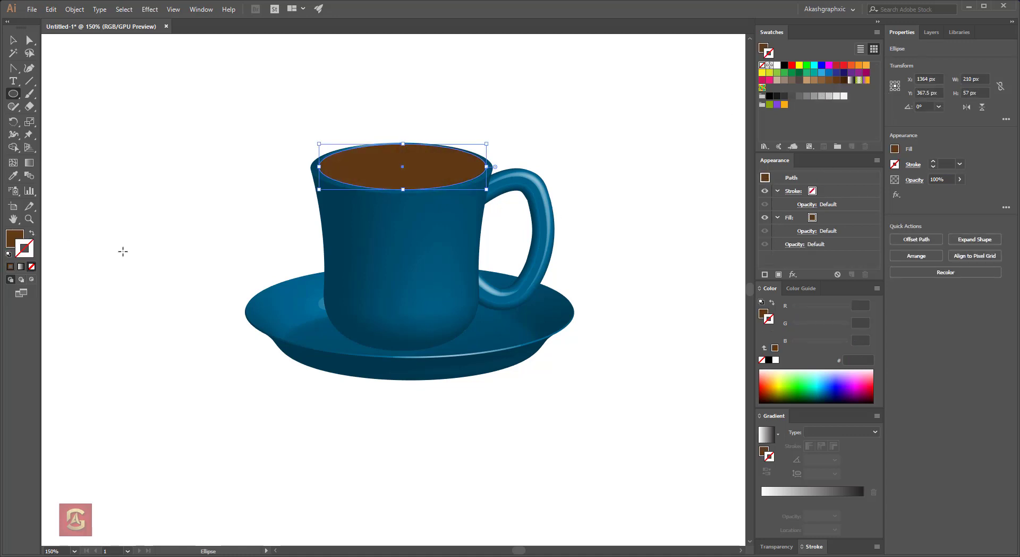
click(845, 80)
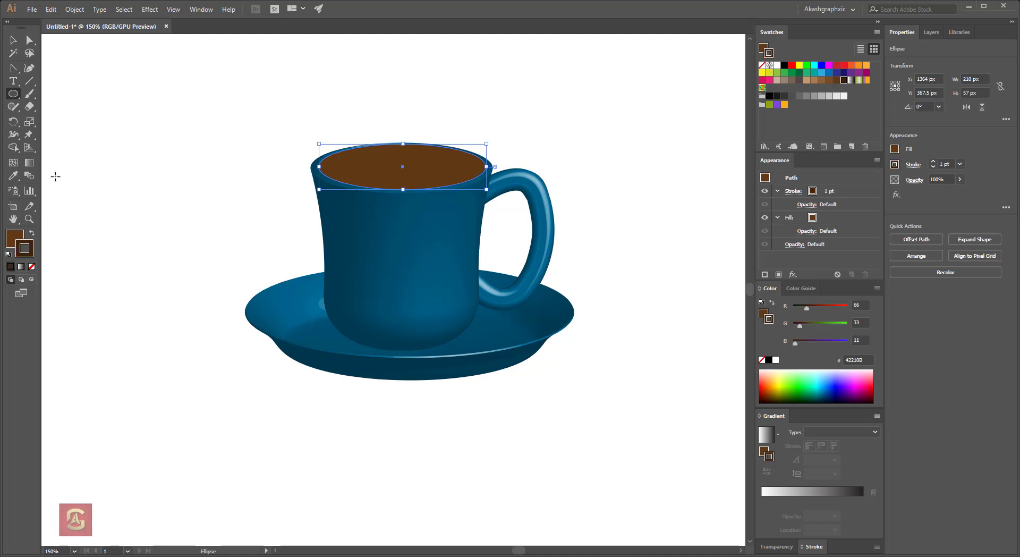
click(32, 234)
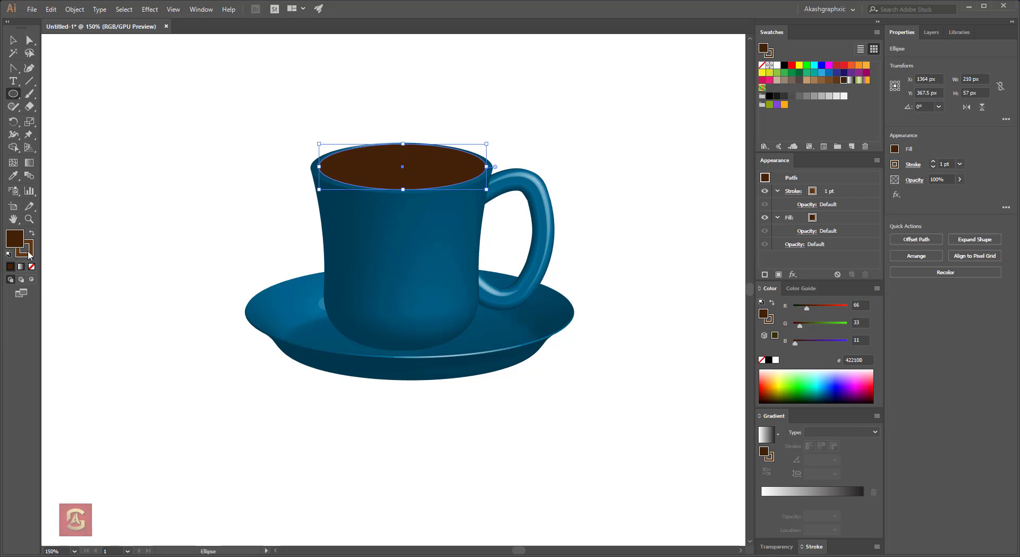
click(29, 254)
click(32, 267)
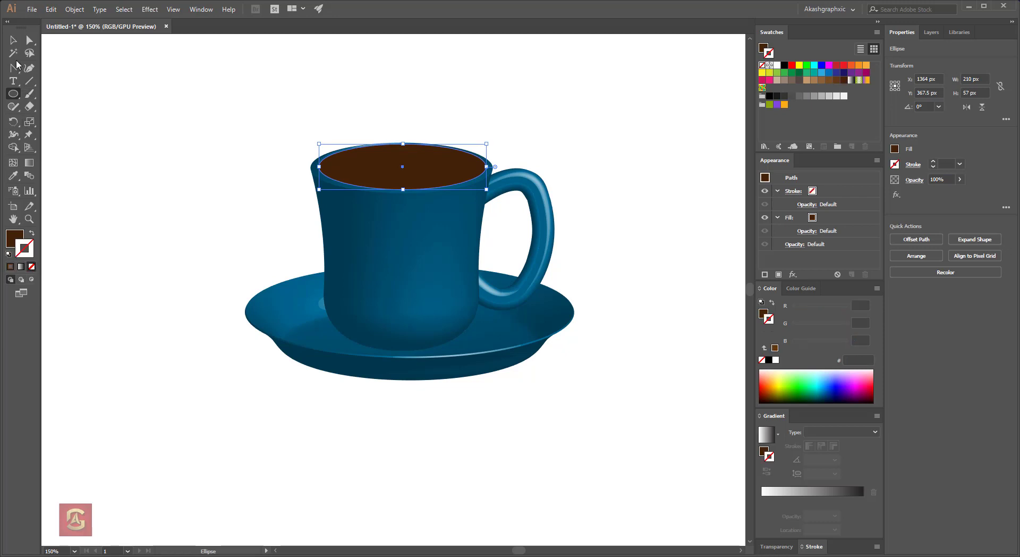
click(13, 40)
click(174, 281)
drag(226, 352, 224, 349)
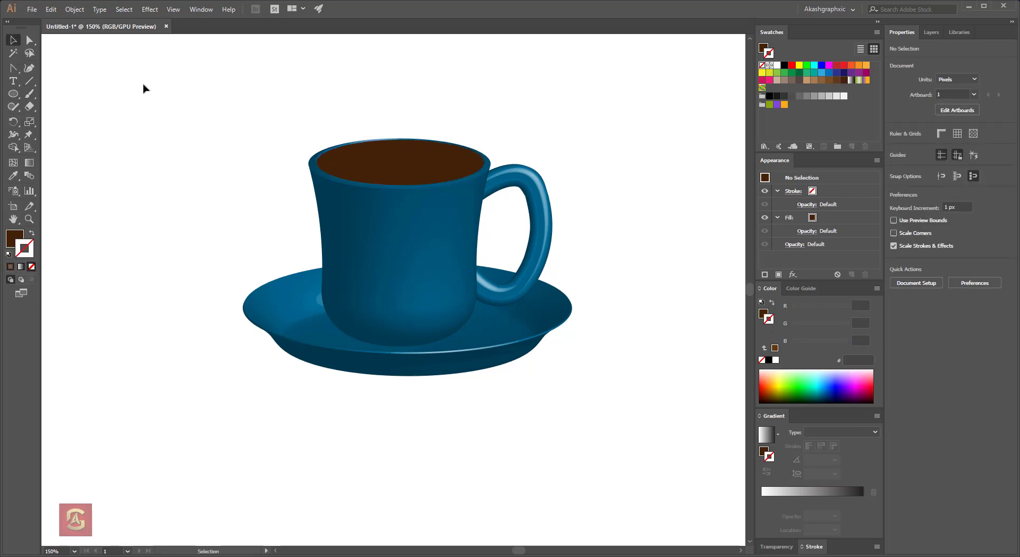
Draw a flat black-filled ellipse on the saucer below the cup.
click(13, 93)
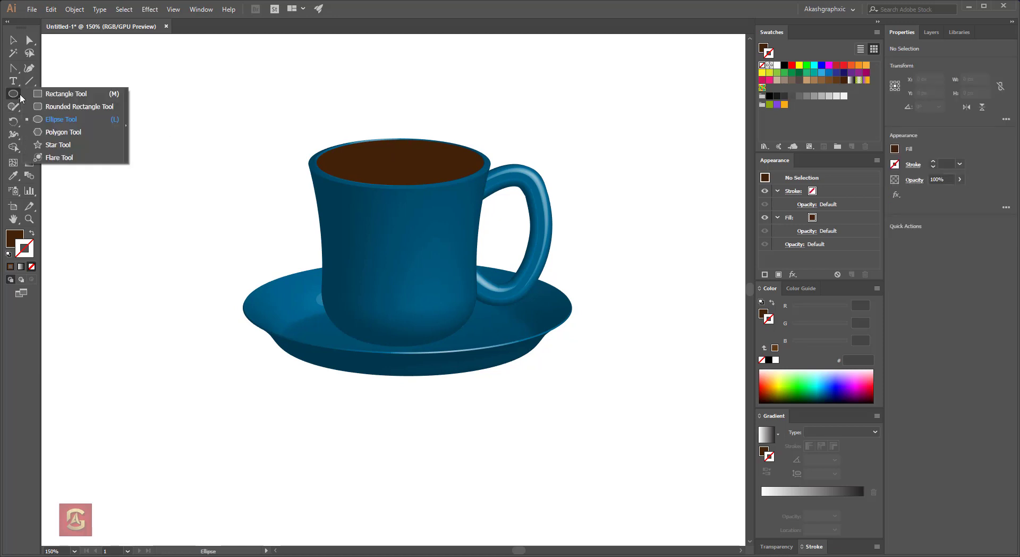
click(54, 124)
drag(303, 305, 490, 346)
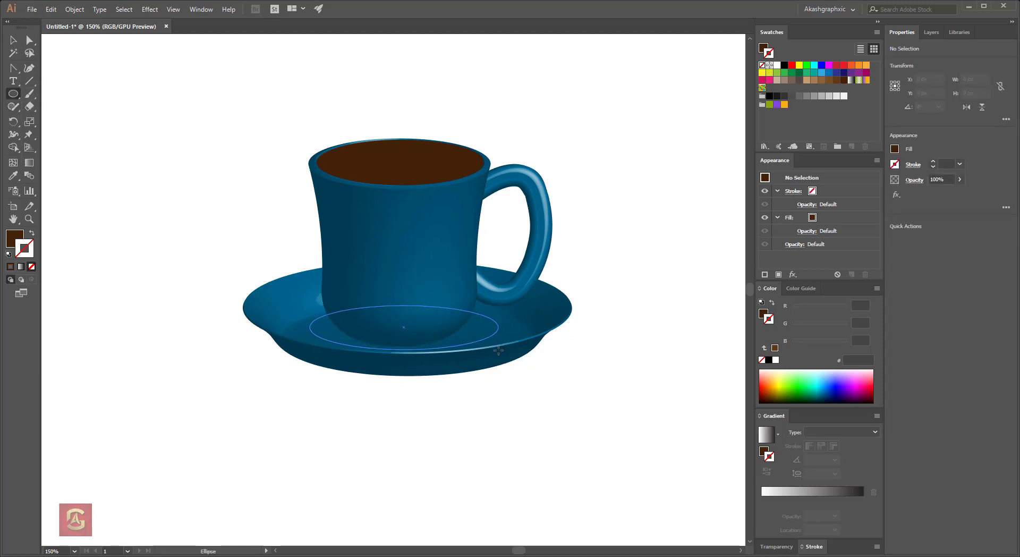
drag(490, 346, 498, 345)
double_click(13, 239)
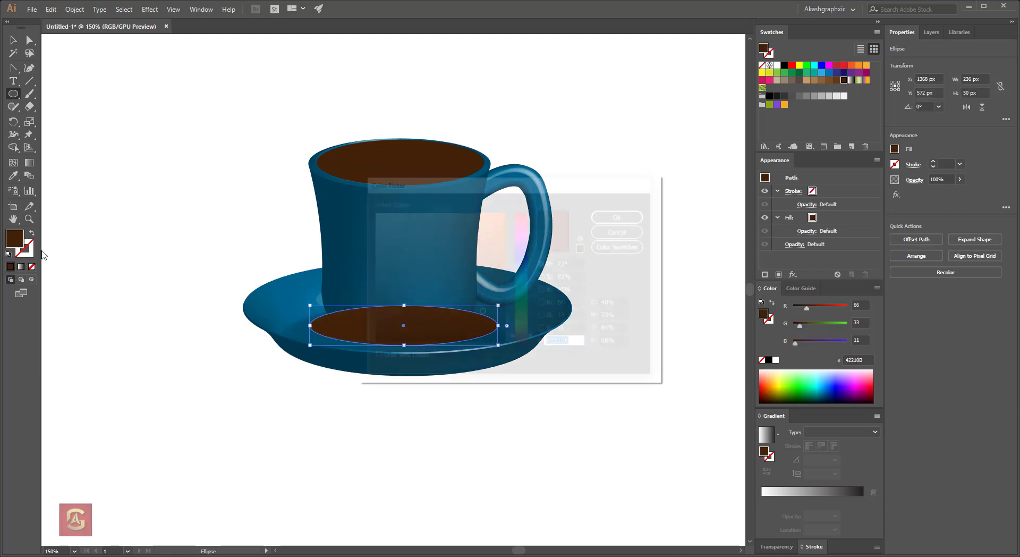
drag(481, 311, 371, 346)
click(616, 215)
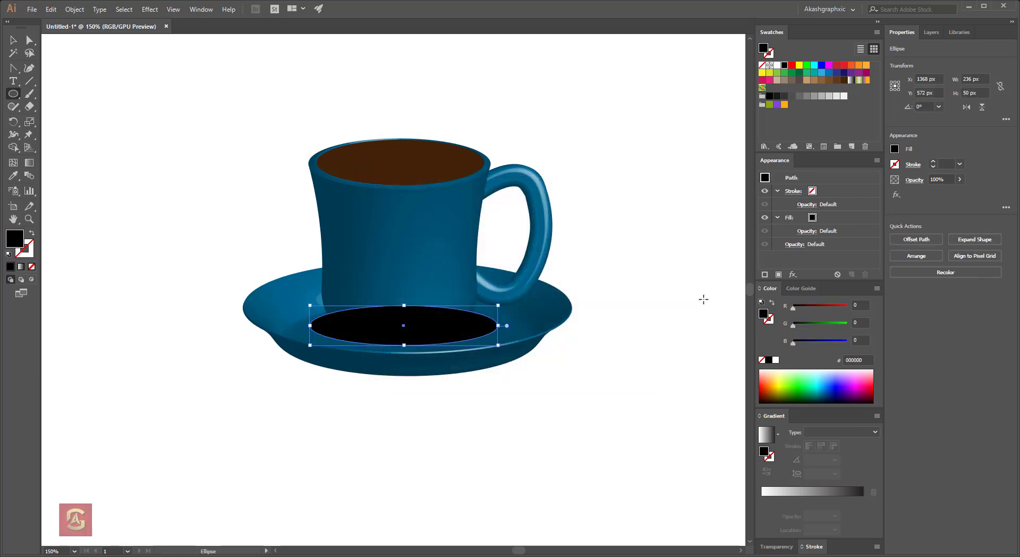
Apply a Gaussian Blur with a 19-pixel radius to the black ellipse.
click(150, 9)
mouse_move(164, 187)
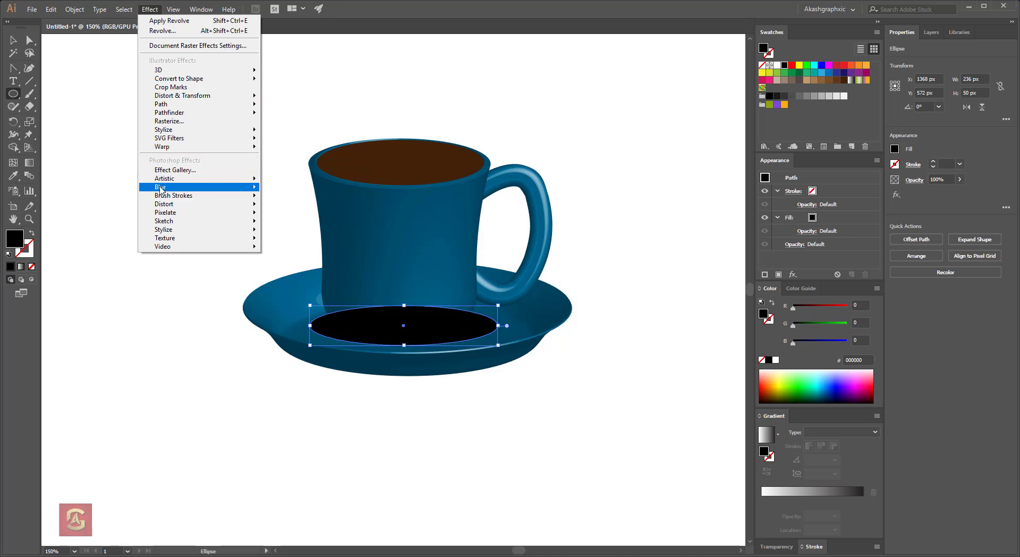
key(Escape)
key(Escape)
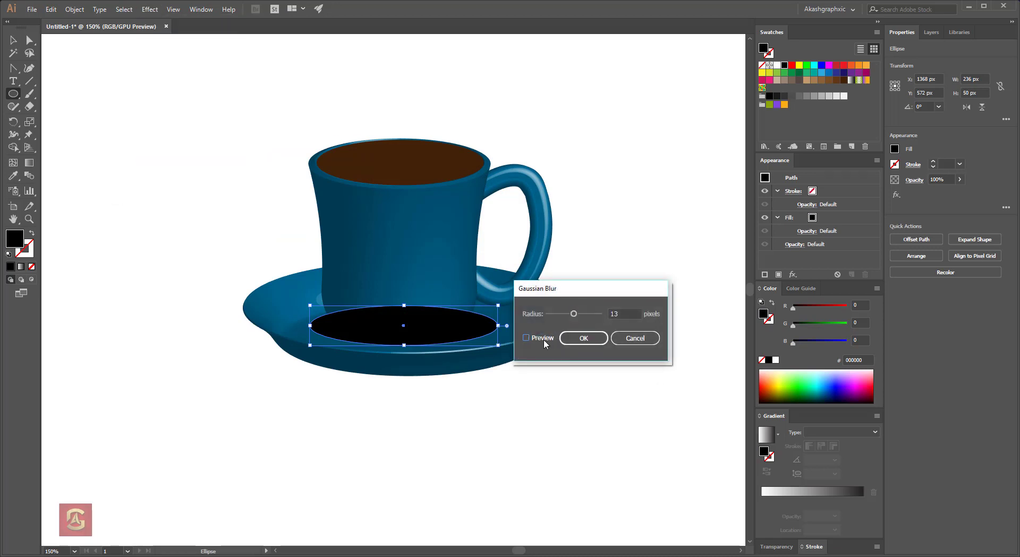
click(544, 339)
drag(567, 315, 577, 319)
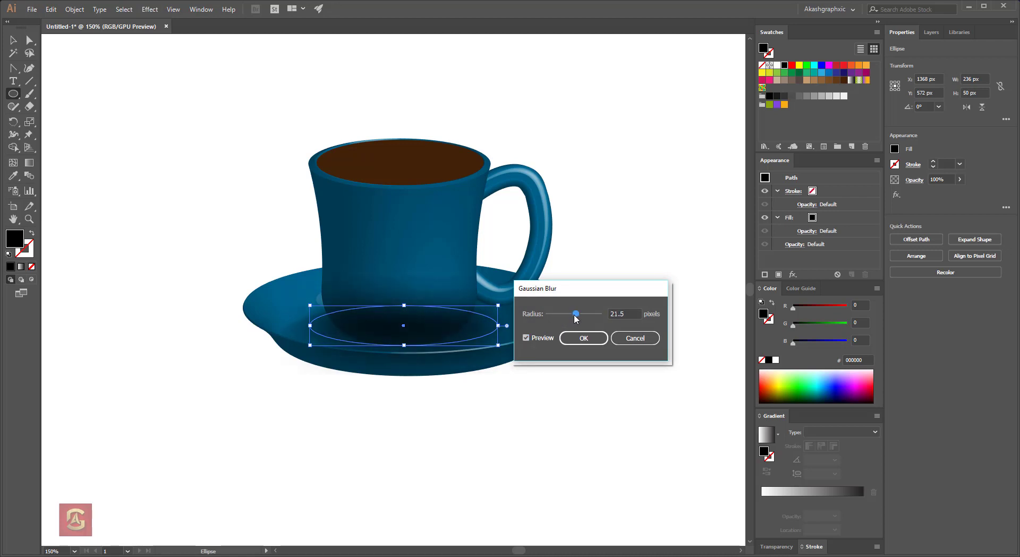
drag(579, 314, 575, 313)
text(20)
click(528, 339)
double_click(624, 313)
text(19)
click(594, 338)
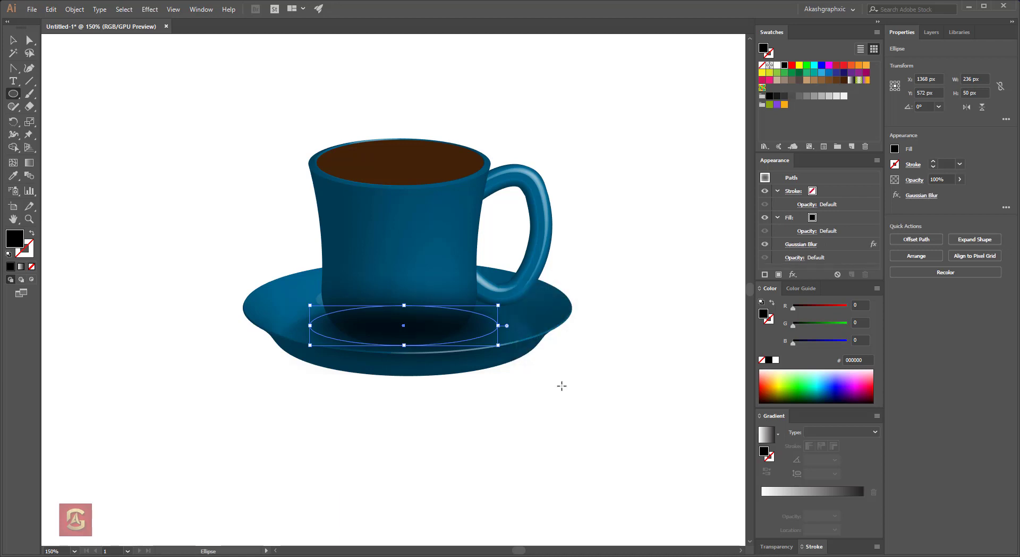
Dismiss the stray ellipse size prompt and open the shadow ellipse's context menu.
click(562, 386)
click(613, 300)
click(13, 40)
right_click(407, 326)
mouse_move(446, 492)
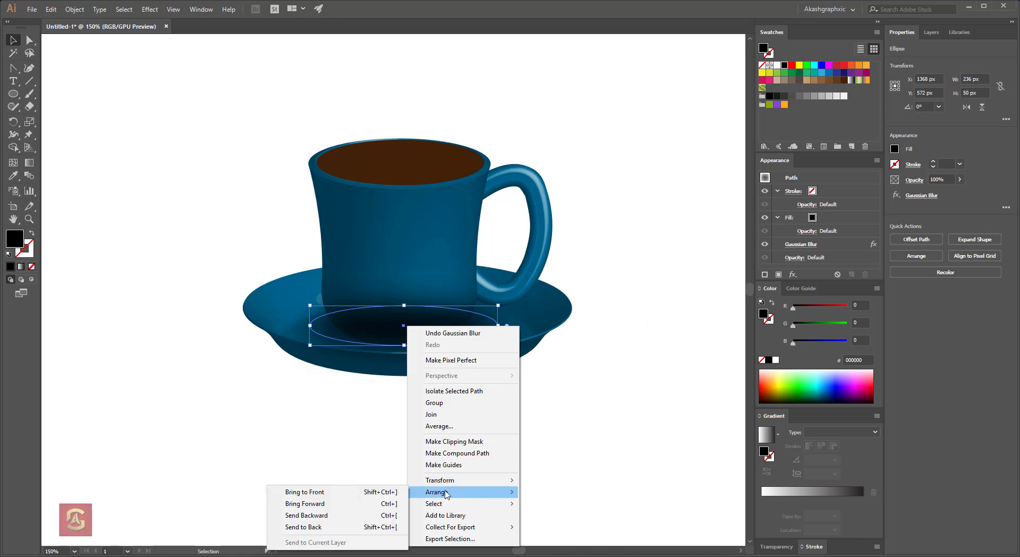
Send the blurred black shadow to the back and drop its opacity to about 82%.
click(349, 527)
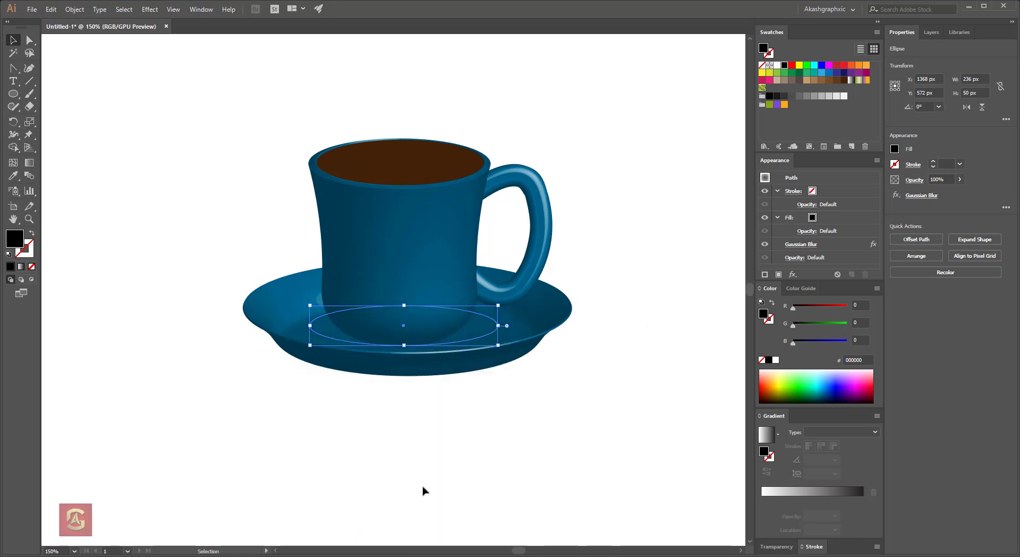
key(a)
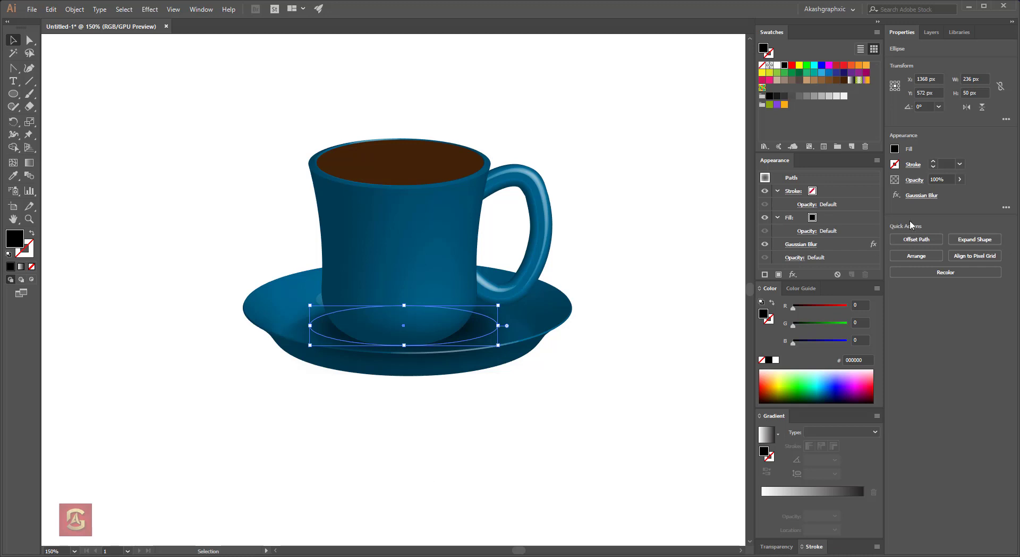
click(959, 179)
drag(962, 196, 952, 196)
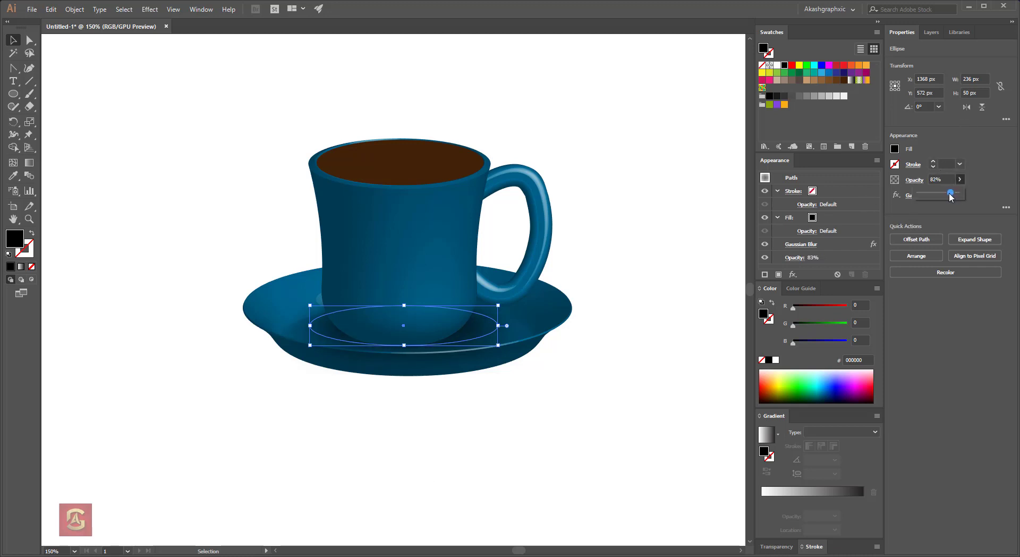
click(646, 255)
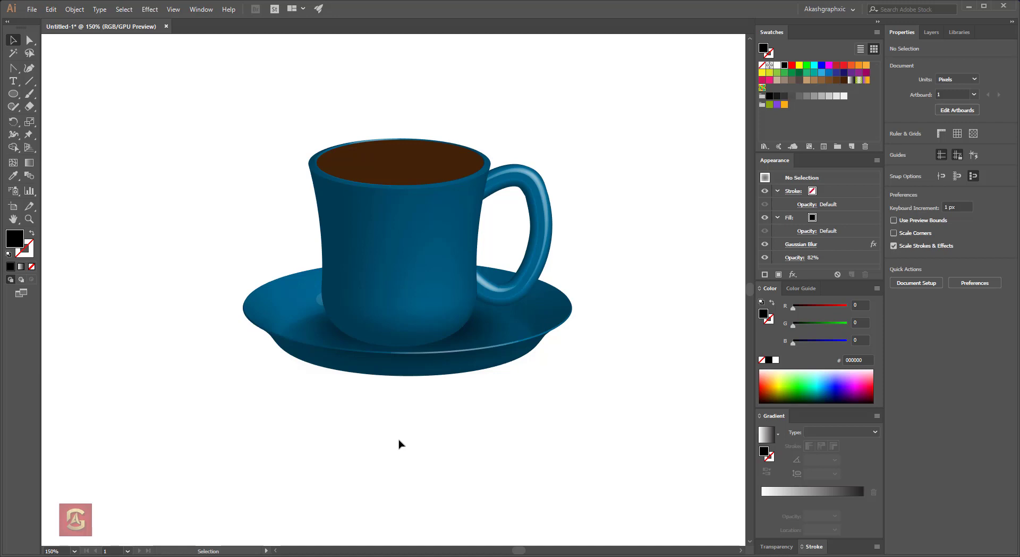
Zoom out and move the cup and saucer together up and to the right.
key(ctrl+minus)
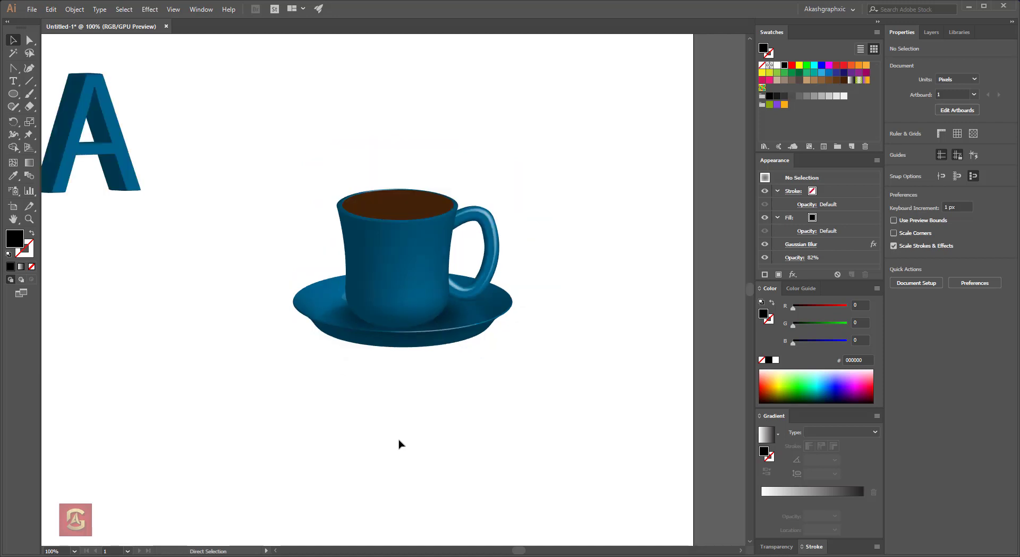
drag(358, 392, 464, 370)
click(218, 125)
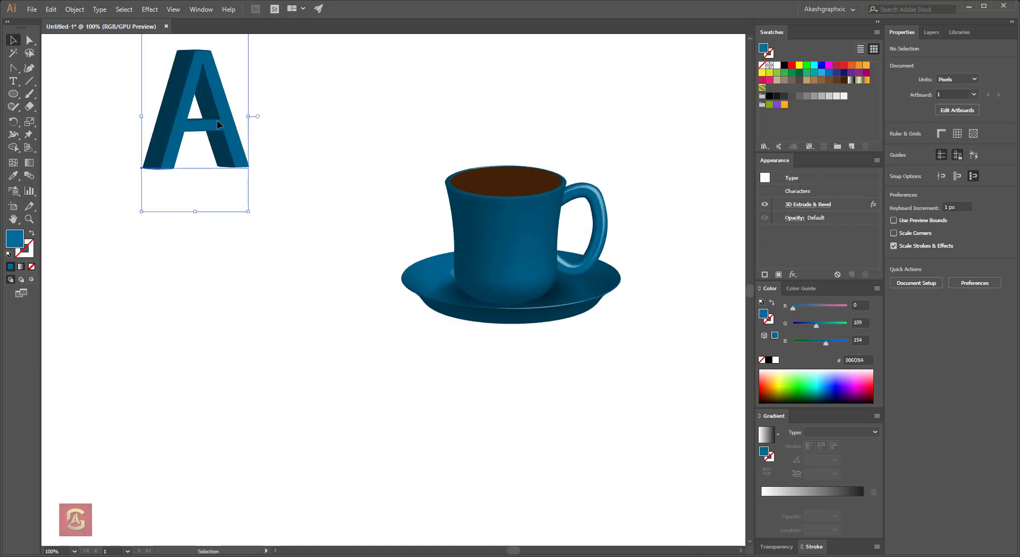
click(524, 279)
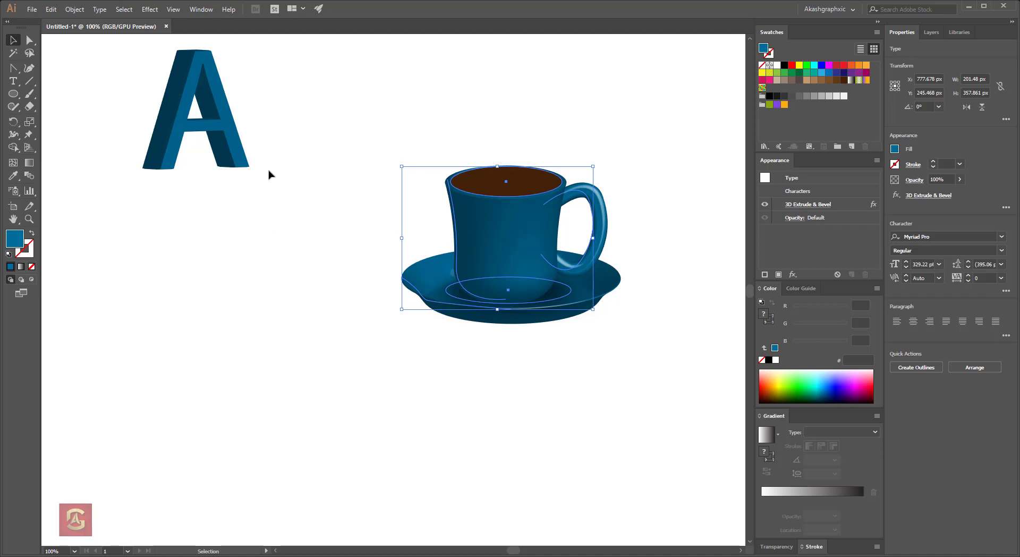
click(246, 159)
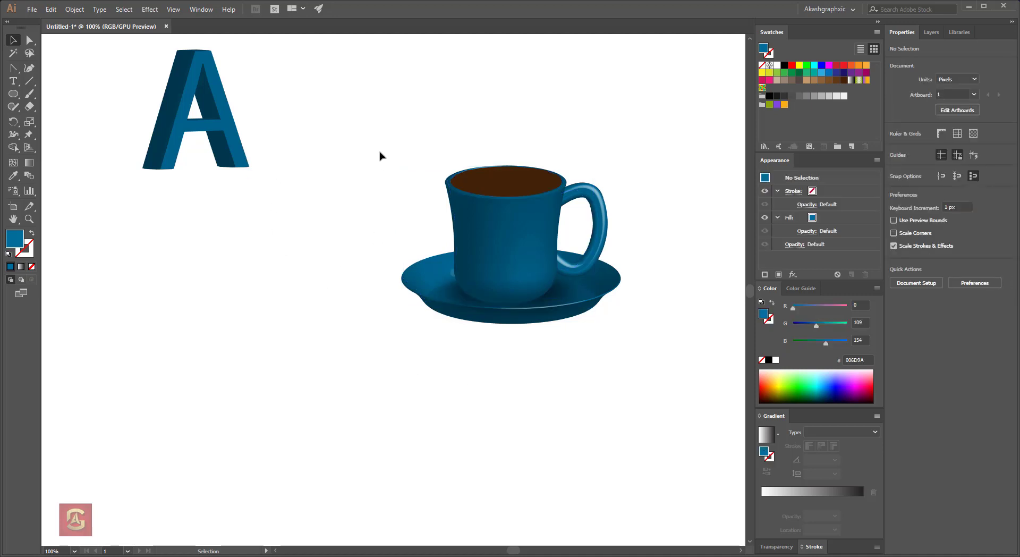
drag(381, 153, 624, 388)
drag(540, 218, 569, 181)
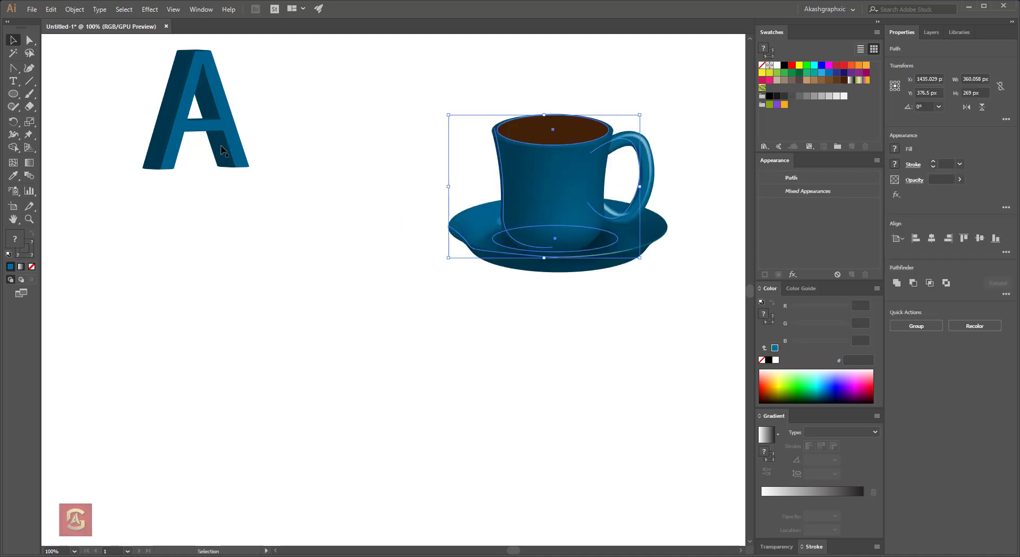
Drag the 3D letter A next to the cup.
drag(262, 164, 427, 208)
click(383, 296)
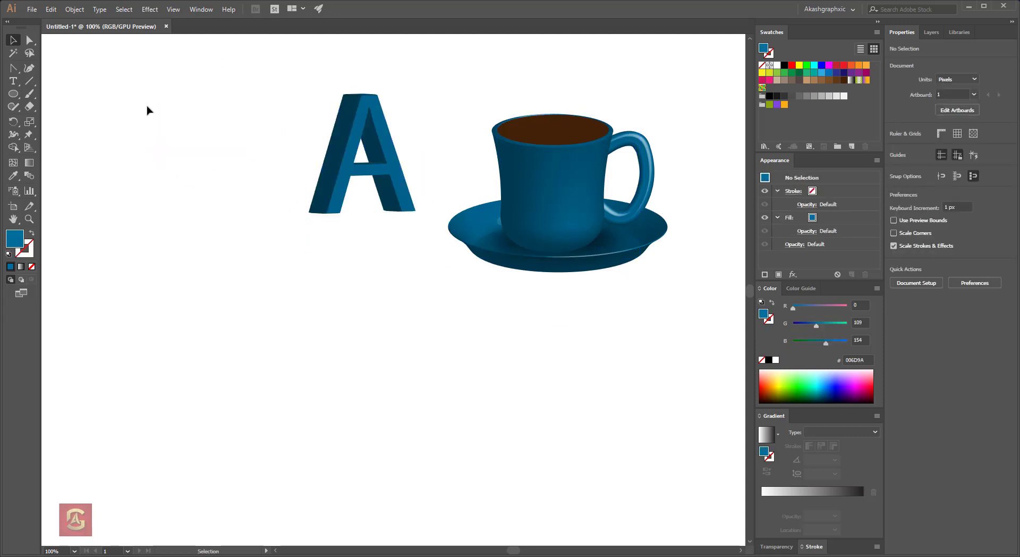
click(149, 9)
mouse_move(159, 70)
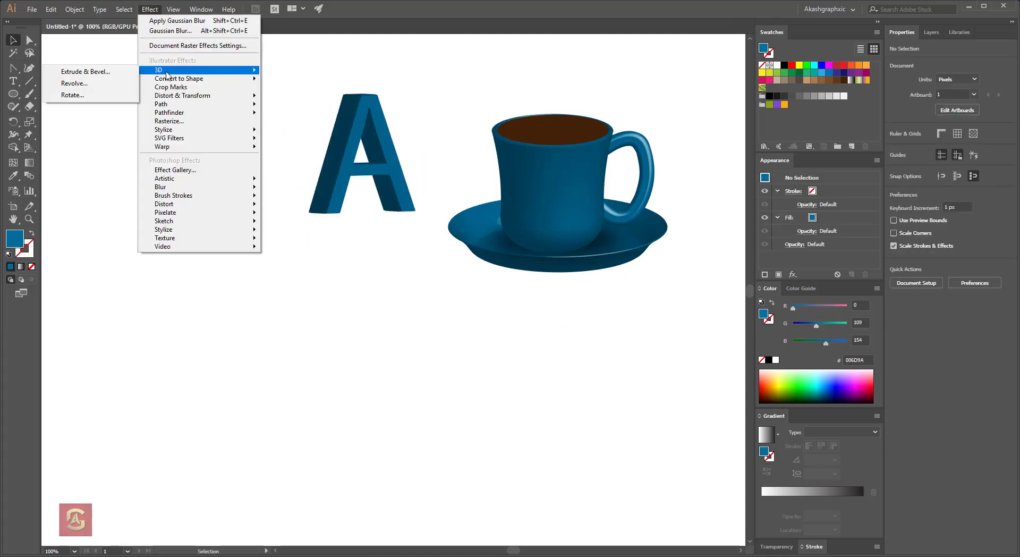
click(77, 175)
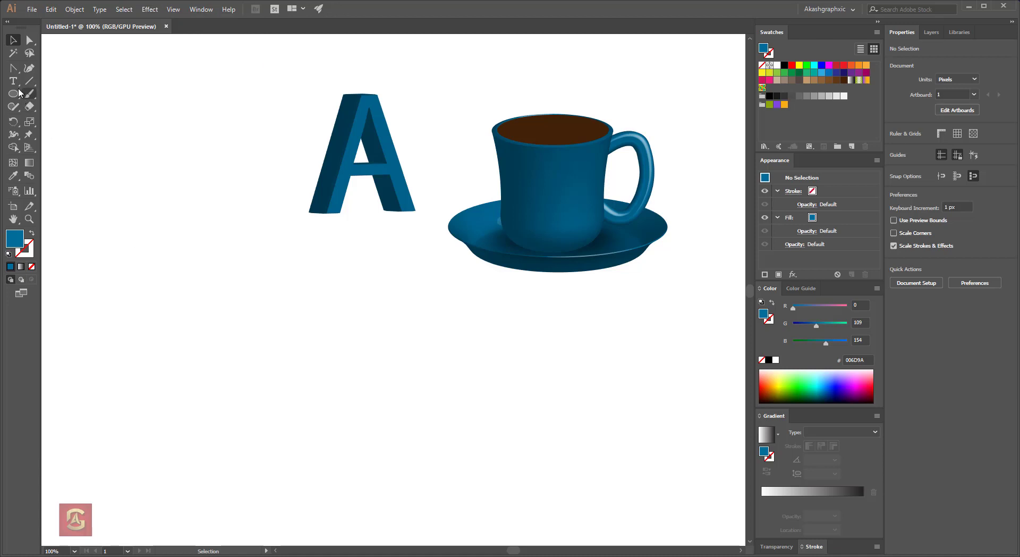
click(14, 93)
Draw a rectangle below the letter A and fill it green 68C800.
click(74, 94)
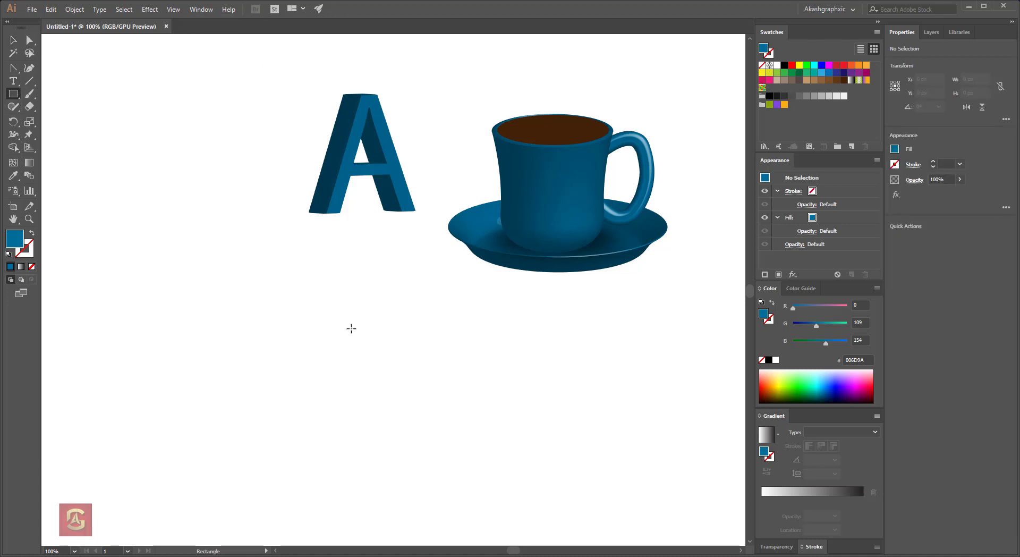
drag(343, 295, 502, 397)
click(836, 384)
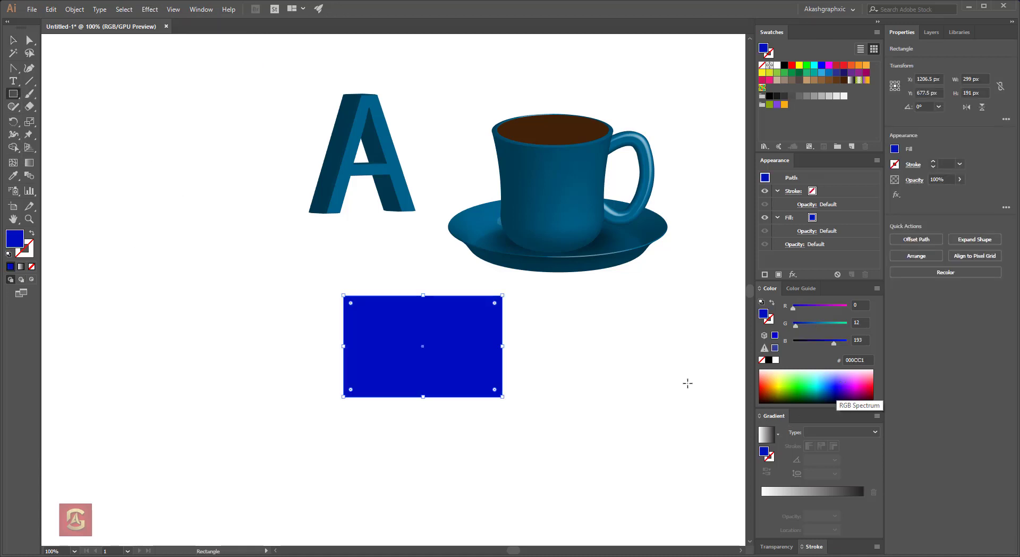
click(791, 385)
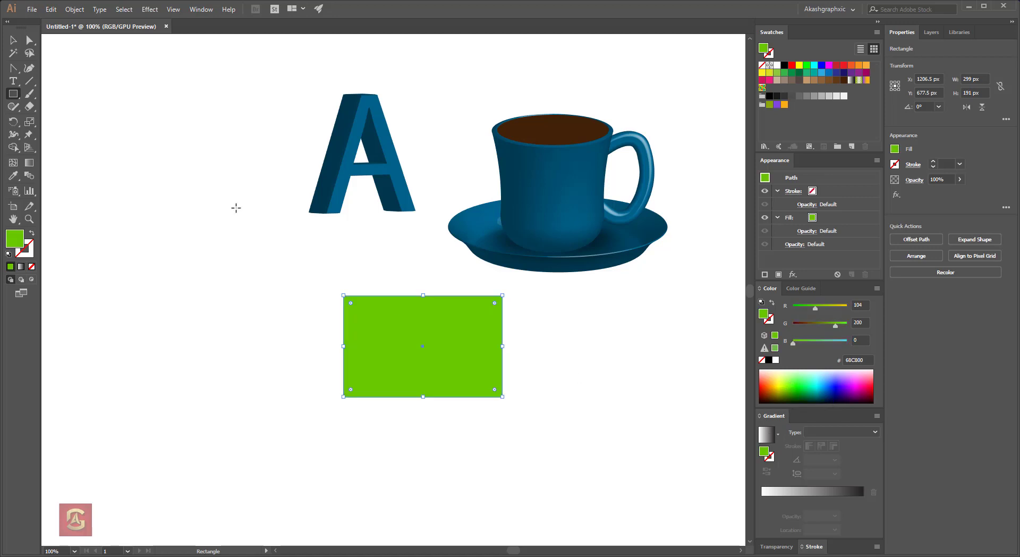
Tilt the green rectangle with a custom 3D Rotate angle and move it left of the A.
click(153, 10)
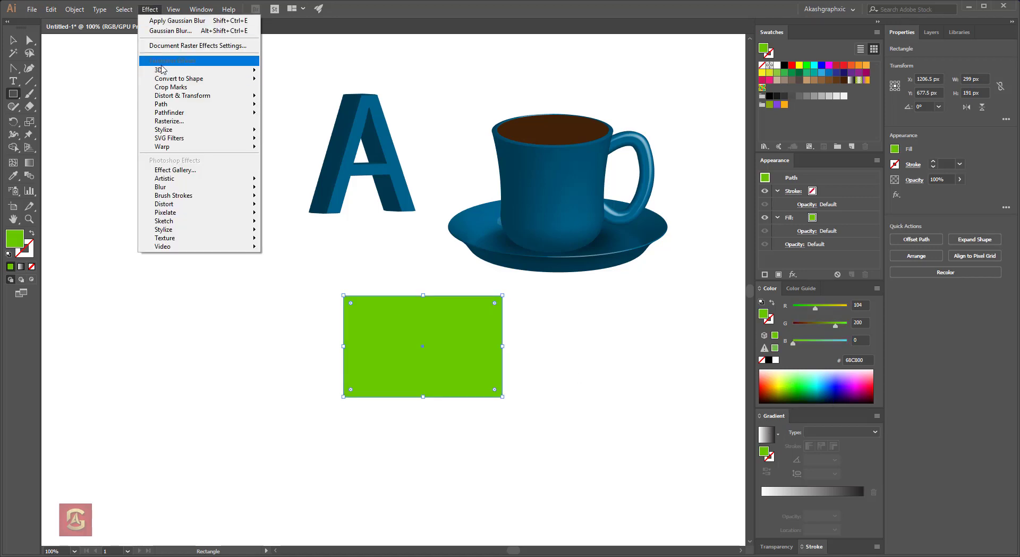
mouse_move(183, 70)
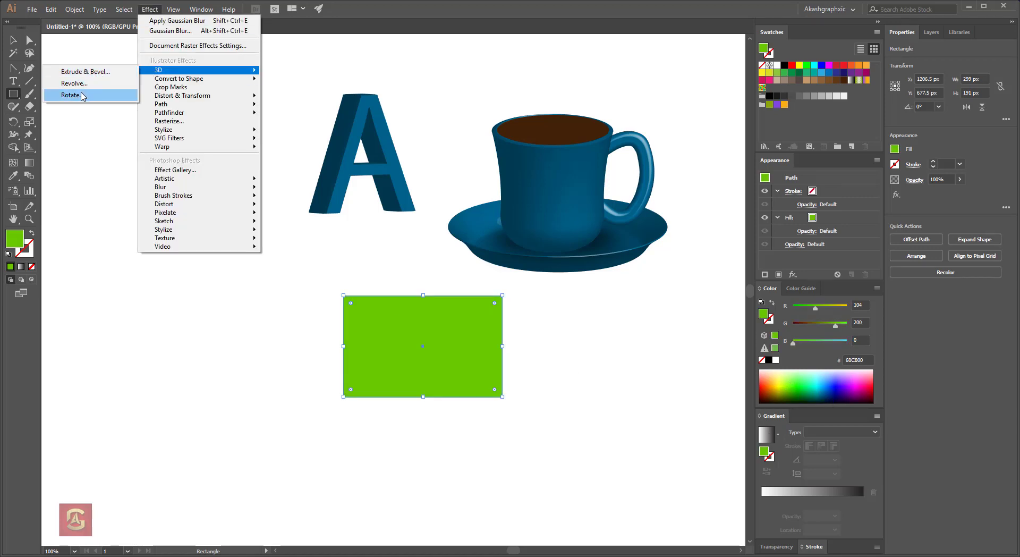
click(83, 95)
click(664, 258)
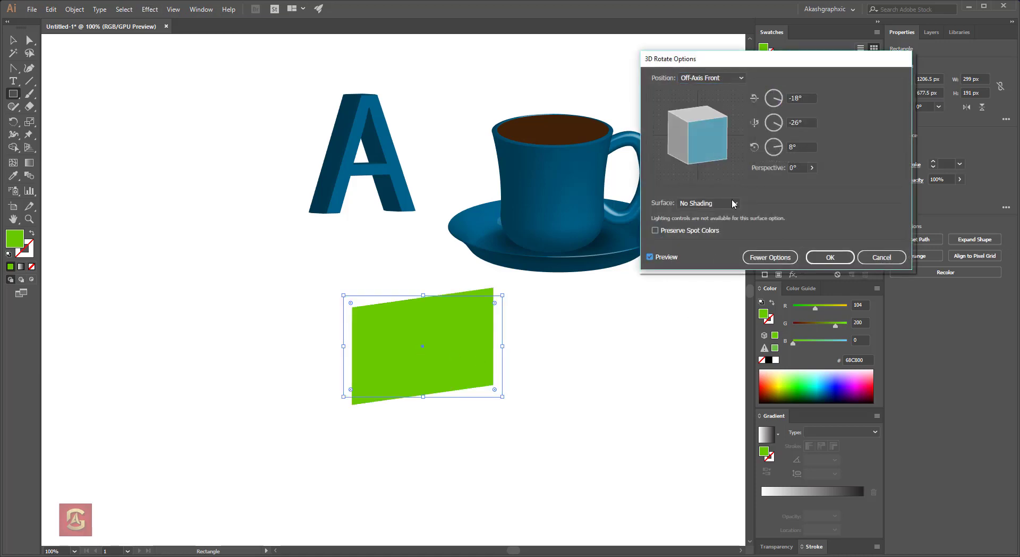
mouse_move(707, 134)
mouse_down()
mouse_move(690, 140)
mouse_move(710, 149)
mouse_move(691, 126)
mouse_move(685, 140)
mouse_move(742, 145)
mouse_move(698, 183)
mouse_up()
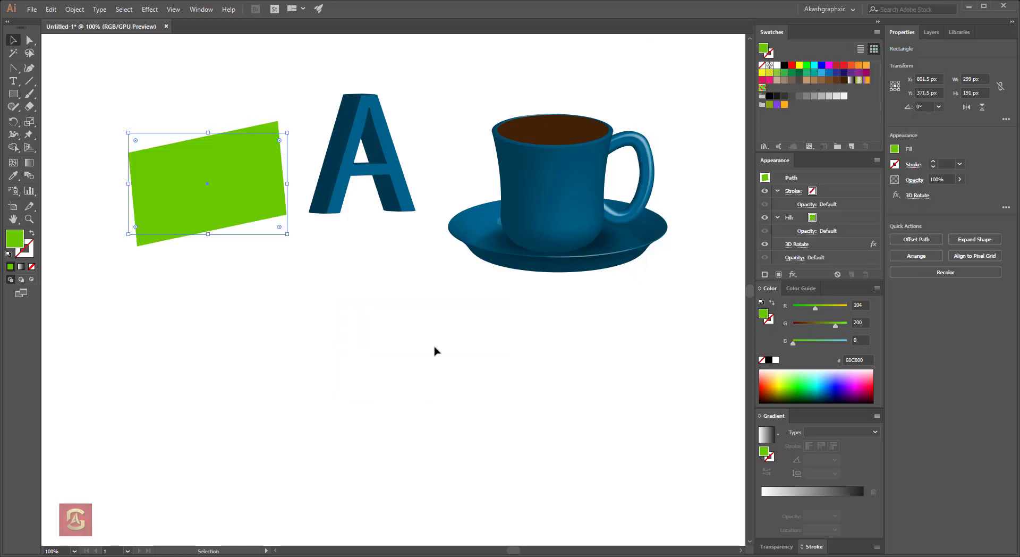
click(577, 174)
click(227, 179)
drag(225, 177, 208, 177)
click(502, 364)
click(515, 212)
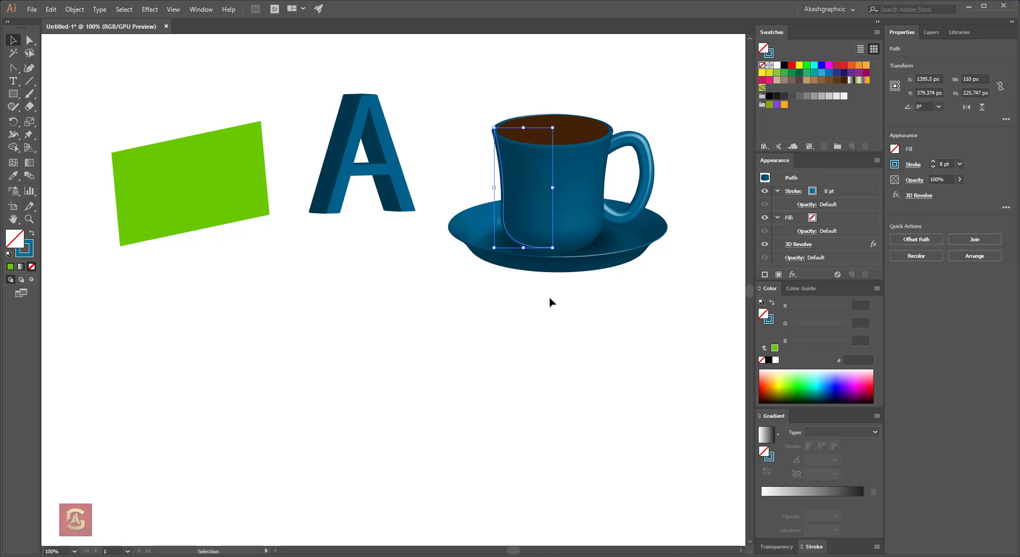
Reopen the mug body's 3D Revolve options with preview on.
click(566, 295)
click(556, 203)
click(201, 9)
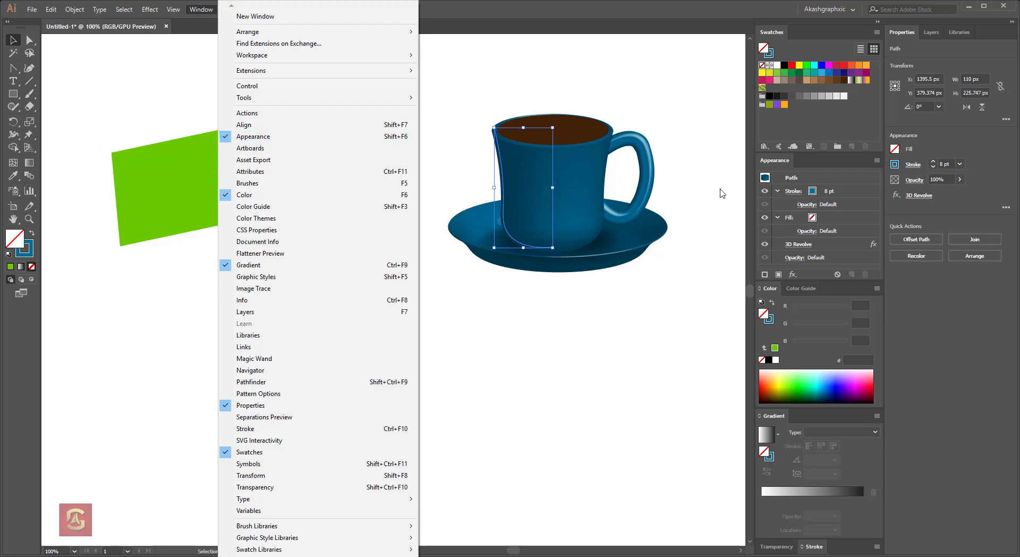
click(790, 177)
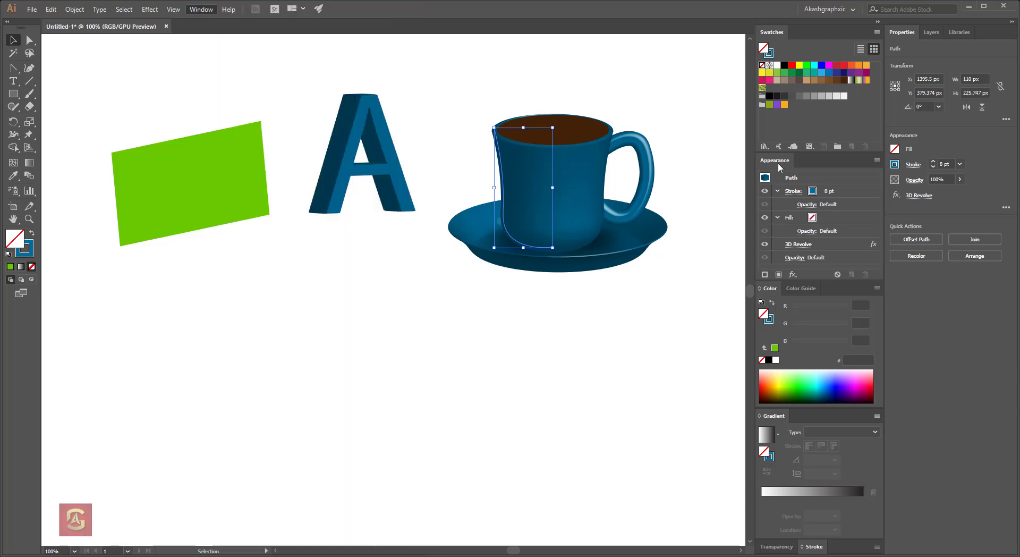
click(795, 246)
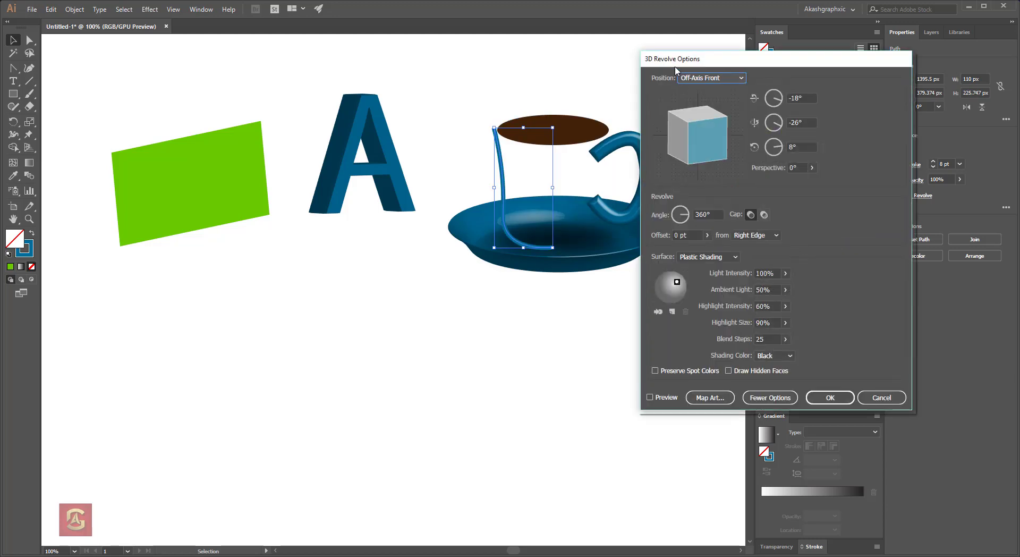
drag(676, 68, 726, 58)
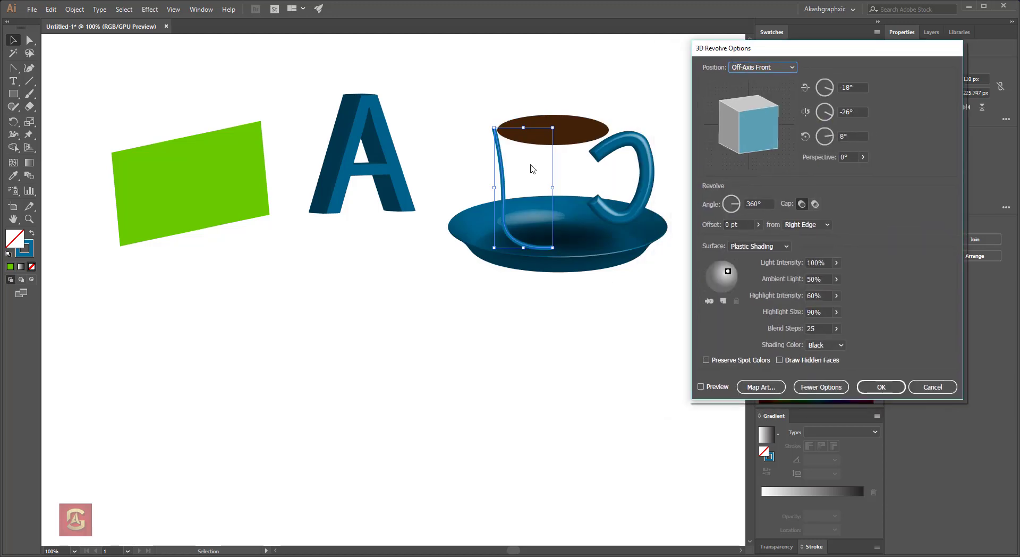
click(701, 387)
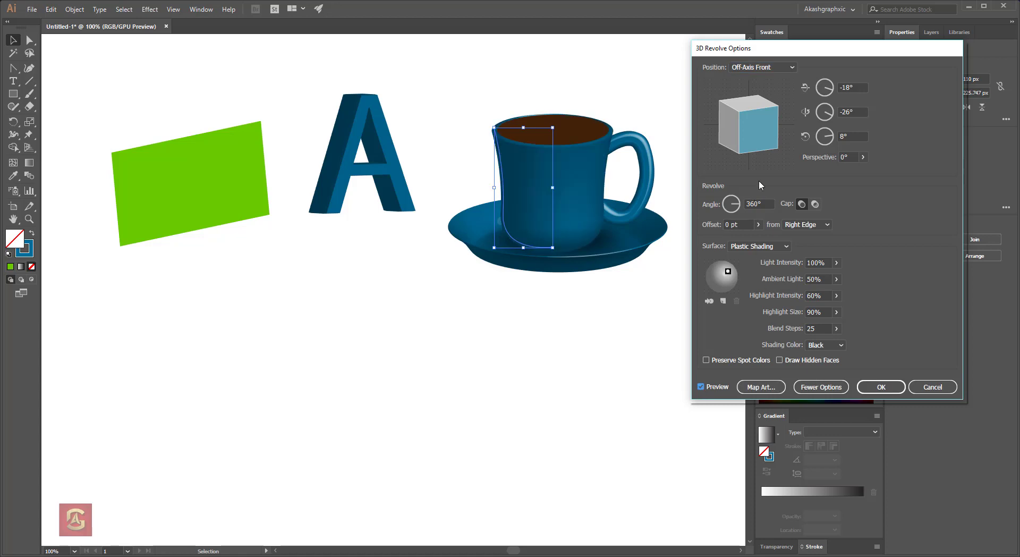
Browse Map Art symbols, leave None, cancel Map Art and close 3D Revolve Options.
click(758, 388)
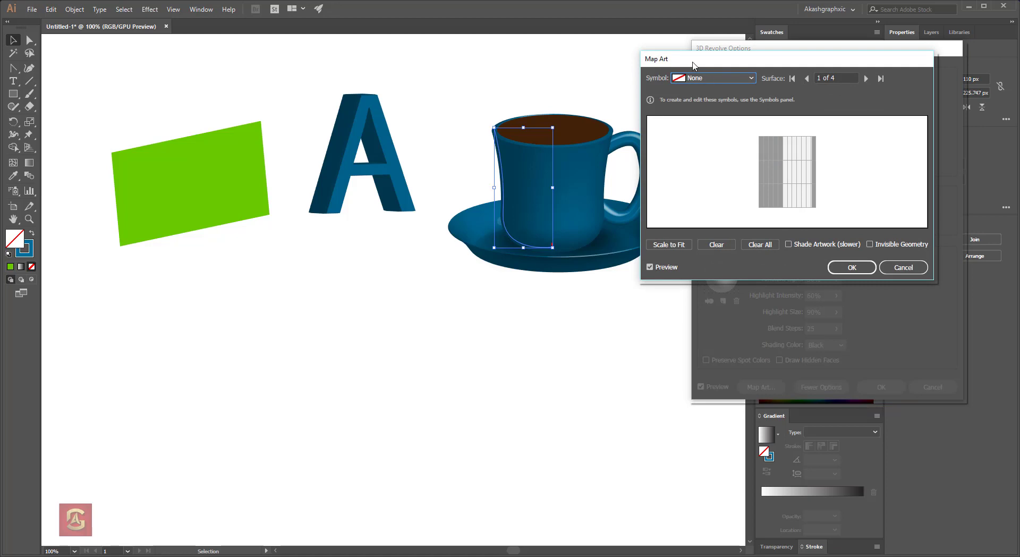
drag(693, 66, 759, 66)
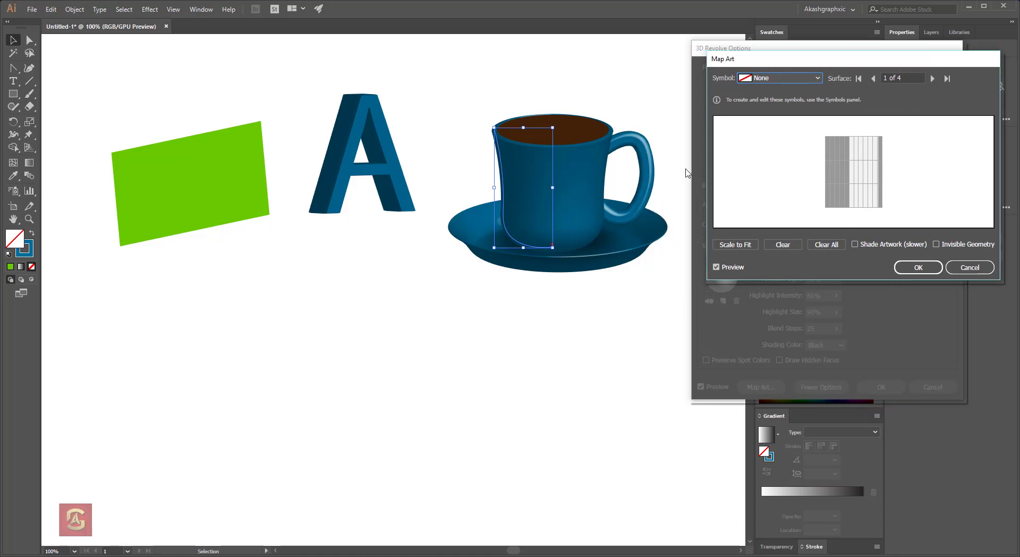
click(933, 78)
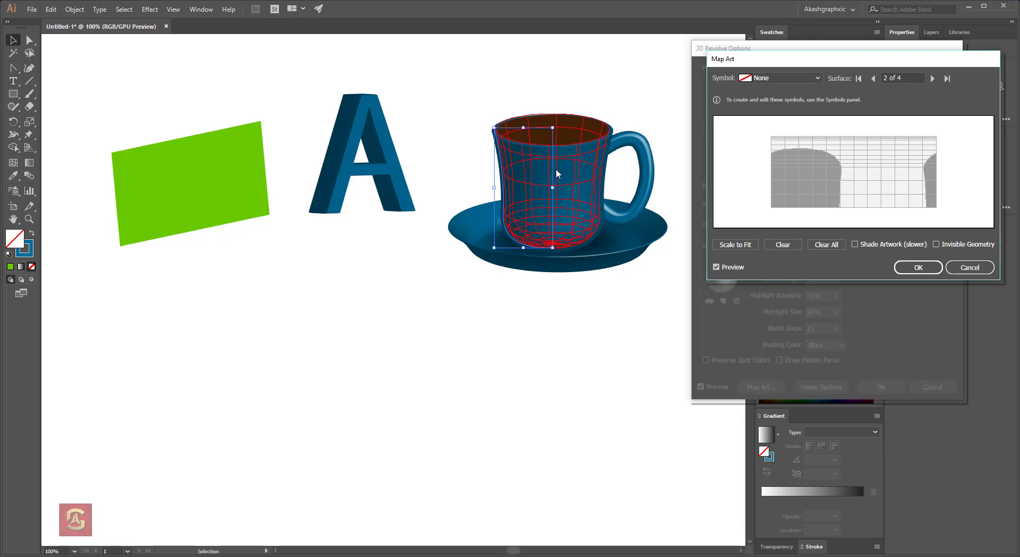
click(761, 78)
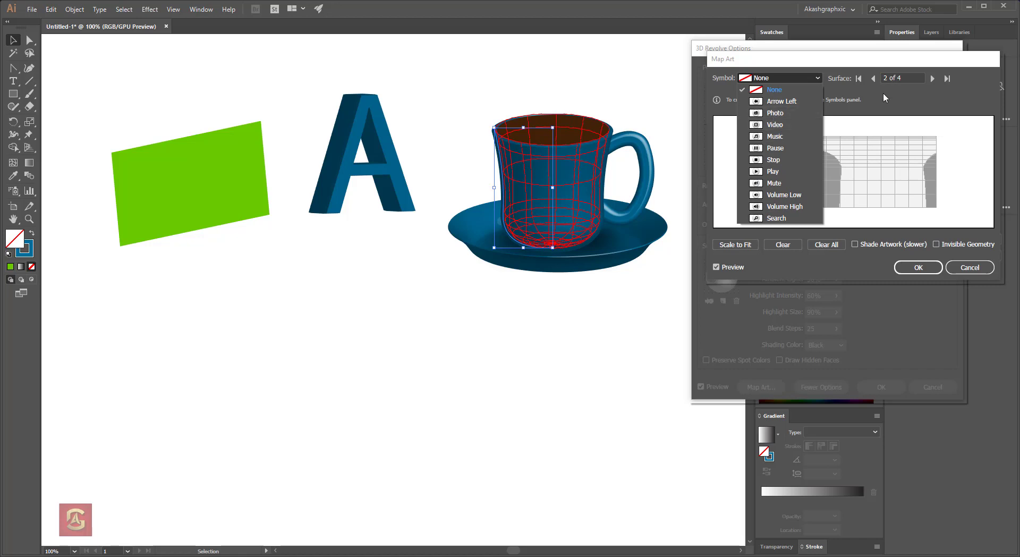
click(775, 79)
click(968, 265)
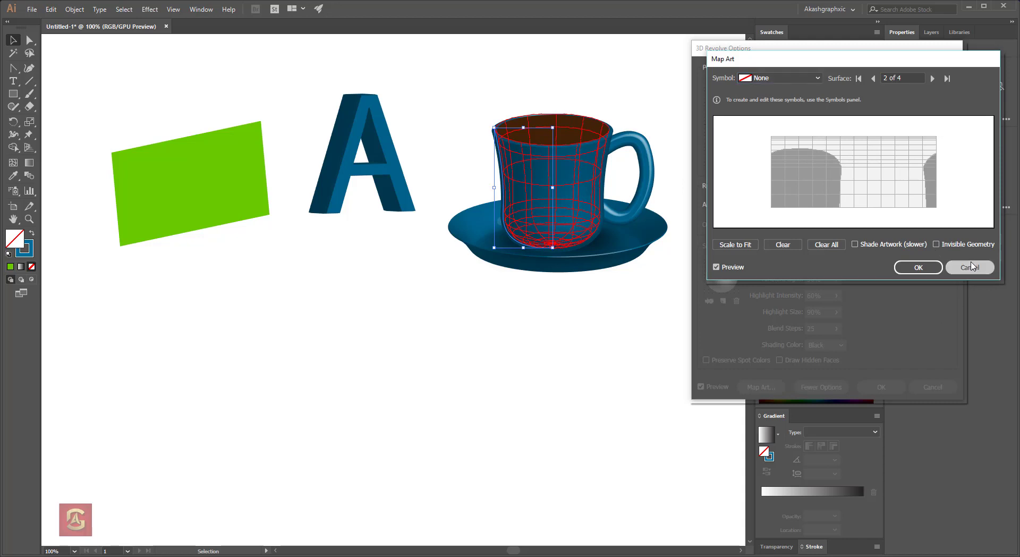
click(970, 267)
click(932, 388)
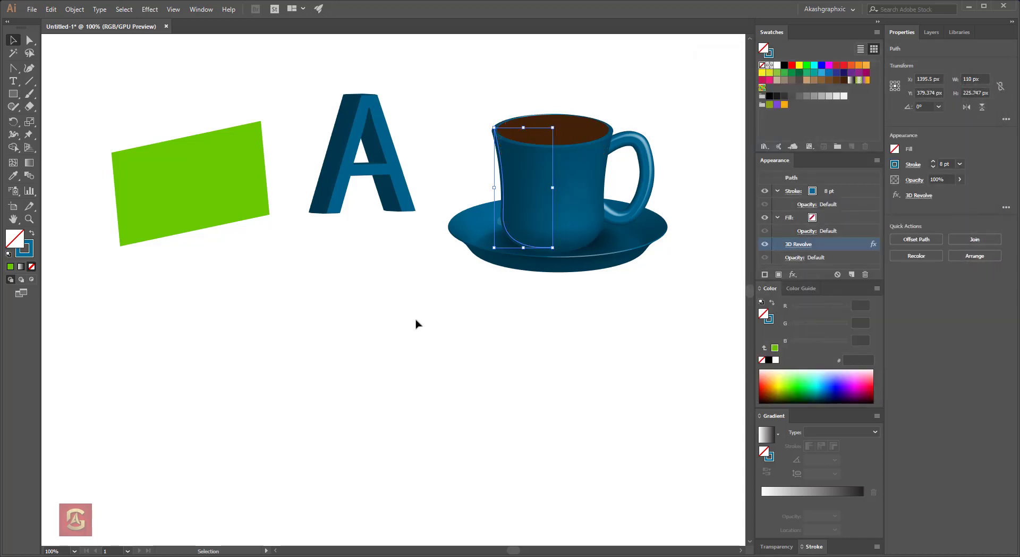
Draw a long thin red rectangle with no stroke near the page's top right.
click(608, 364)
scroll(609, 364, right, 2)
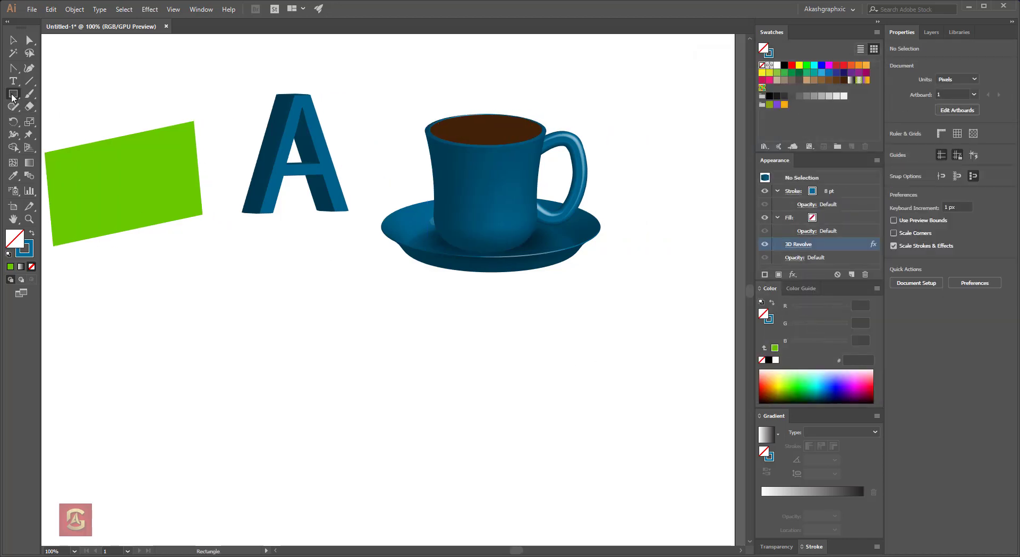
drag(13, 94, 39, 98)
click(43, 96)
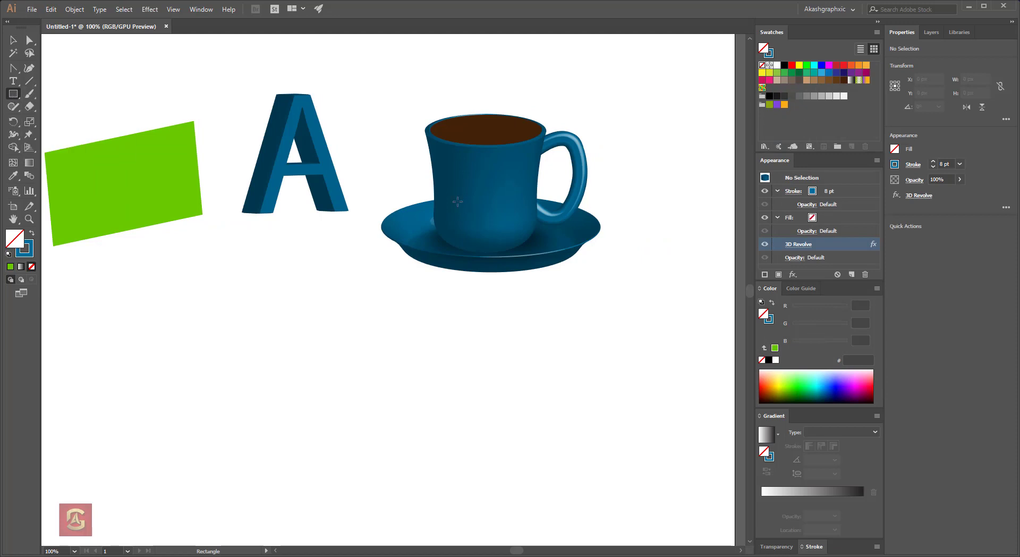
drag(562, 56, 718, 82)
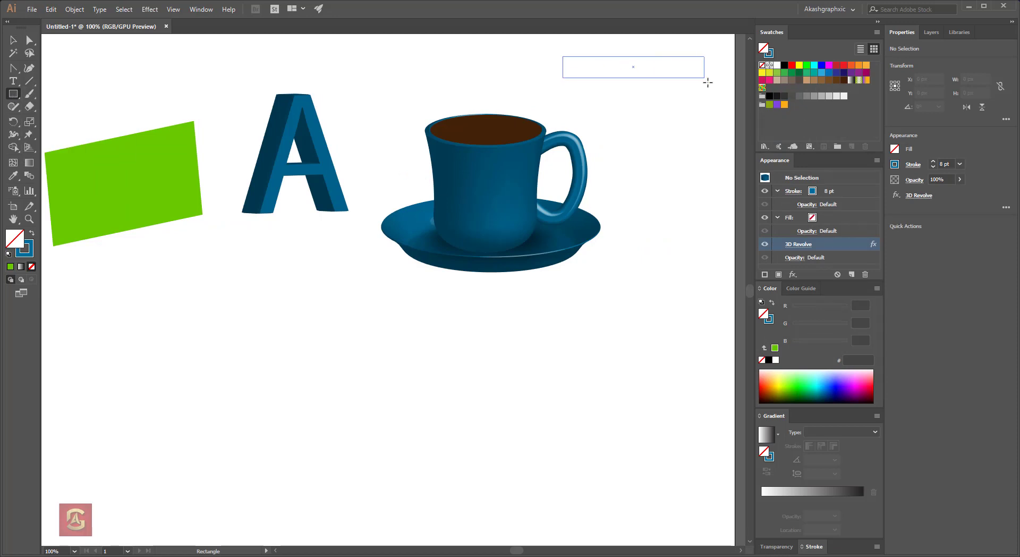
click(843, 66)
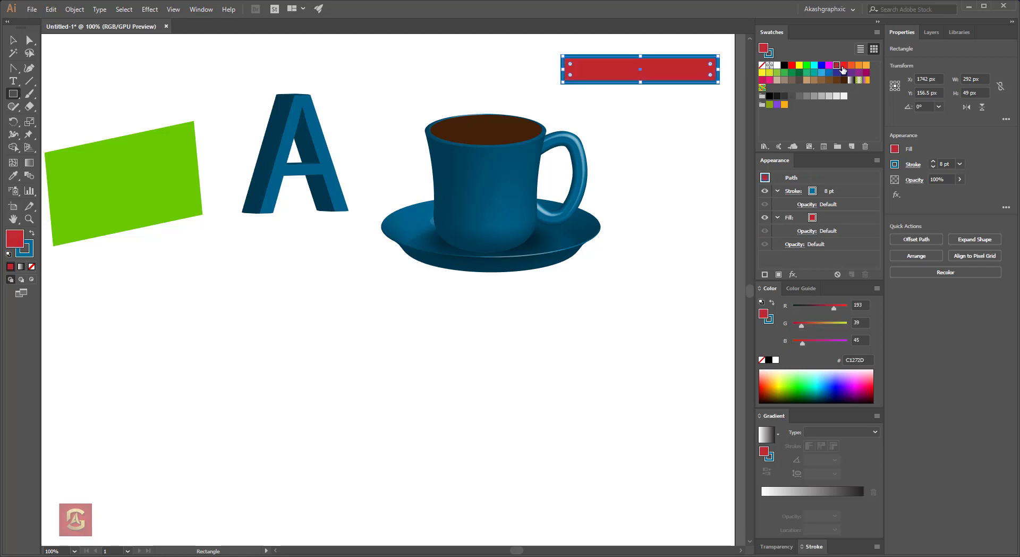
click(31, 266)
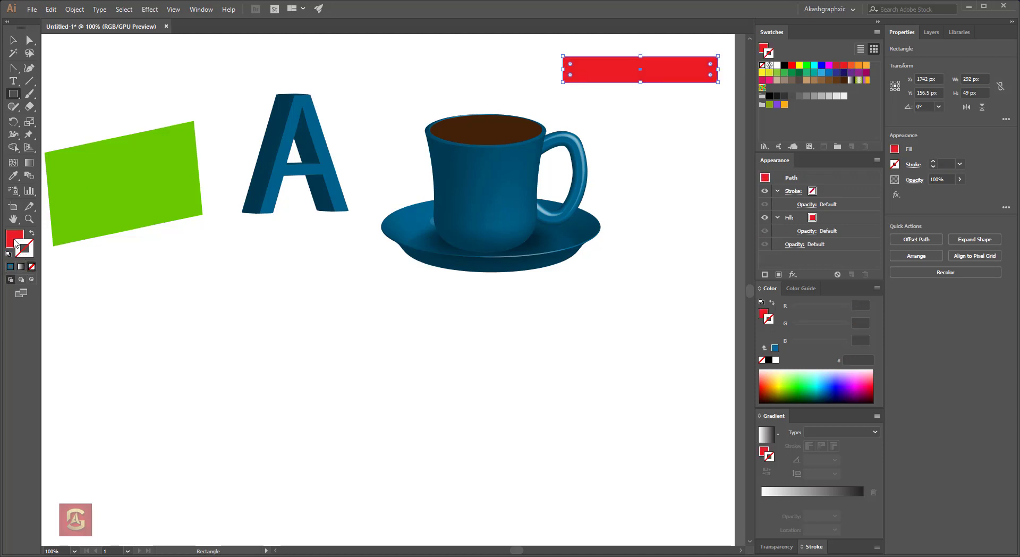
key(v)
click(364, 117)
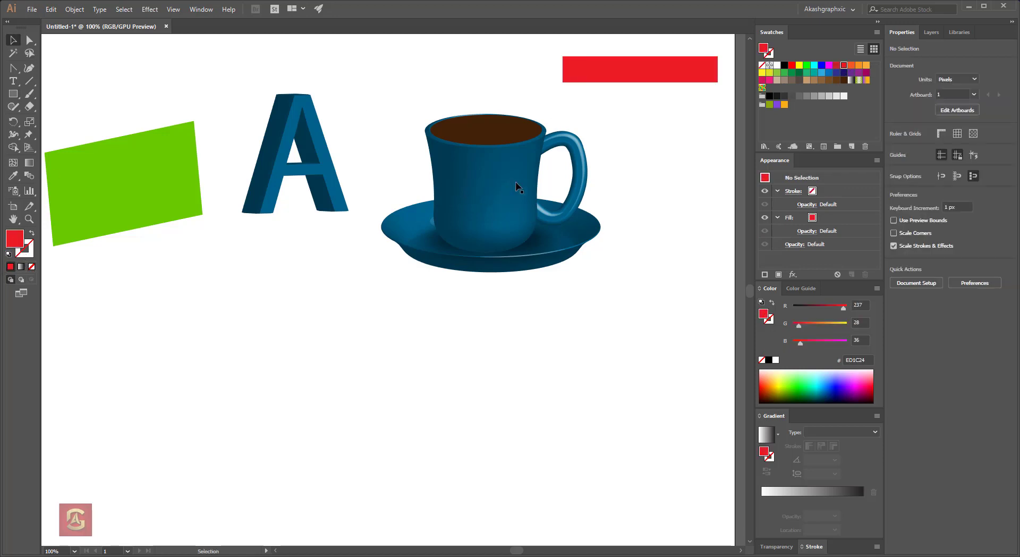
click(639, 77)
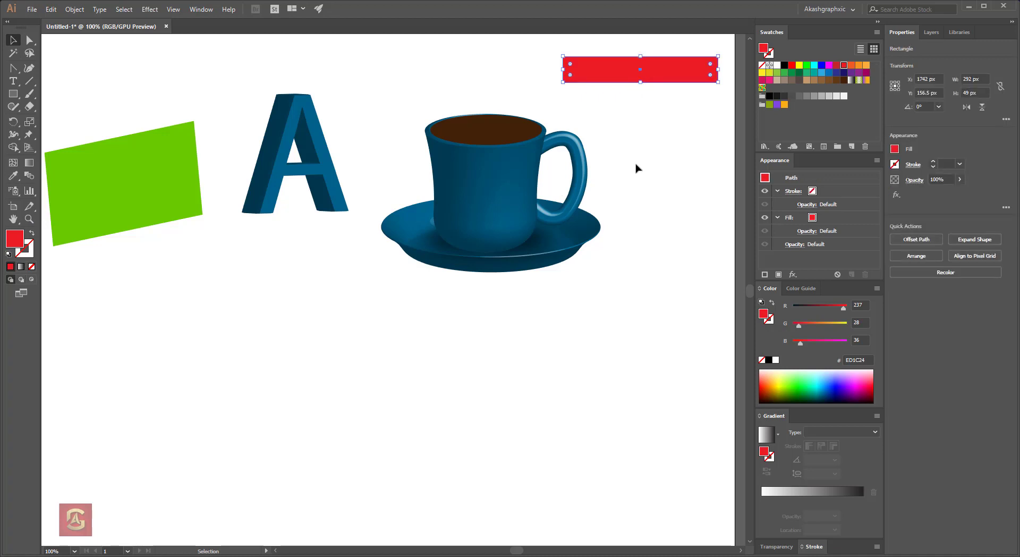
Save the red rectangle as a symbol named 'banner' in the Symbols panel, then delete it.
click(196, 11)
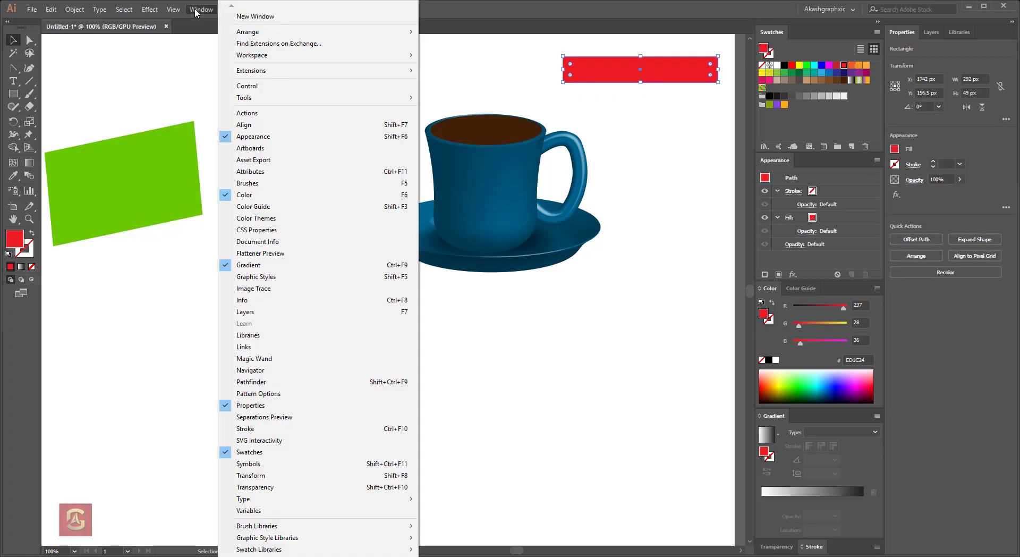
click(264, 465)
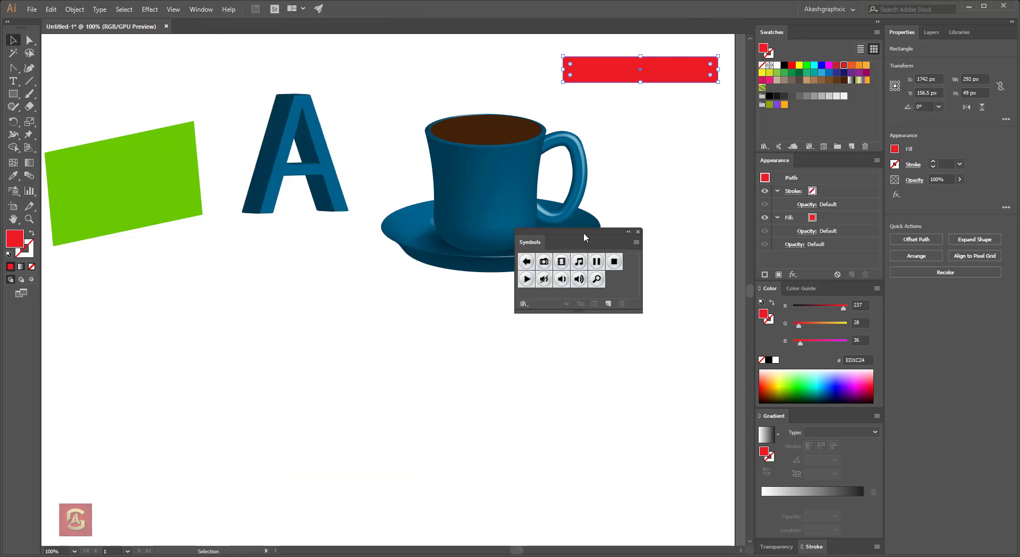
drag(585, 234, 684, 208)
drag(665, 71, 729, 253)
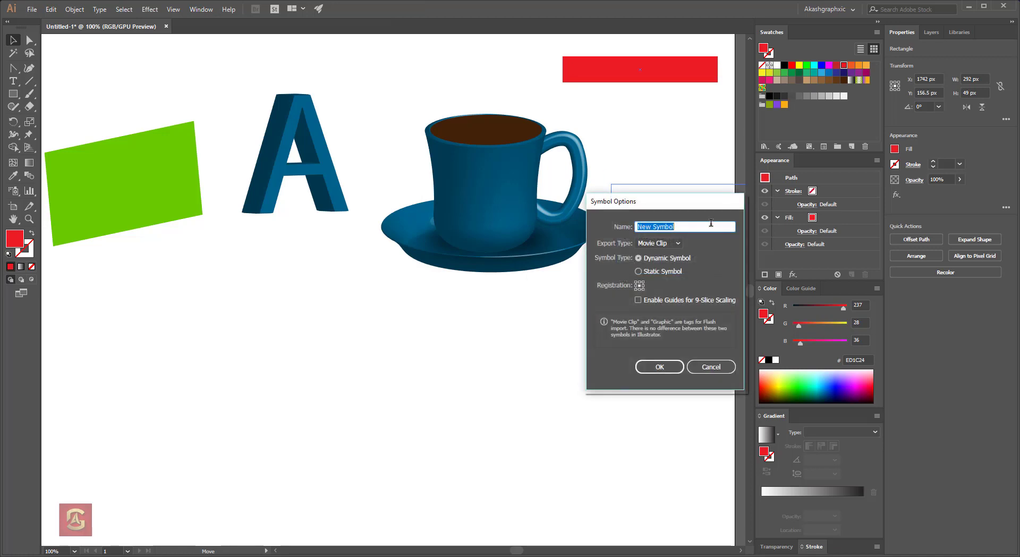
text(banner)
click(660, 366)
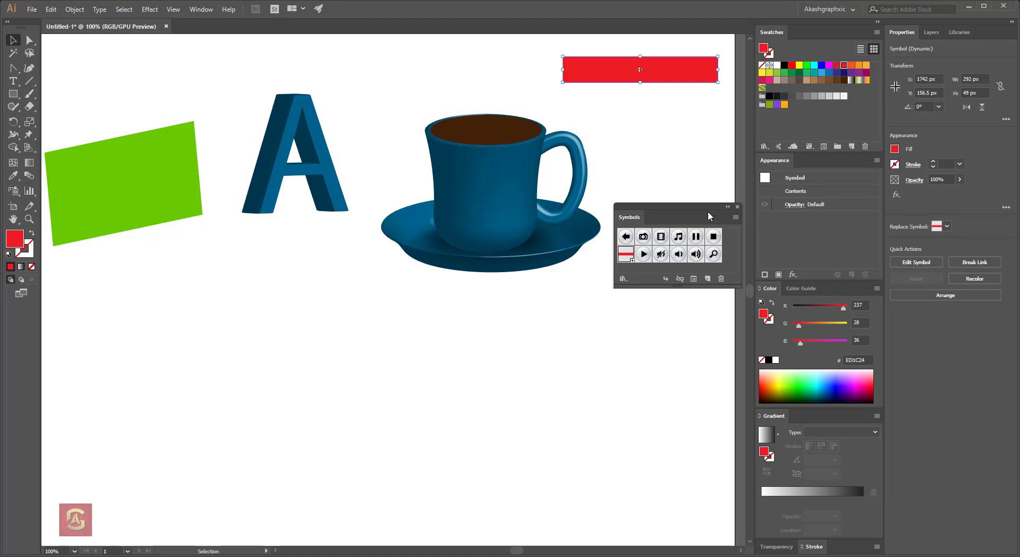
click(738, 206)
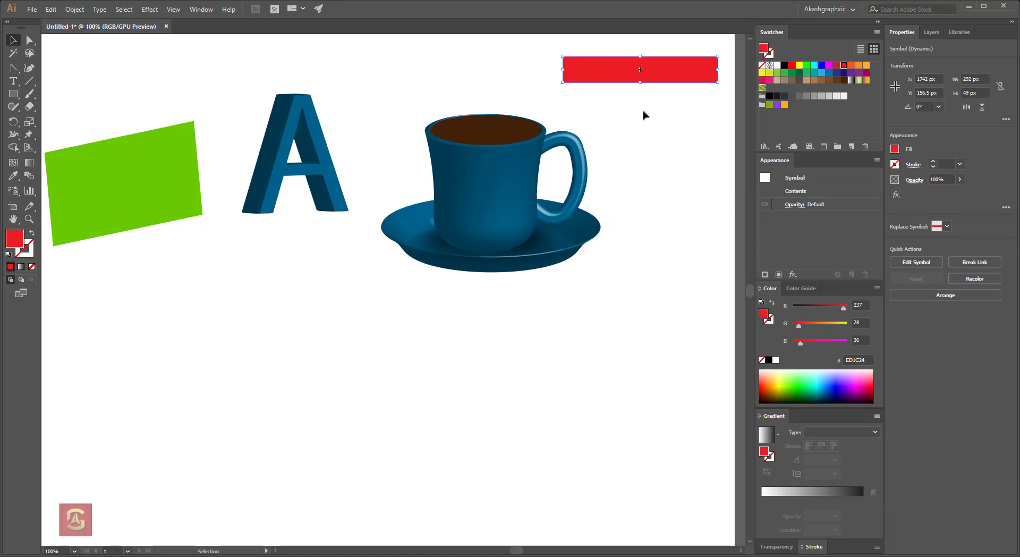
key(Delete)
click(515, 167)
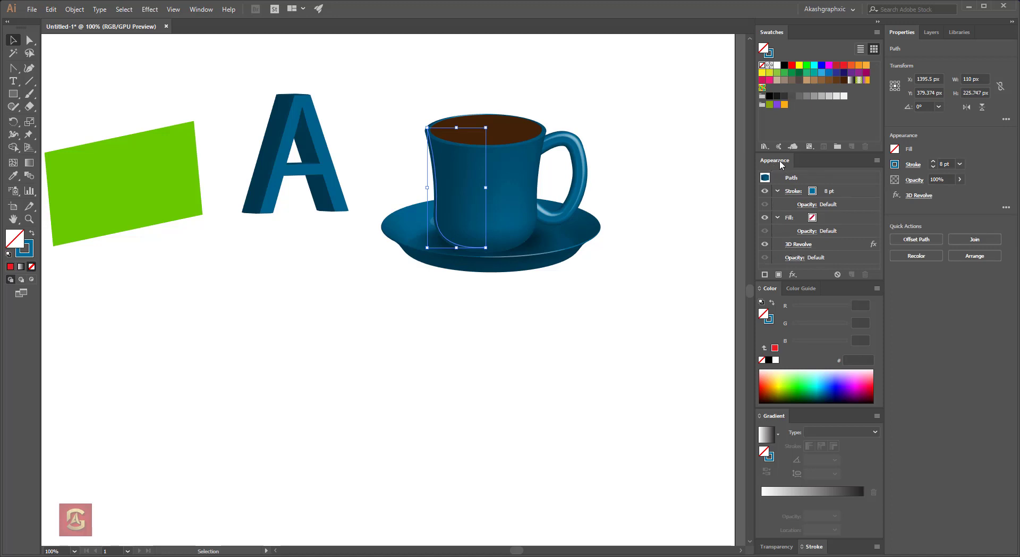
Reopen the mug's 3D Revolve with preview, then trial the banner on surface 2 and clear it.
click(793, 244)
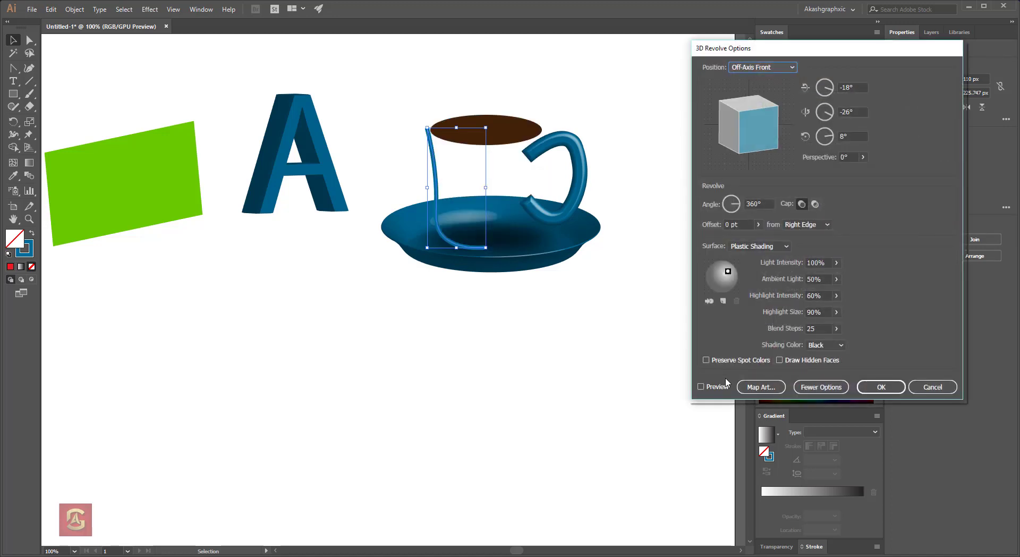
click(702, 386)
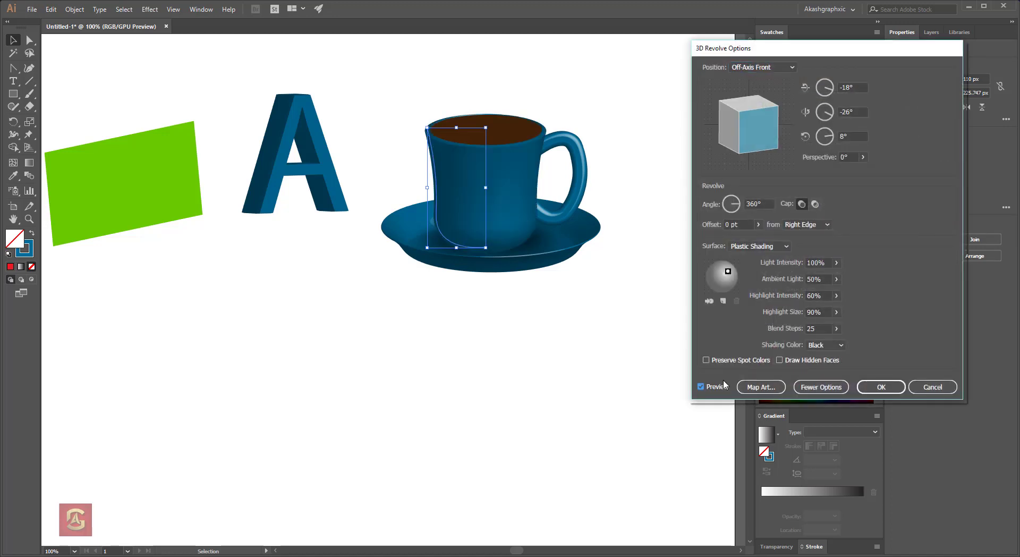
click(761, 387)
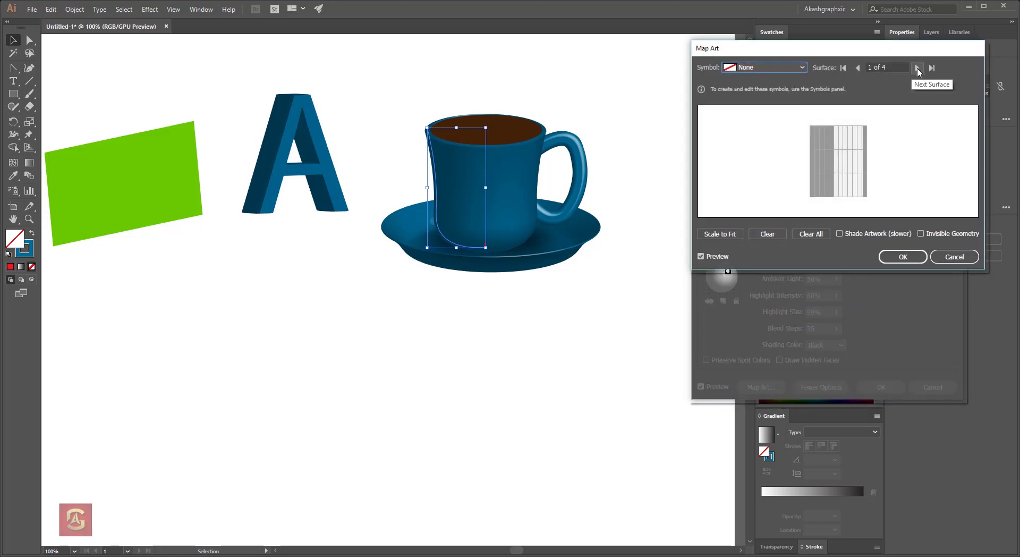
click(917, 67)
click(765, 68)
click(770, 160)
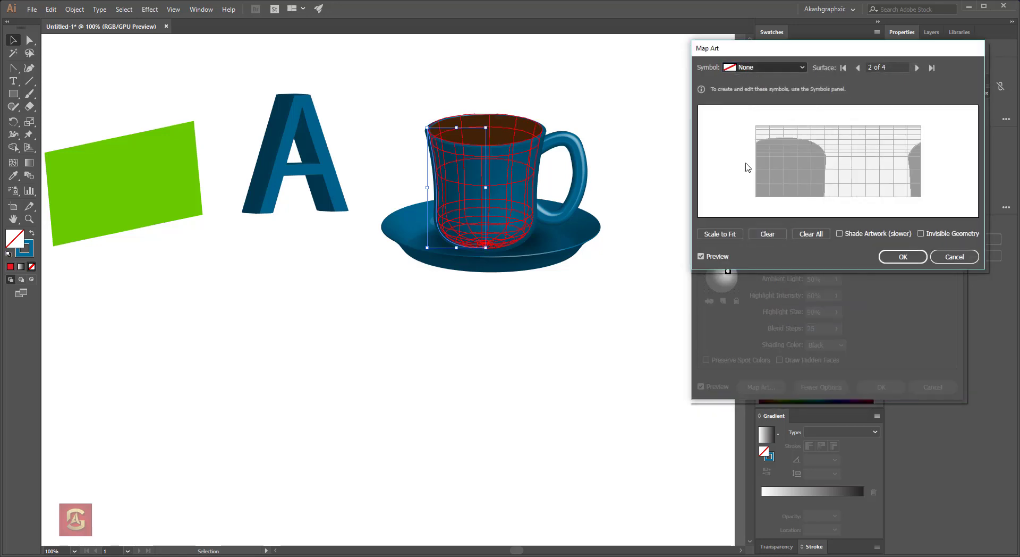
drag(836, 161, 858, 160)
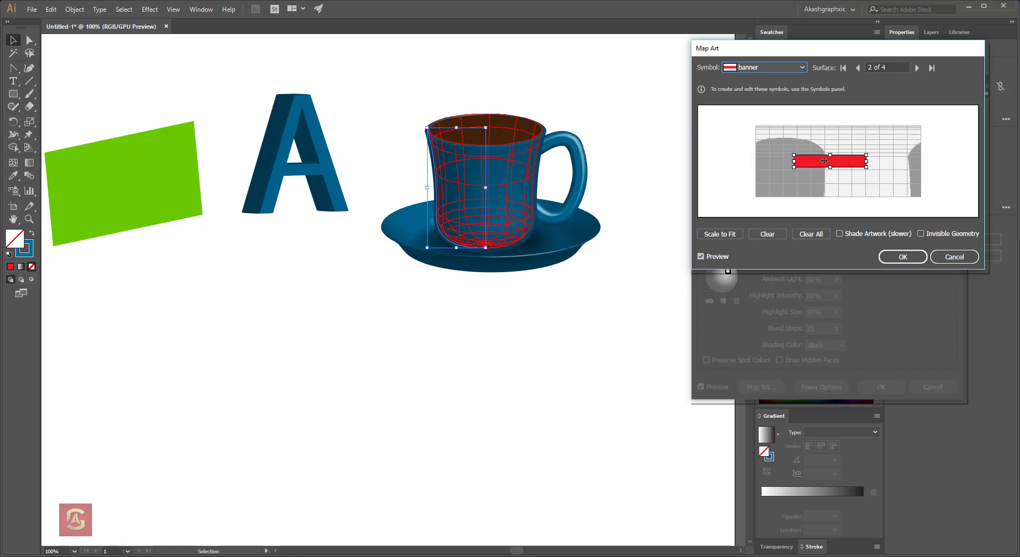
click(762, 238)
Map the banner symbol onto surface 3 of 4, shift it near the top, and turn on Shade Artwork.
click(917, 68)
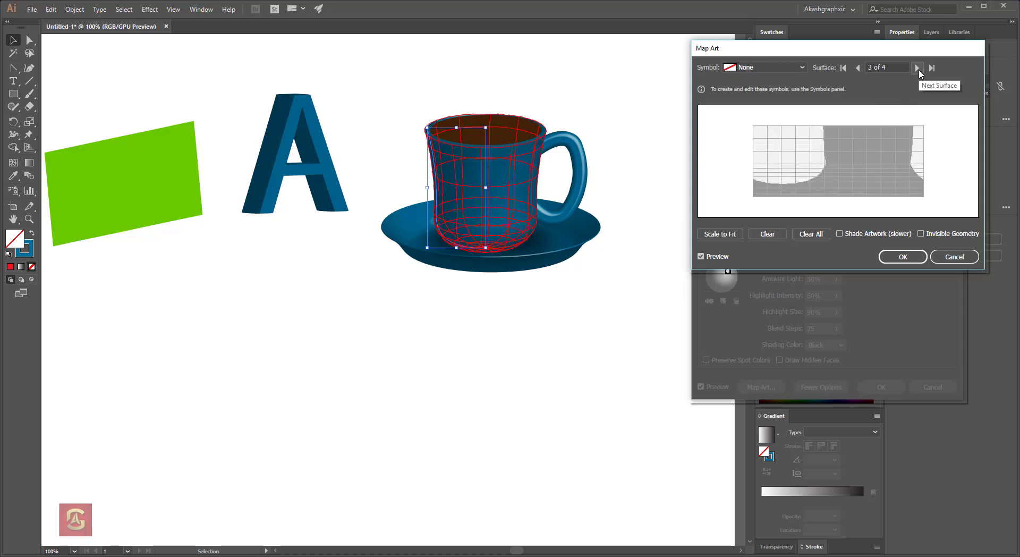
click(753, 68)
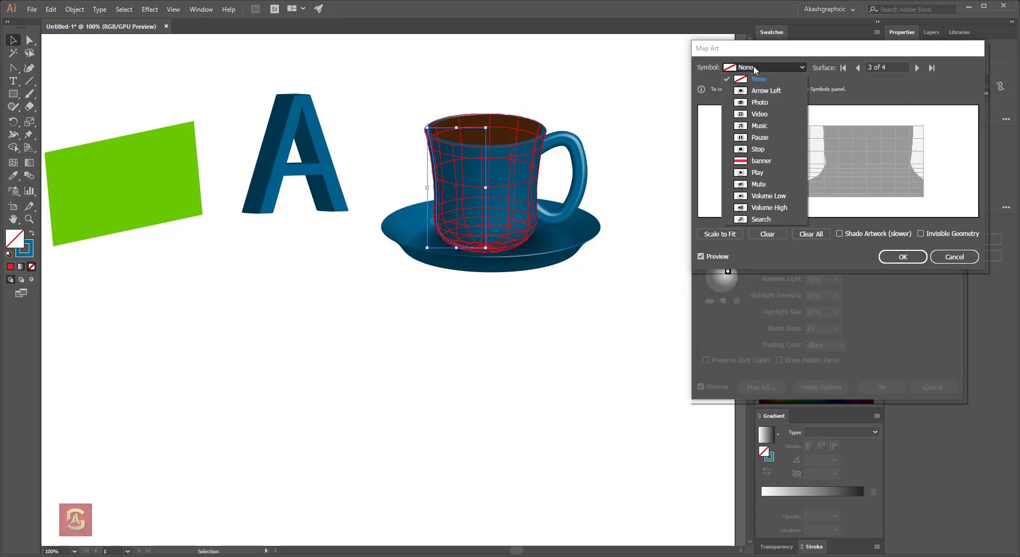
click(761, 160)
drag(827, 164, 777, 149)
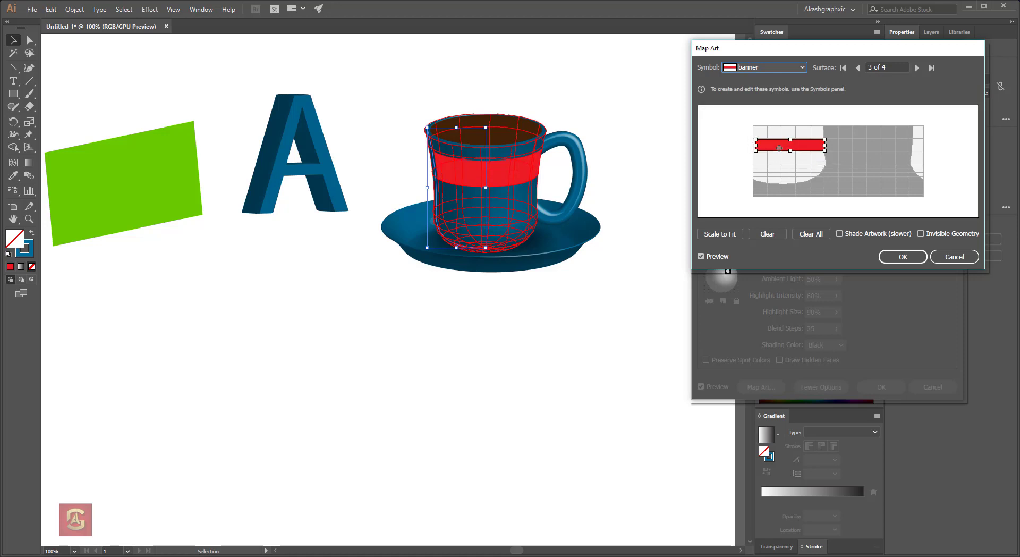
mouse_move(776, 148)
mouse_down()
mouse_move(834, 146)
mouse_move(793, 139)
mouse_up()
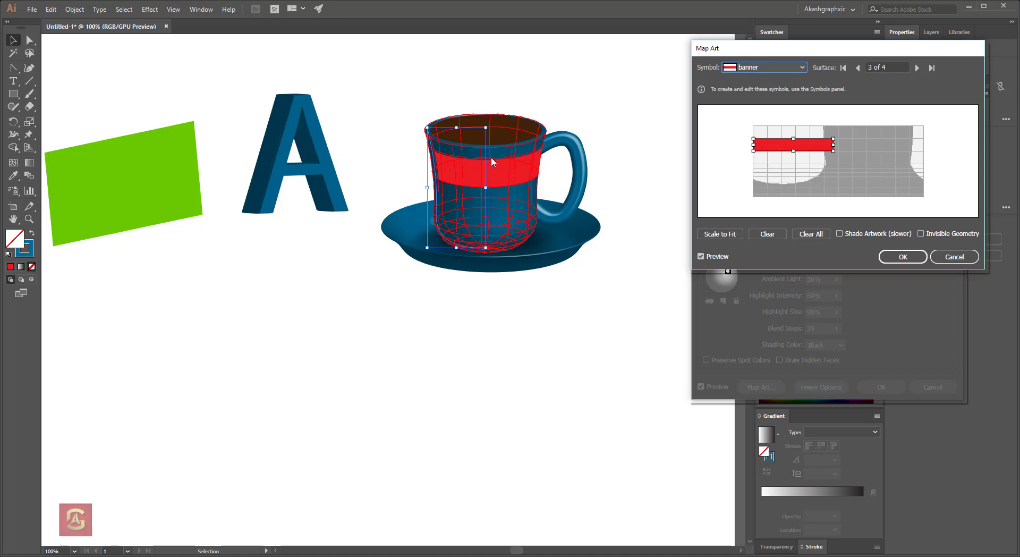
click(839, 234)
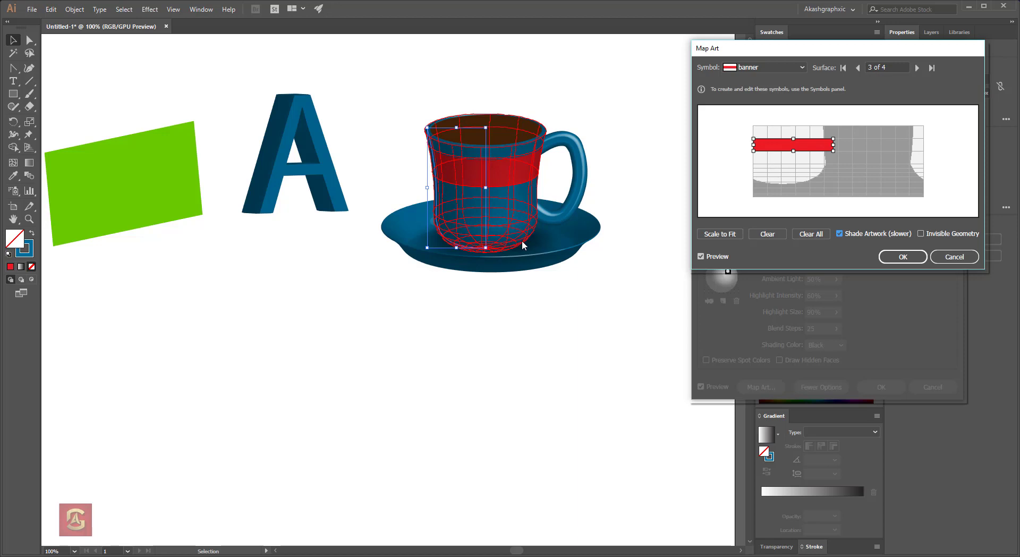
Toggle Invisible Geometry in Map Art, close both 3D dialogs and deselect the mug.
click(921, 233)
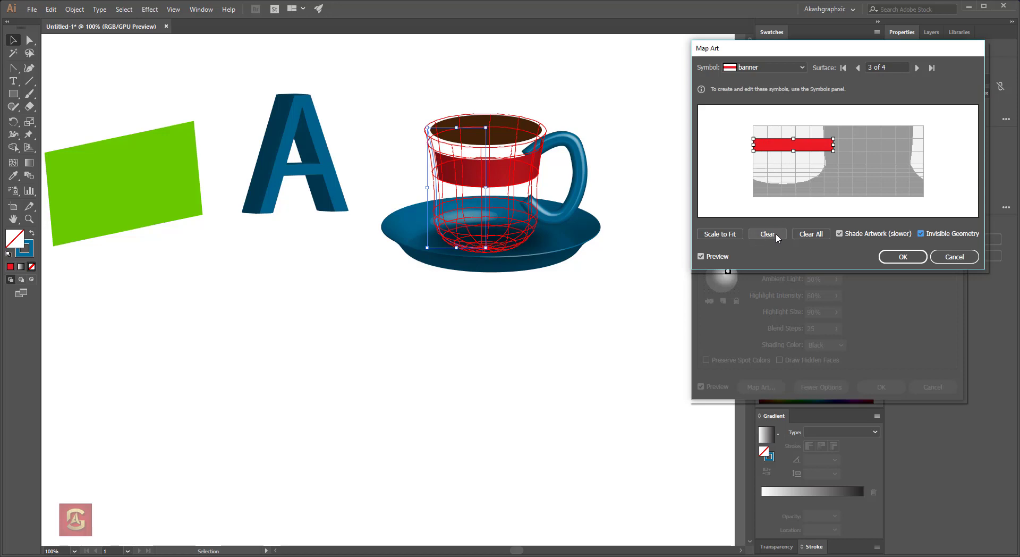
click(903, 257)
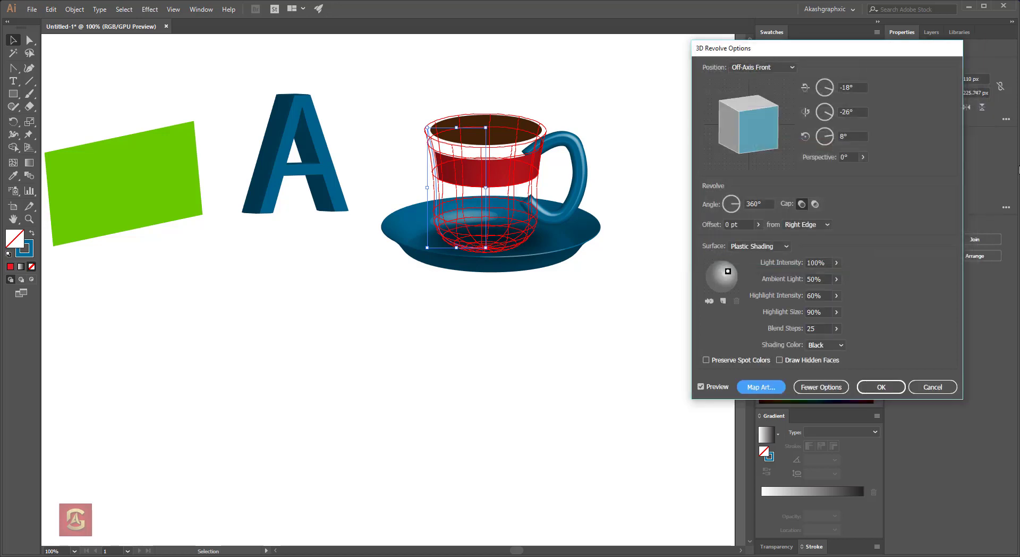
click(881, 387)
click(532, 365)
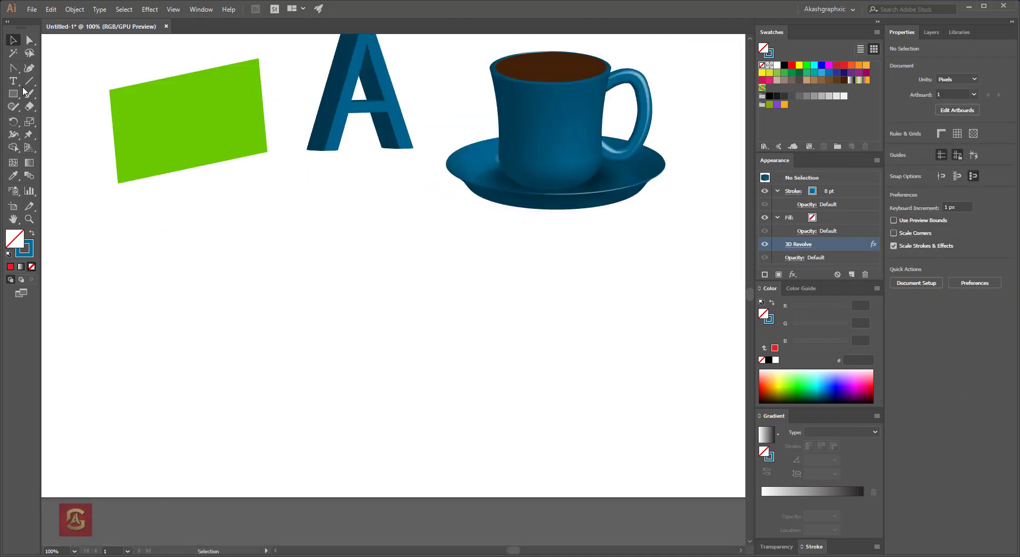
Draw a circle filled grey #999999 with no stroke and move it left.
drag(13, 93, 54, 121)
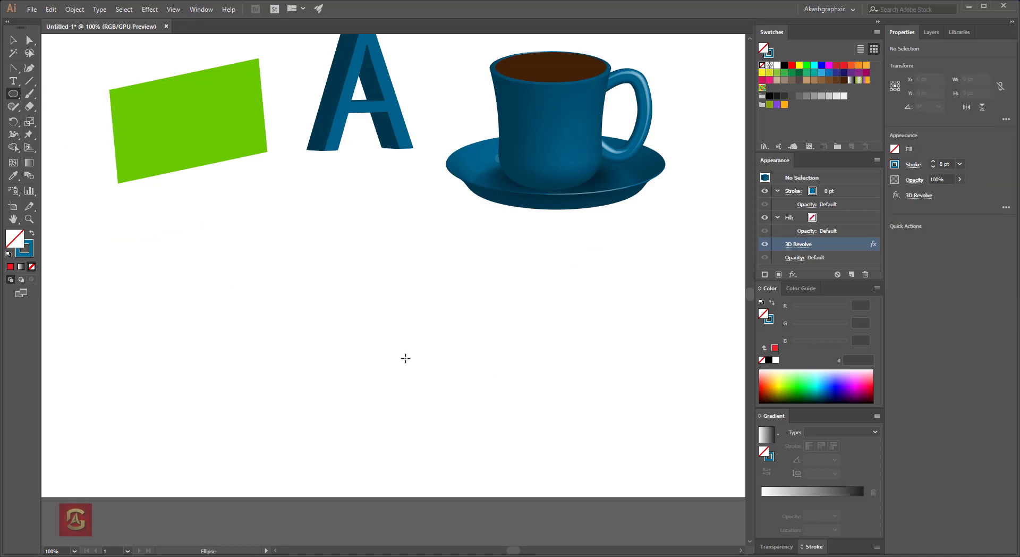
mouse_move(362, 273)
mouse_down()
mouse_move(437, 395)
mouse_move(398, 364)
mouse_up()
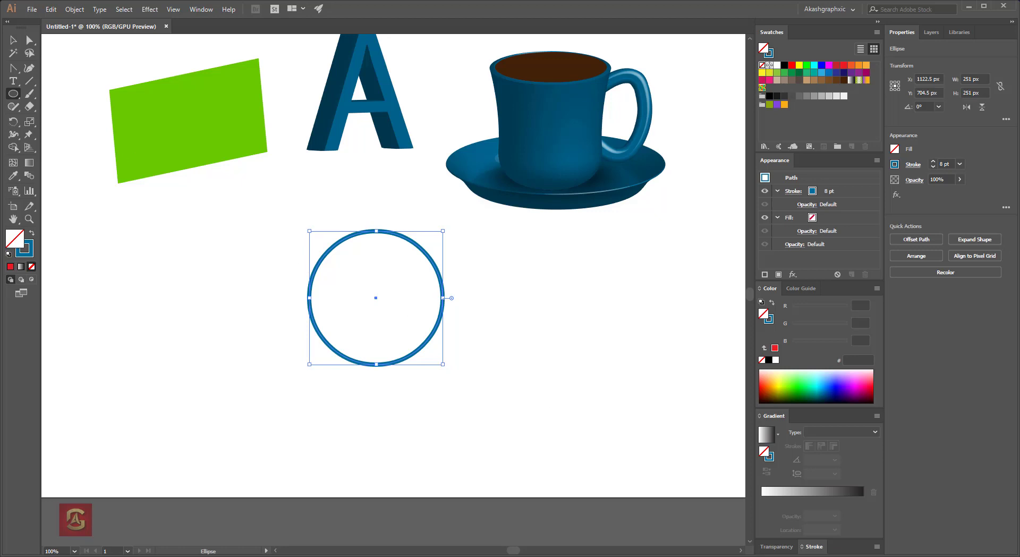
click(13, 40)
click(814, 96)
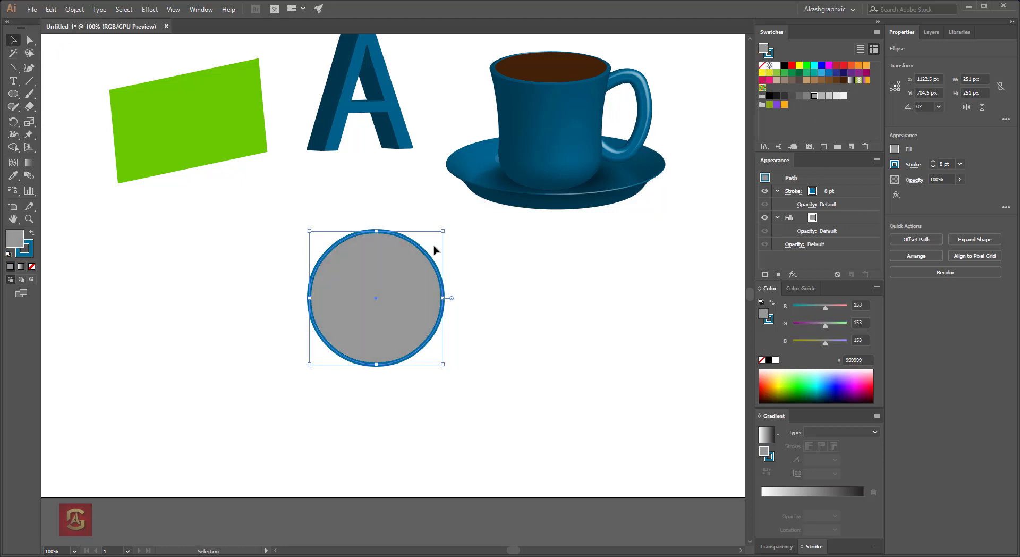
click(31, 267)
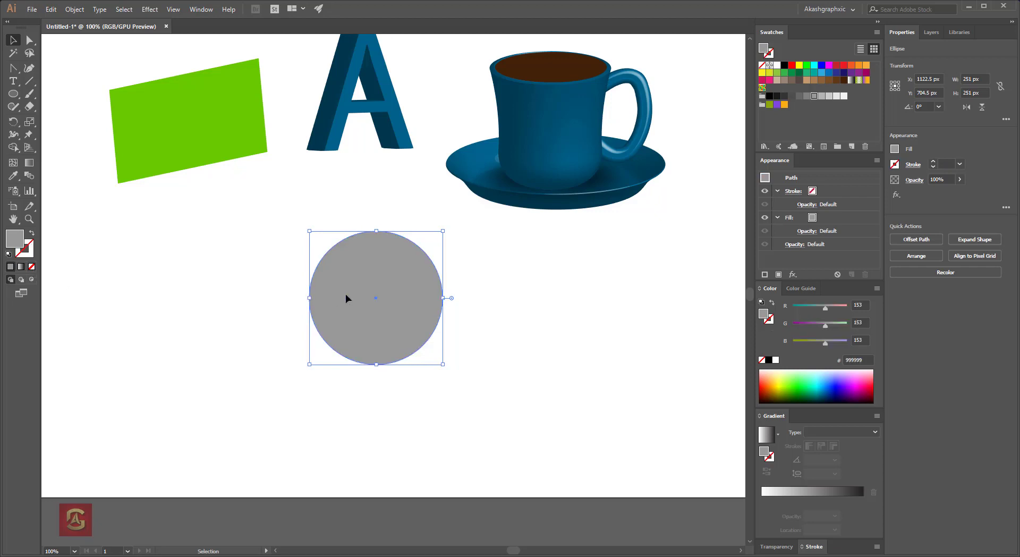
drag(346, 294, 214, 285)
Draw a long thin red (ED1C24) bar to the right of the circle.
drag(14, 93, 53, 92)
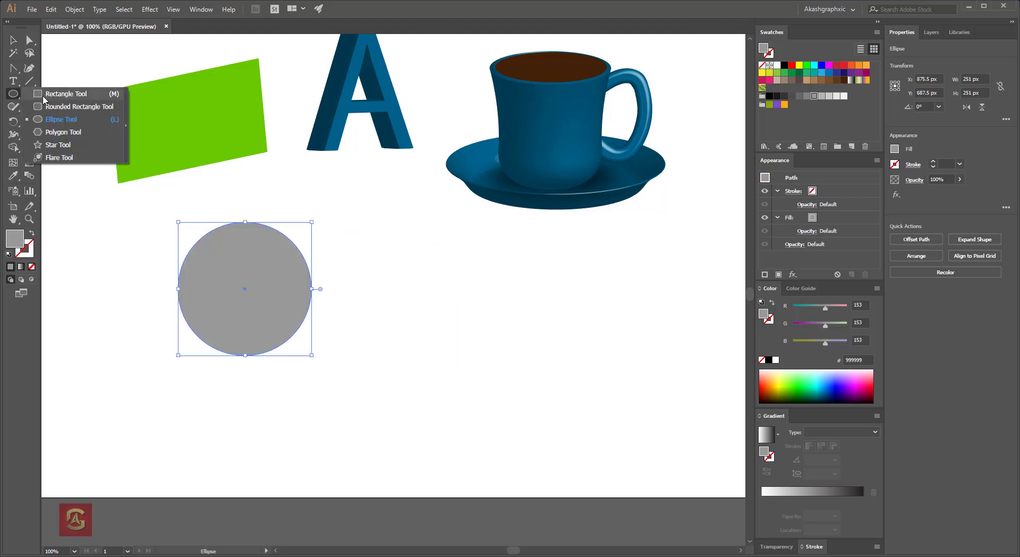
drag(411, 236, 665, 253)
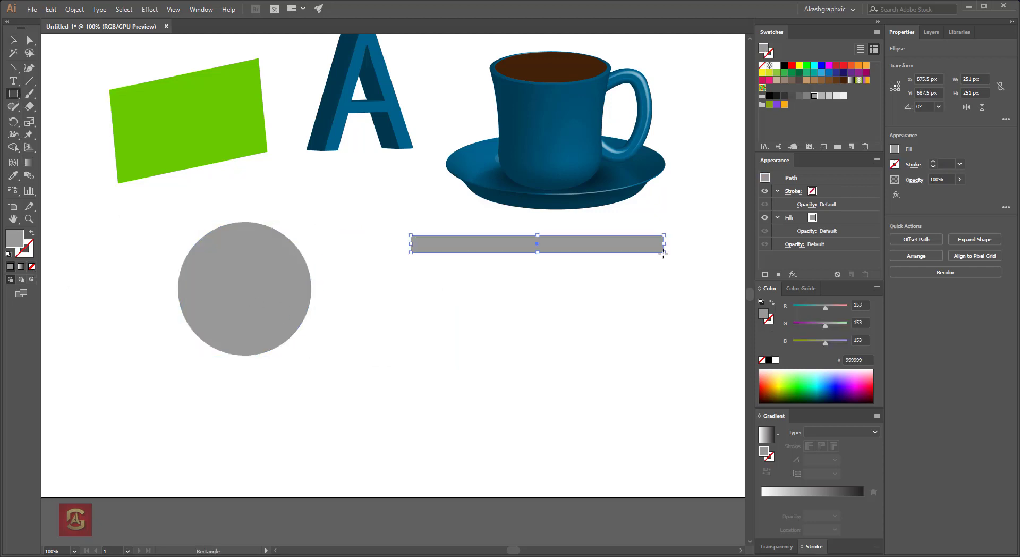
click(842, 64)
key(v)
click(584, 318)
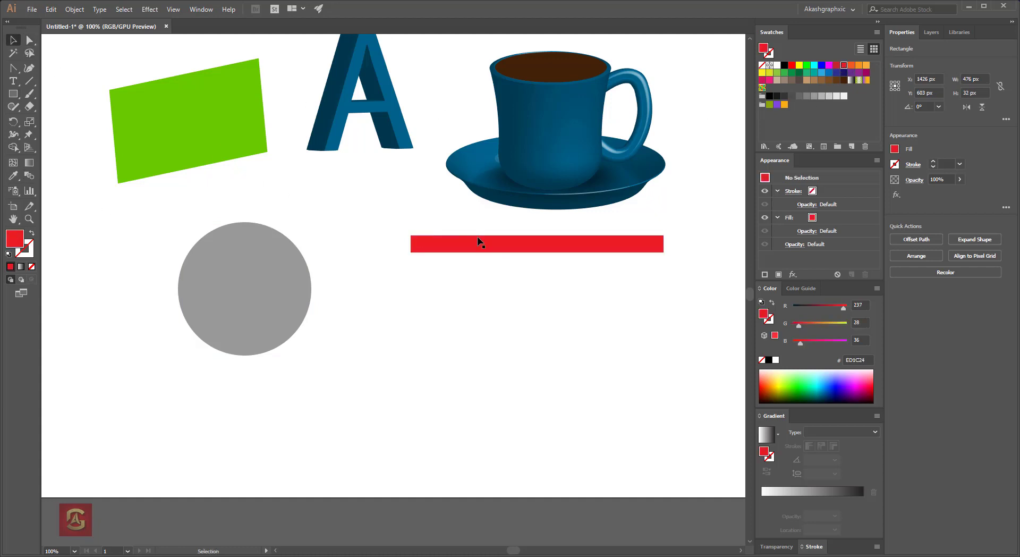
Duplicate the bar into four evenly spaced red bars and select all of them.
drag(485, 248, 482, 273)
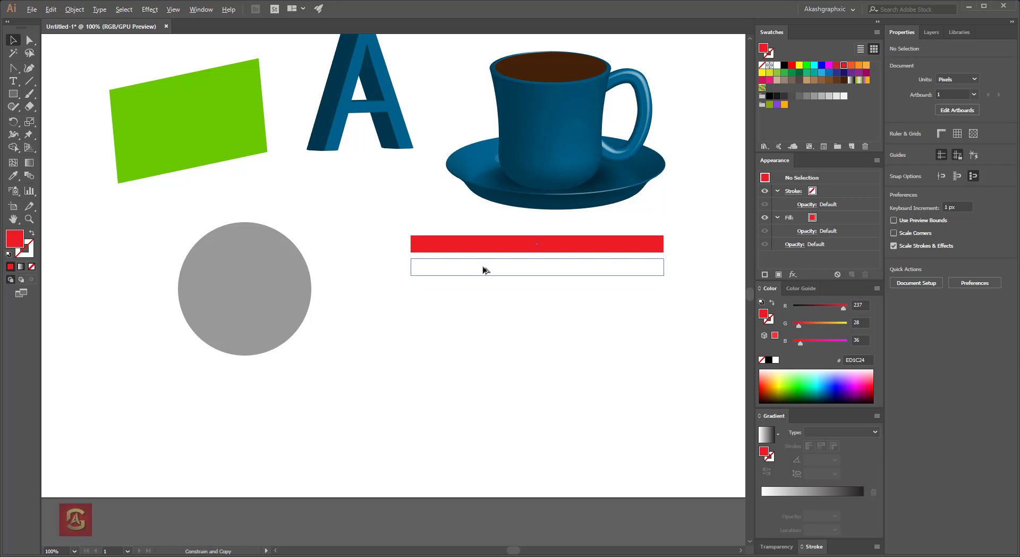
key(ctrl+d)
key(ctrl+d)
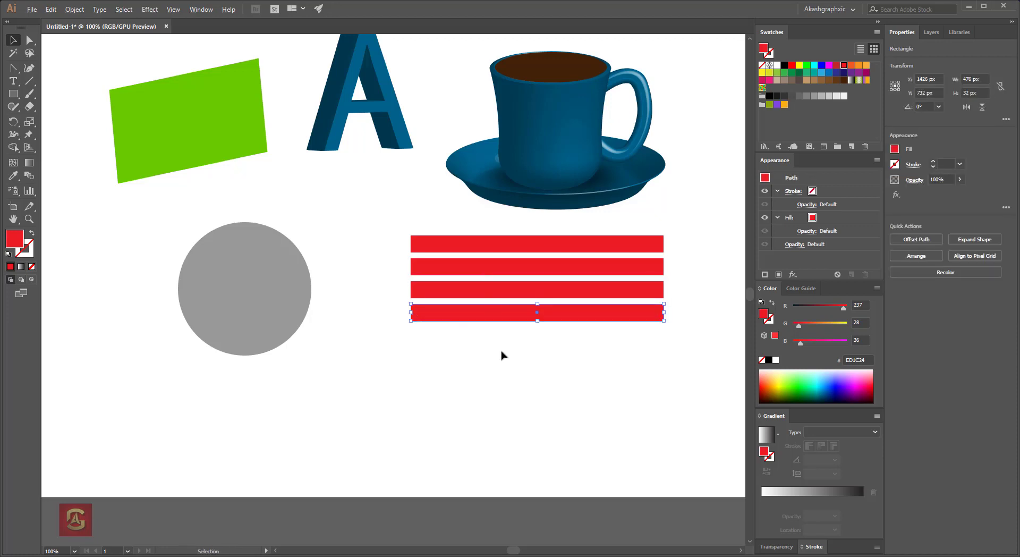
click(501, 353)
drag(504, 319, 510, 334)
key(ctrl+z)
click(455, 346)
key(shift+F6)
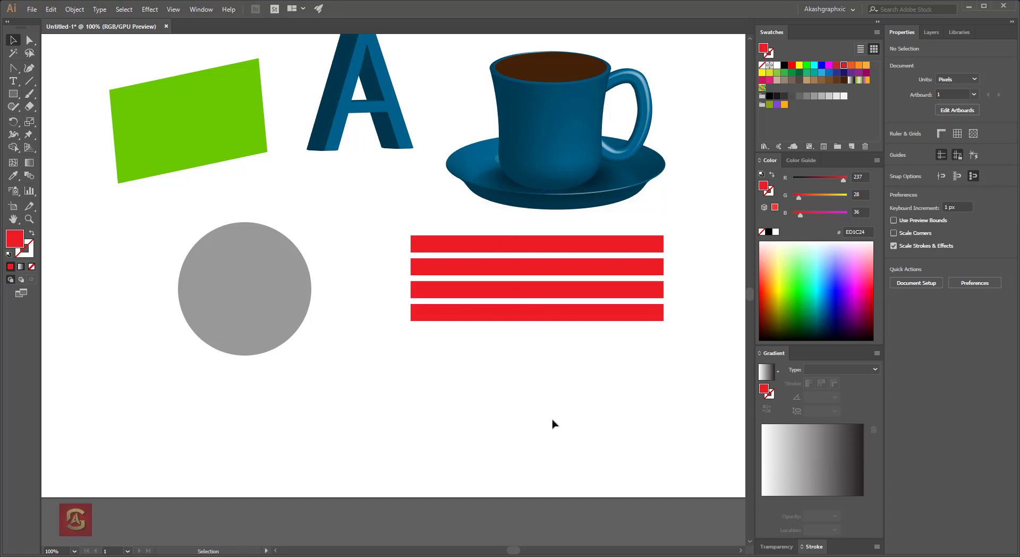
drag(550, 425, 502, 225)
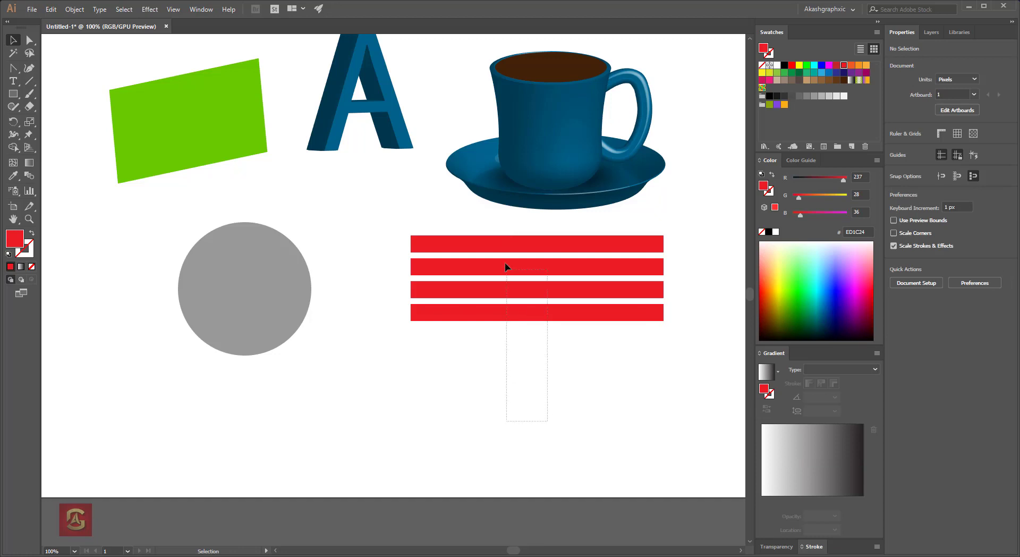
Save the four red bars as a symbol named New Symbol, then delete them from the artboard.
click(201, 9)
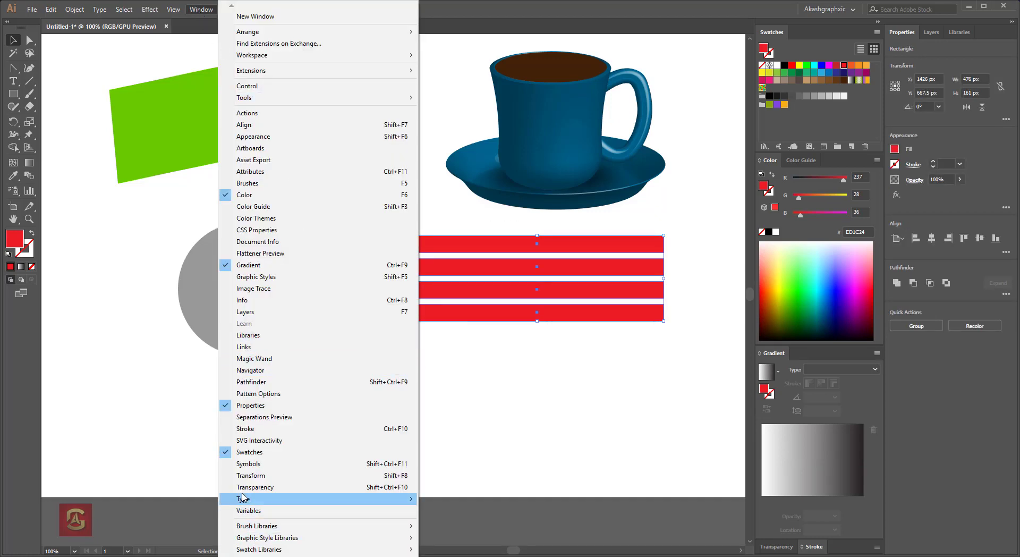
click(248, 463)
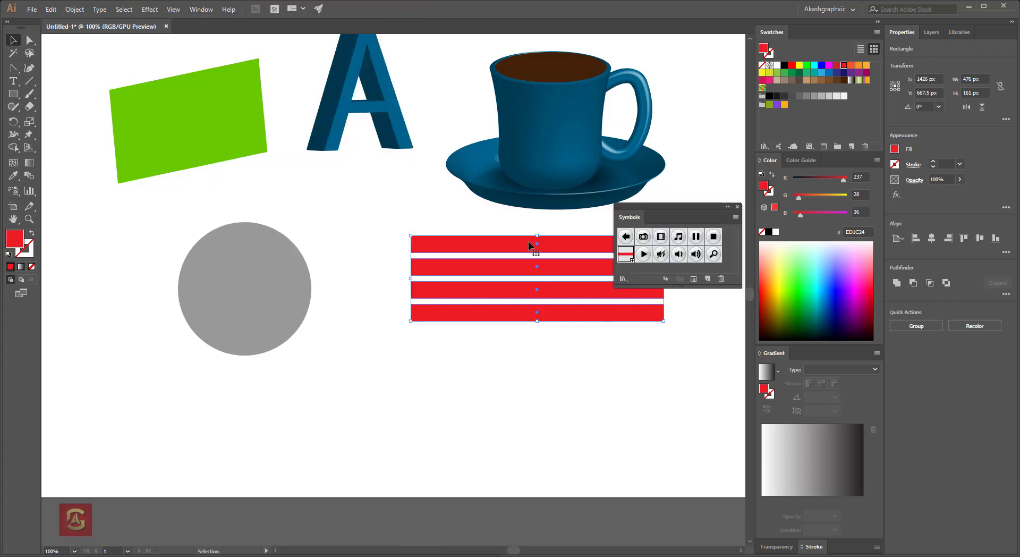
mouse_move(531, 246)
mouse_down()
mouse_move(676, 275)
mouse_move(731, 266)
mouse_up()
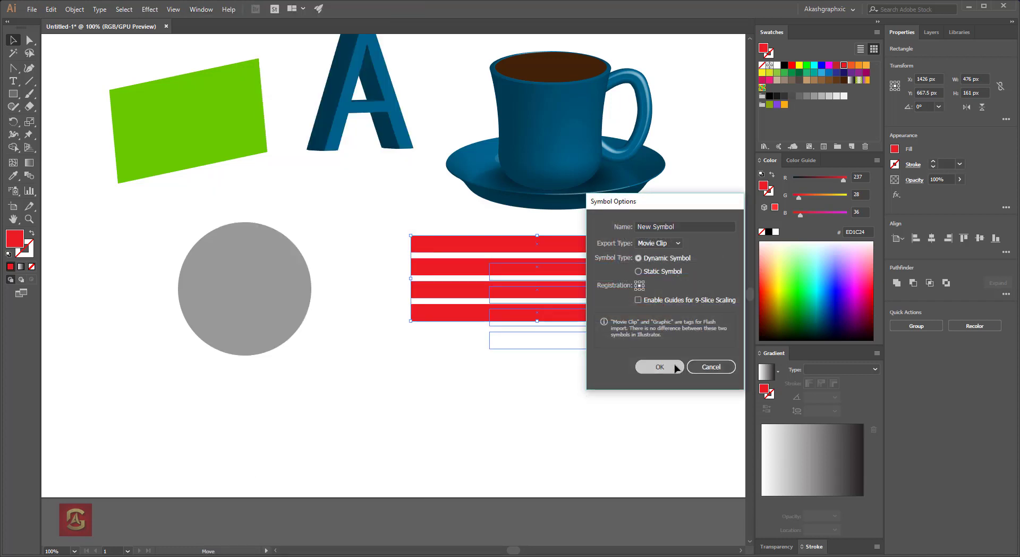
click(663, 372)
key(Delete)
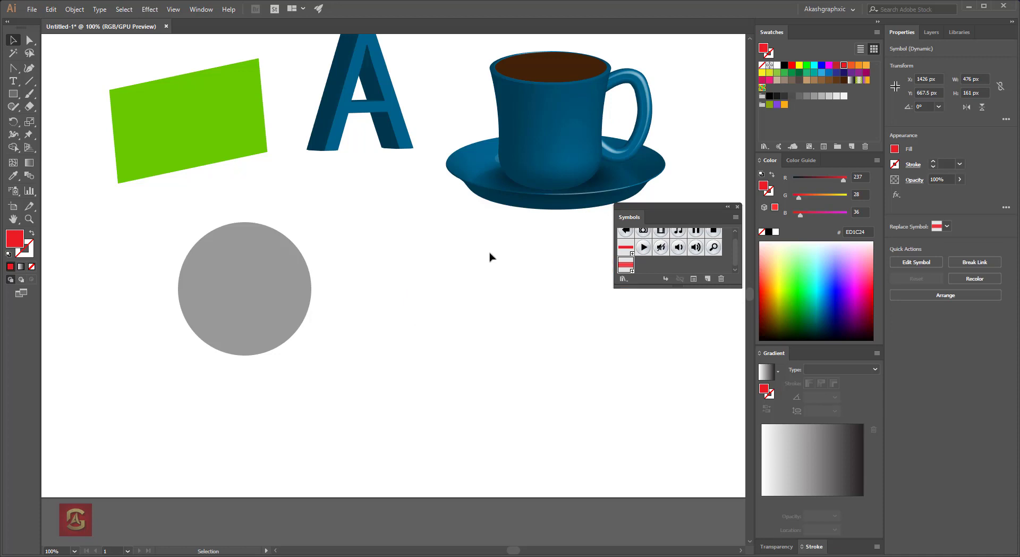
Move the grey circle right and cut it at its top and bottom anchors.
drag(266, 258, 422, 258)
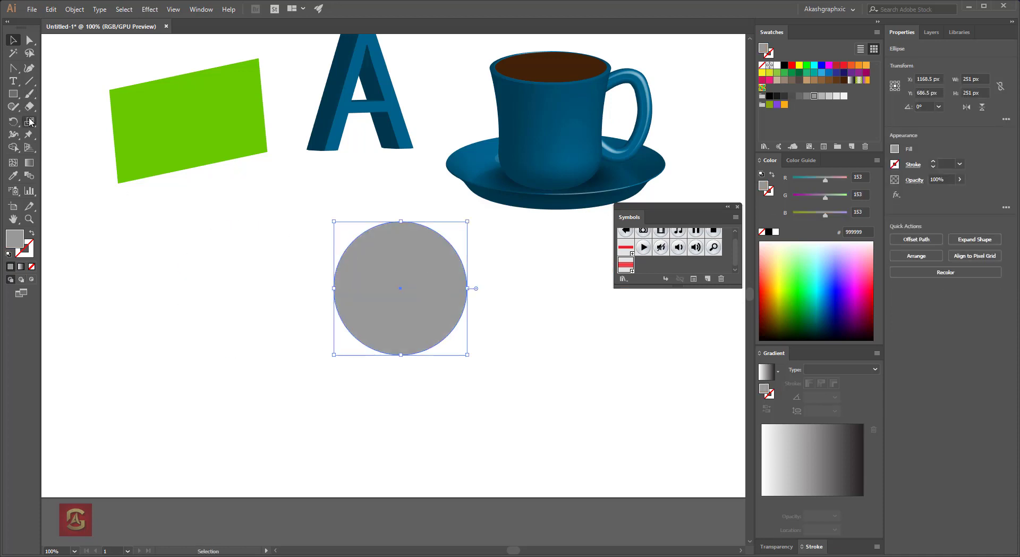
drag(30, 107, 69, 118)
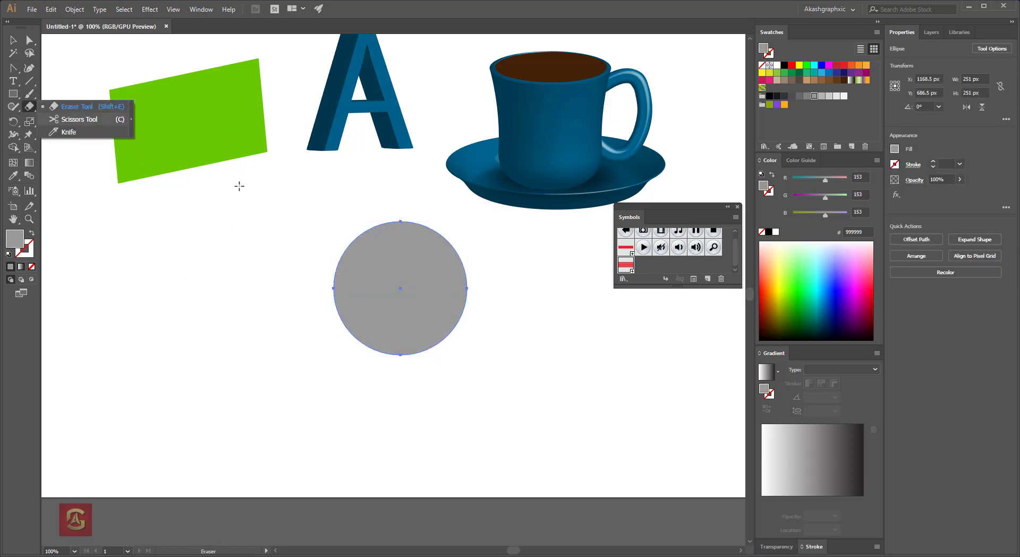
click(400, 221)
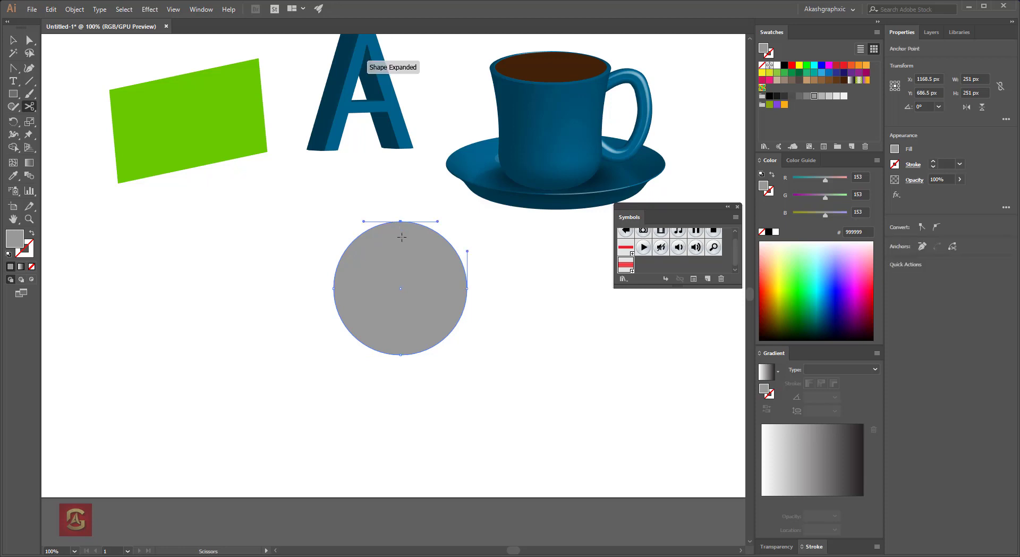
click(399, 355)
key(v)
Delete the circle's right half and select the remaining left half-circle.
click(337, 319)
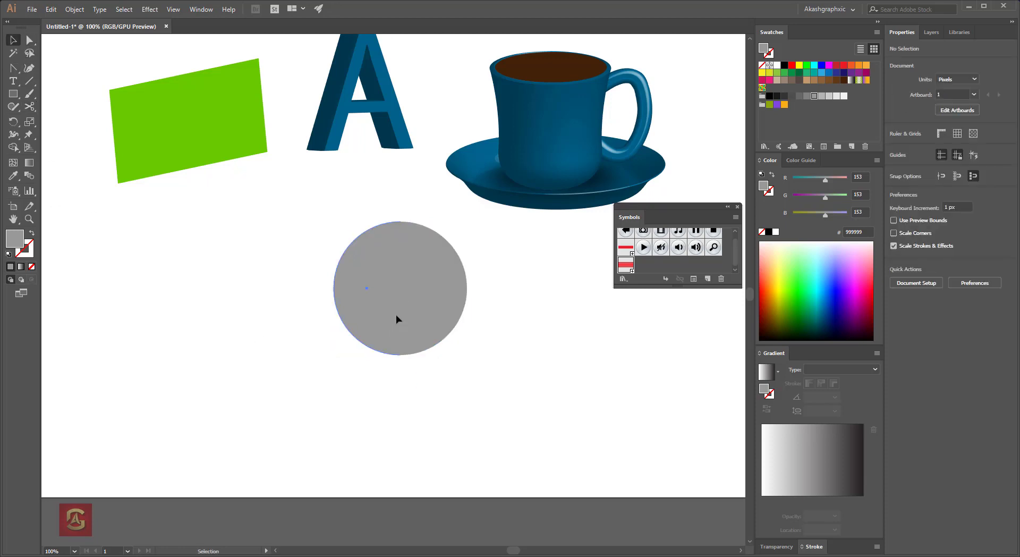
click(461, 301)
key(Delete)
drag(453, 236, 251, 303)
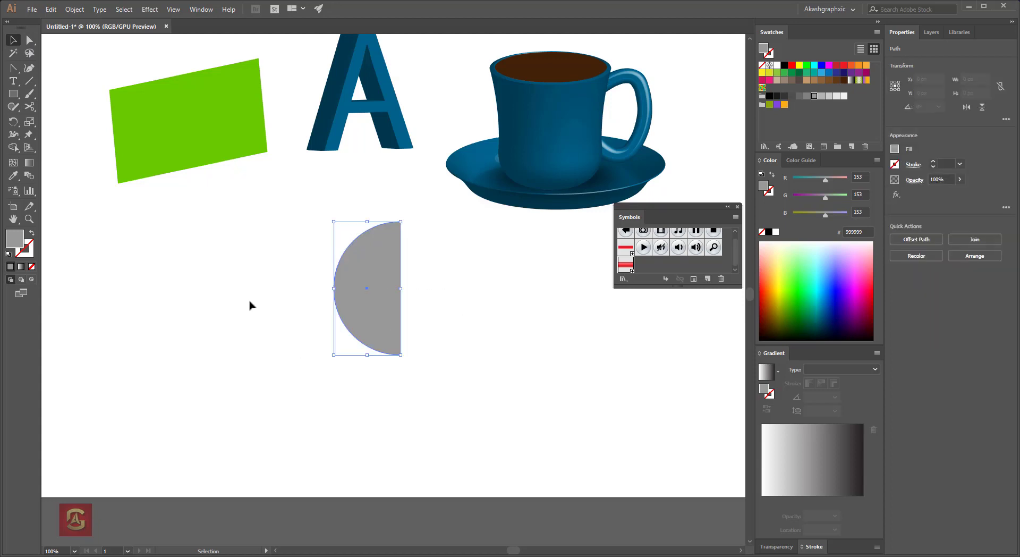
click(150, 9)
mouse_move(191, 70)
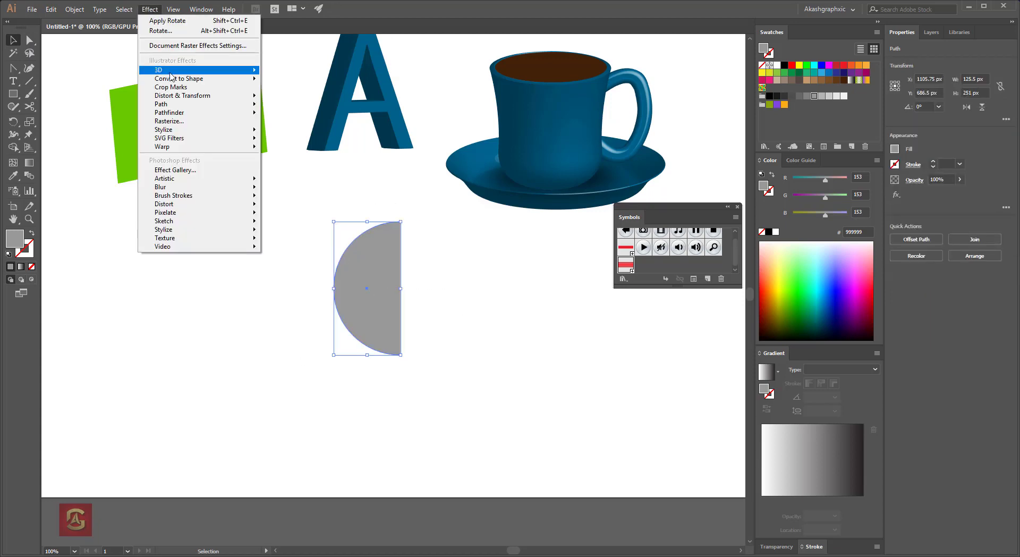
Revolve the half-circle 360° from its Right Edge into a grey 3D sphere.
click(78, 85)
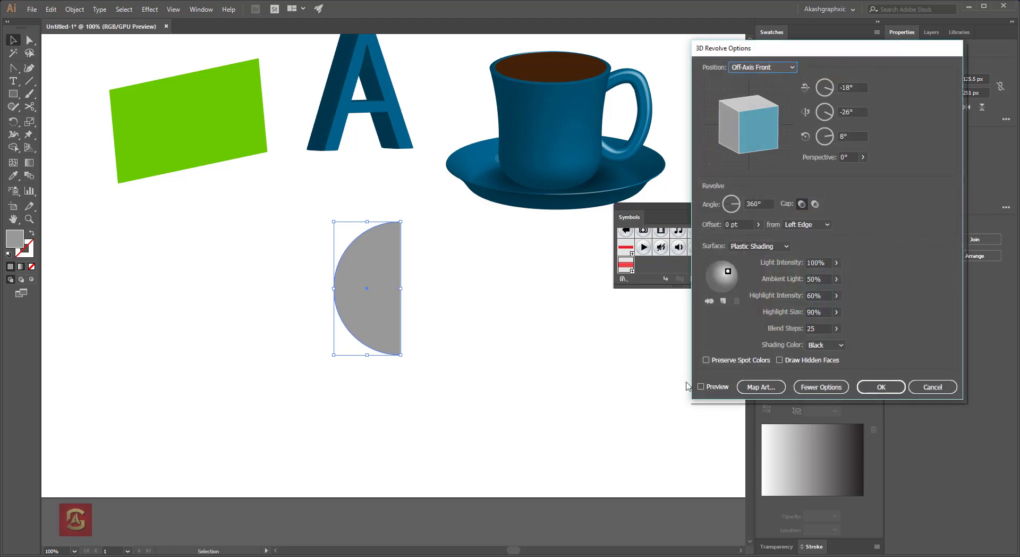
click(700, 386)
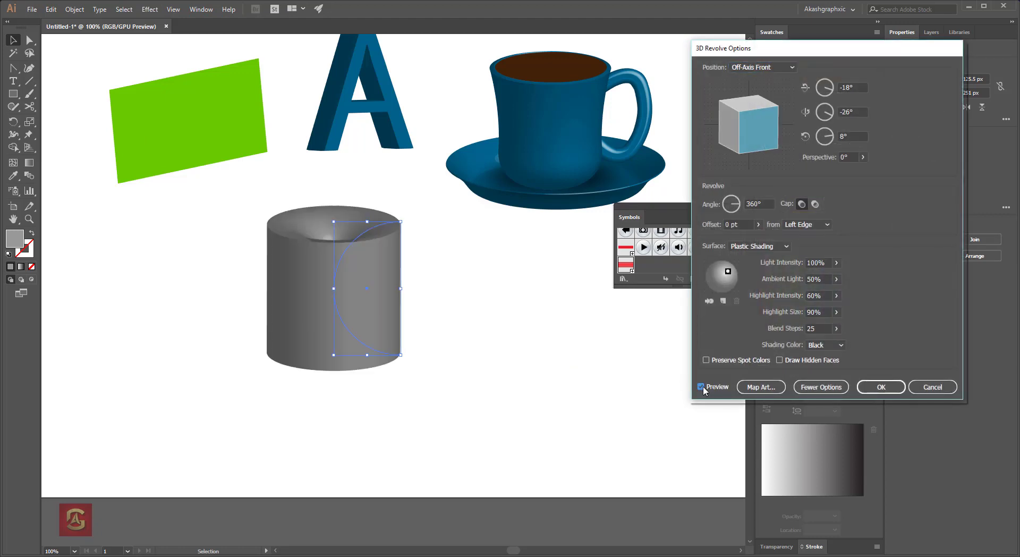
click(809, 228)
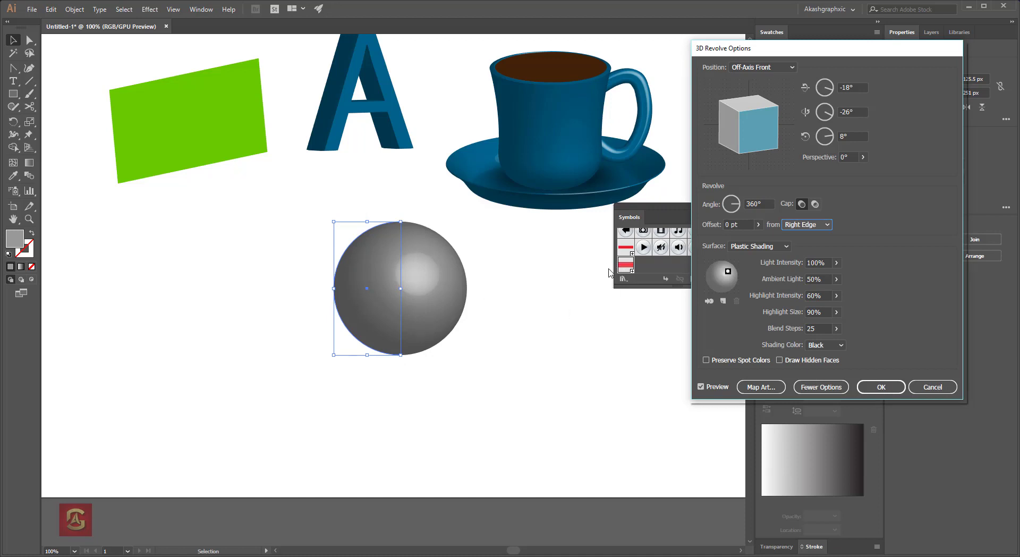
click(761, 387)
Map New Symbol stripes across the sphere's top at full width, shaded, with geometry hidden.
key(Tab)
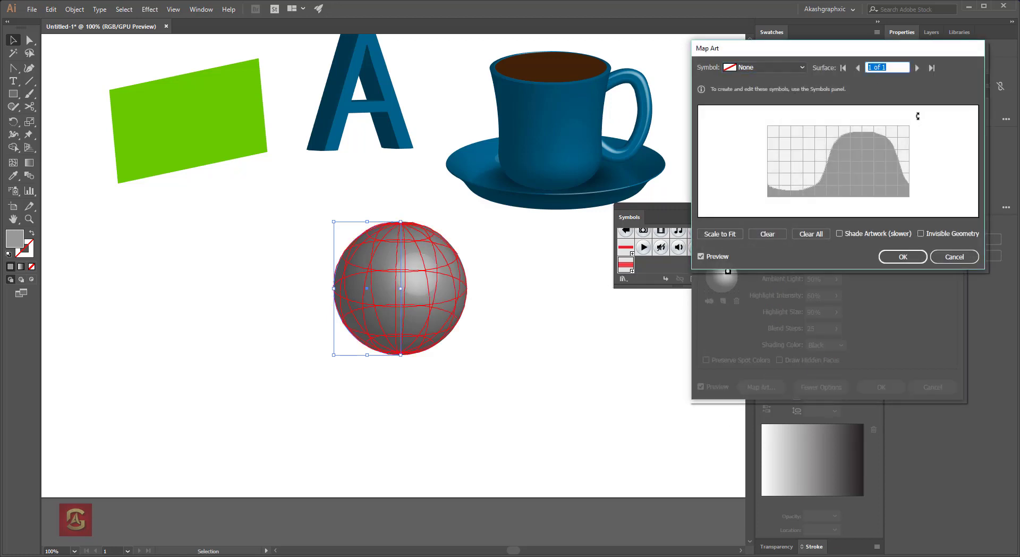
click(766, 68)
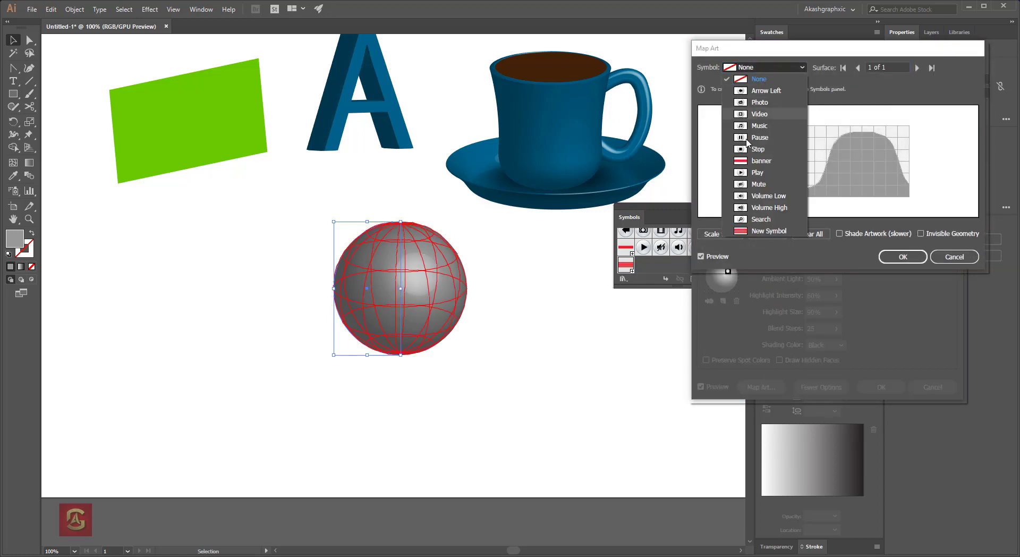
click(752, 232)
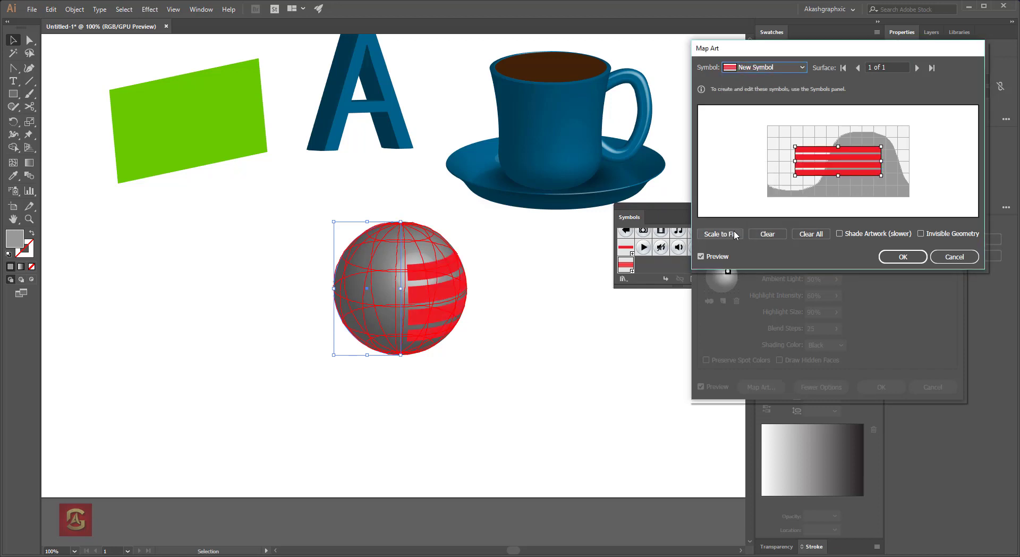
drag(837, 161, 809, 143)
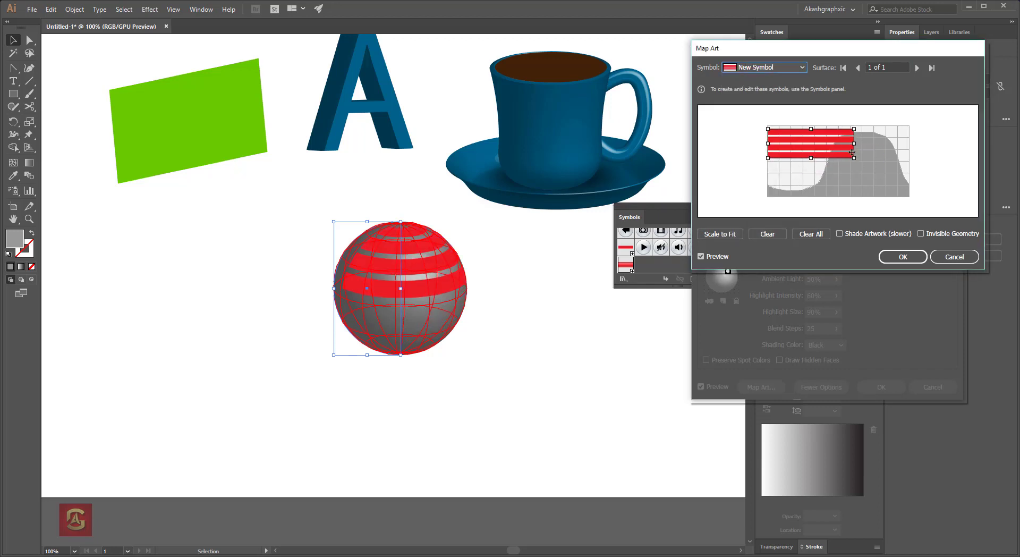
drag(855, 144, 911, 144)
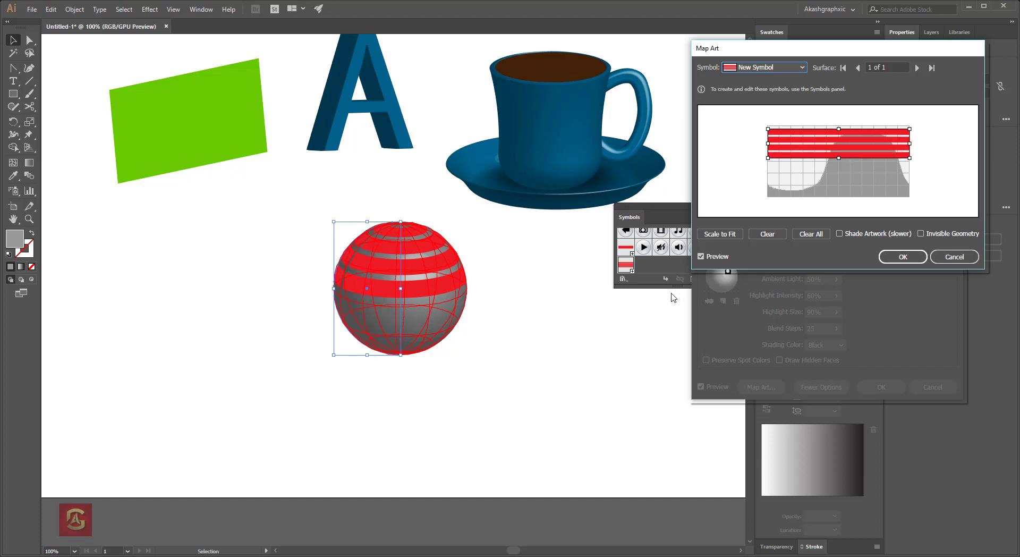
click(840, 234)
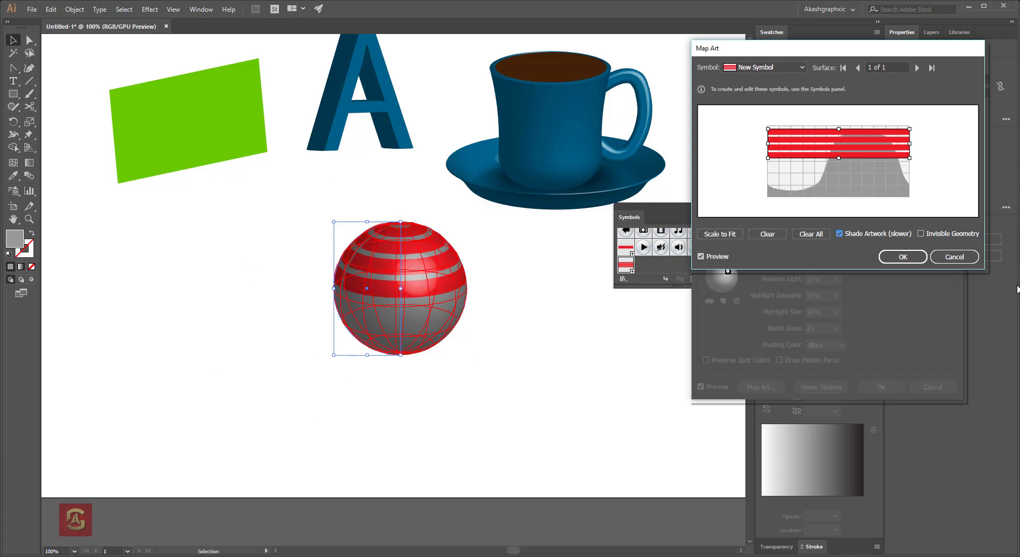
click(921, 234)
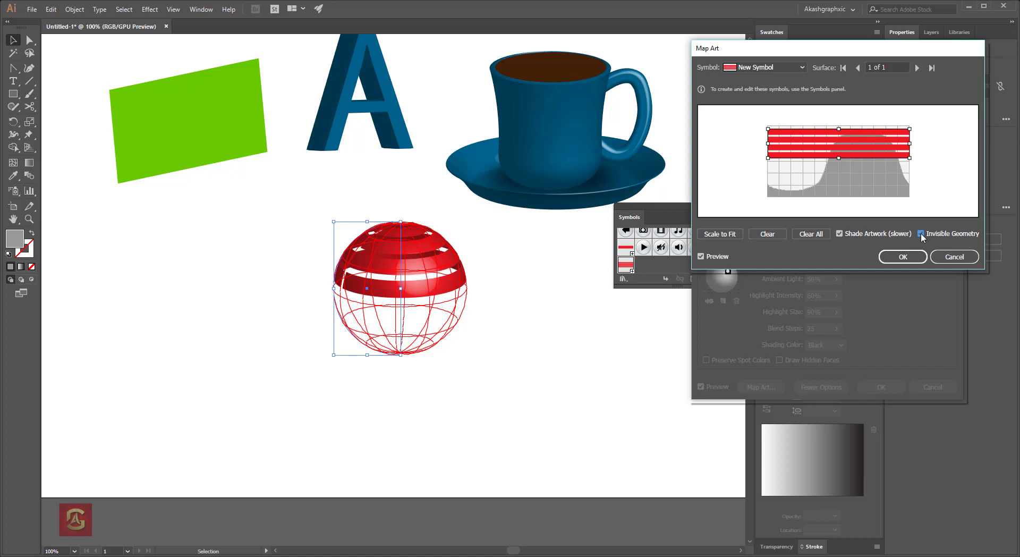
click(904, 258)
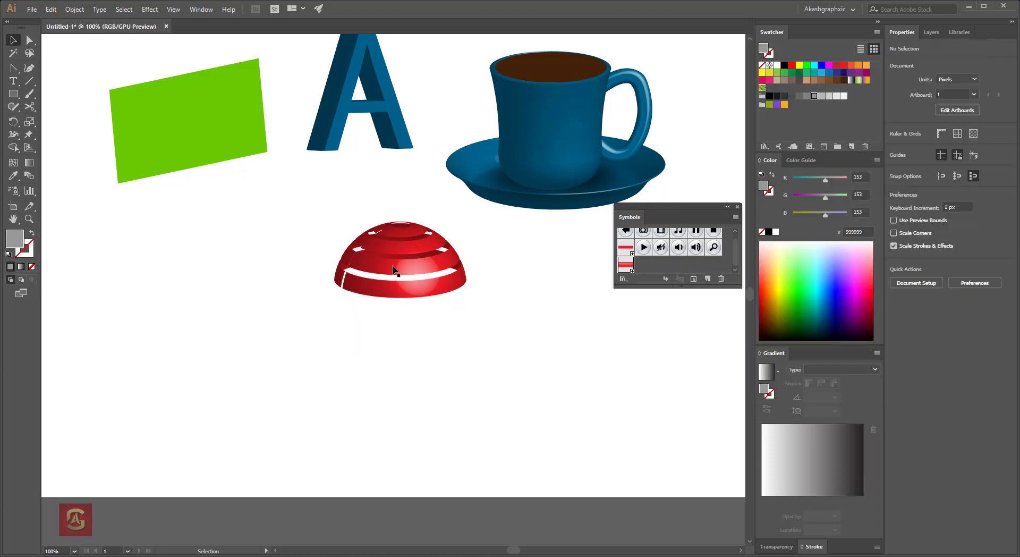